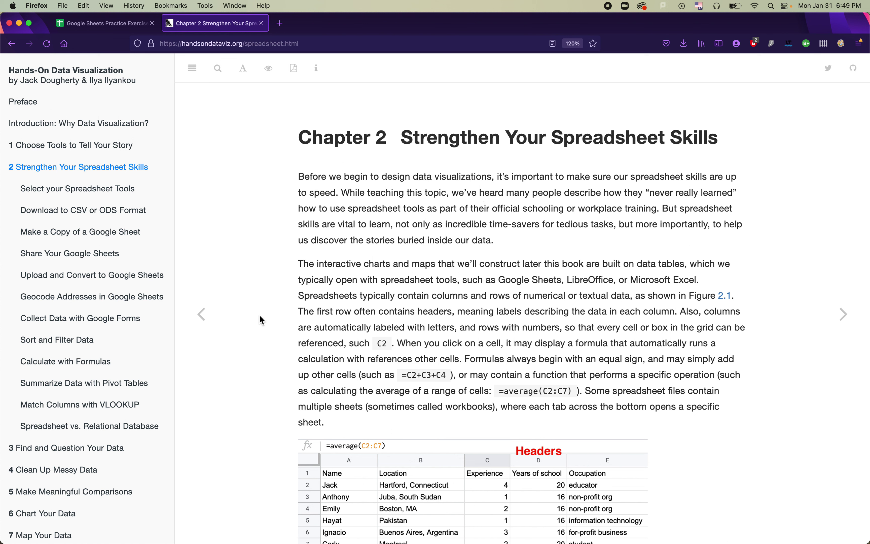
Step: Browse the book's Chapter 2 sections on VLOOKUP, Google Forms and geocoding, ending on Geocode Addresses in Google Sheets
{"action": "scroll", "coordinate": [259, 315], "scroll_direction": "down", "scroll_amount": 2}
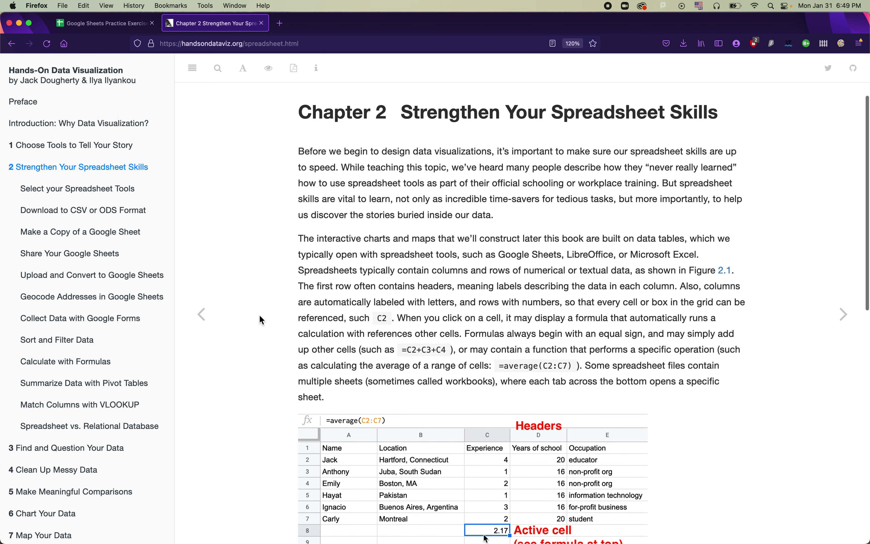
{"action": "scroll", "coordinate": [261, 319], "scroll_direction": "up", "scroll_amount": 2}
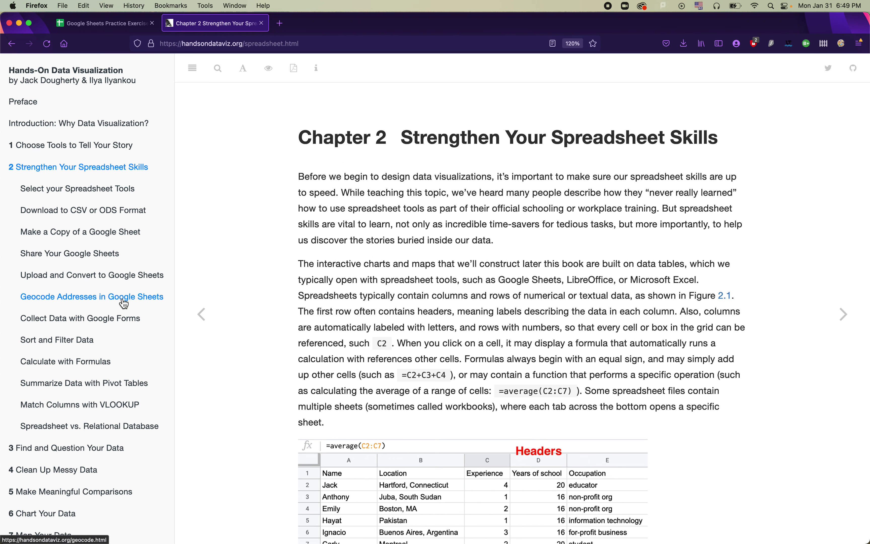
{"action": "left_click", "coordinate": [115, 306]}
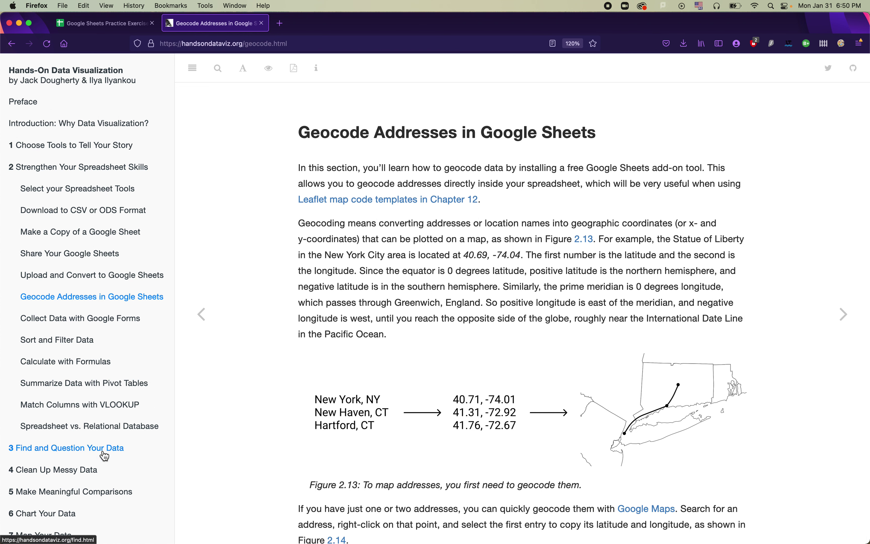
{"action": "left_click", "coordinate": [83, 410]}
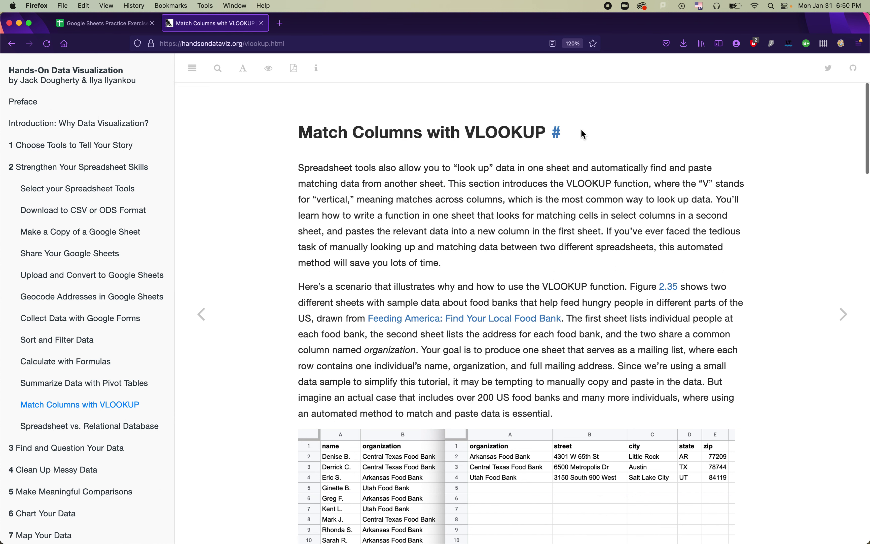
{"action": "left_click", "coordinate": [93, 324]}
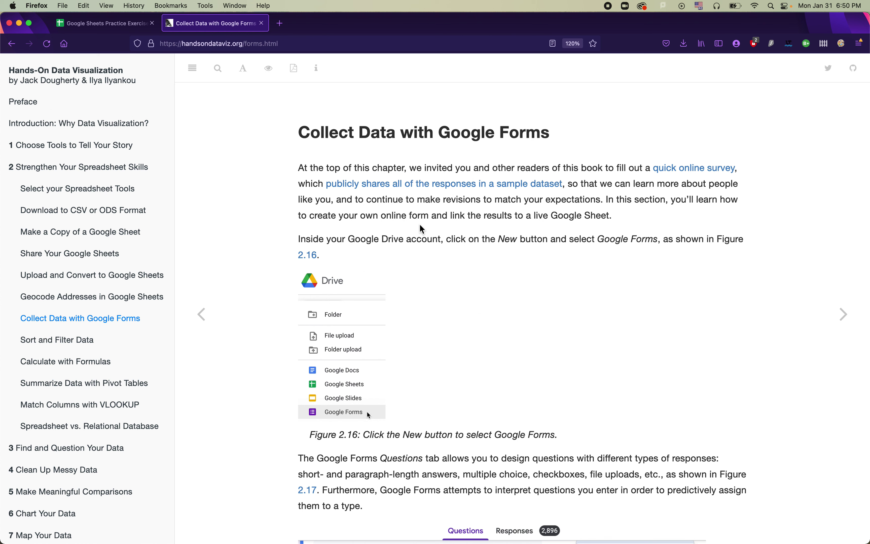
{"action": "left_click", "coordinate": [84, 296]}
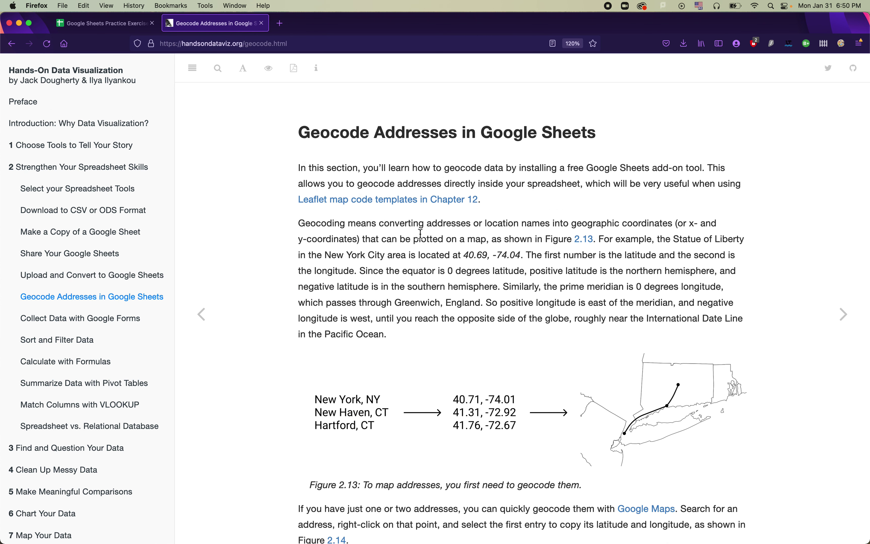
Step: Switch to the practice spreadsheet and review the Geocoding sheet's addresses, country codes in B2:B4 and the installed SmartMonkey add-on
{"action": "left_click", "coordinate": [104, 23]}
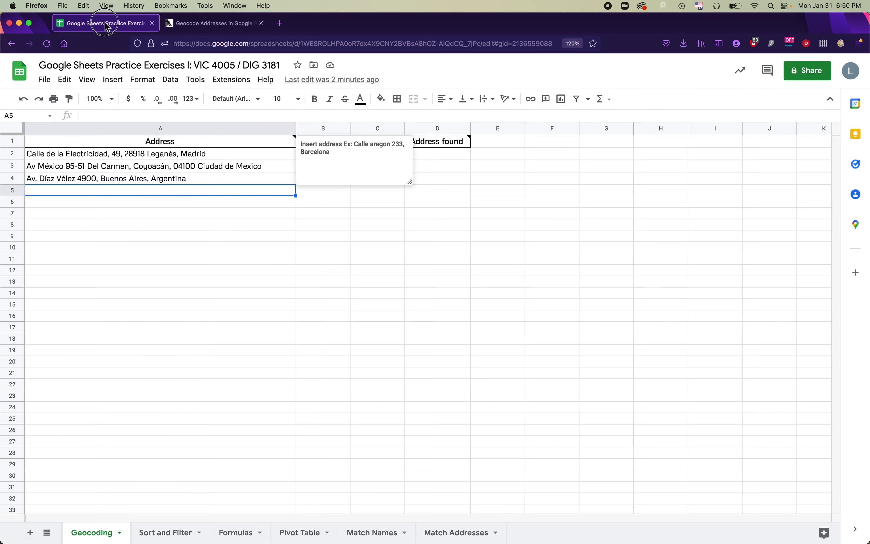
{"action": "left_click", "coordinate": [645, 246]}
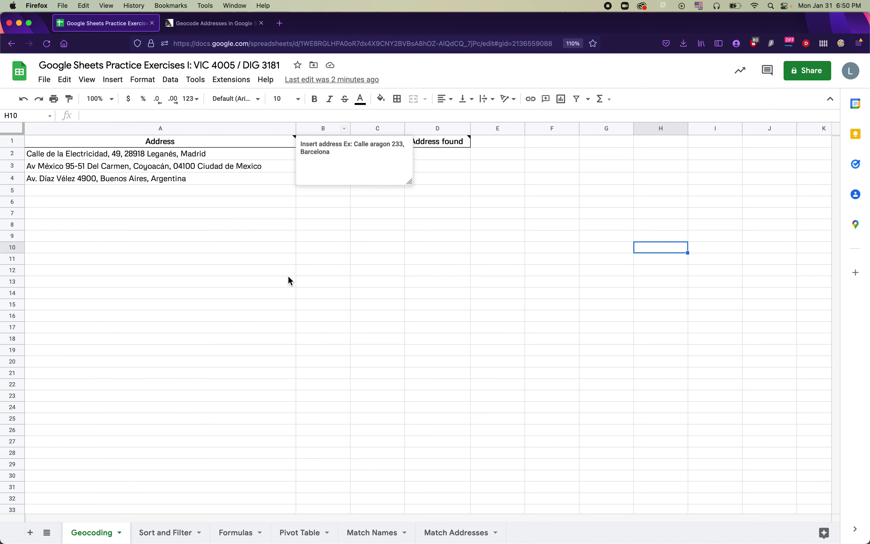
{"action": "left_click", "coordinate": [170, 222]}
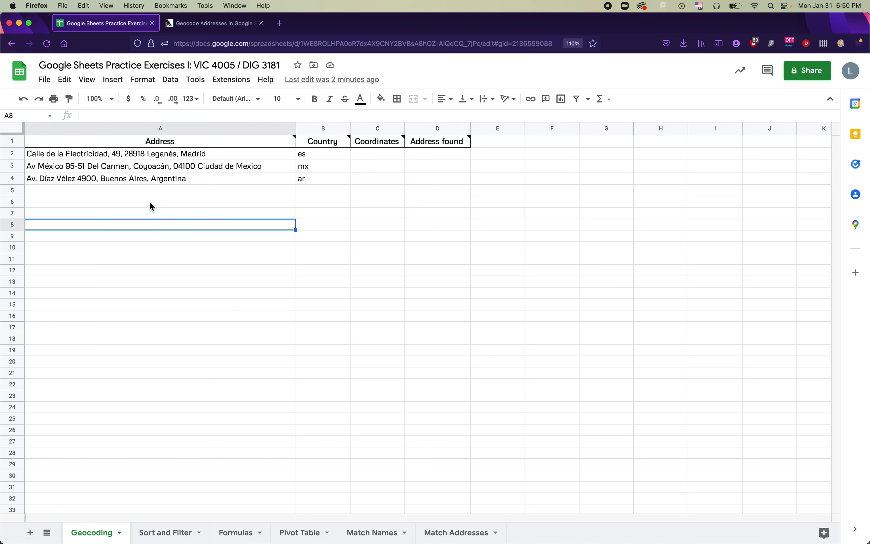
{"action": "left_click", "coordinate": [231, 80]}
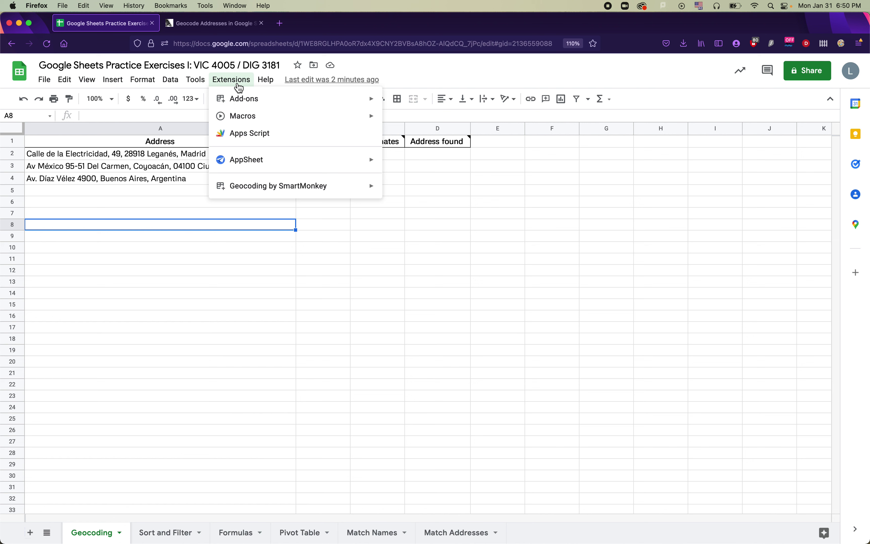
{"action": "mouse_move", "coordinate": [249, 189]}
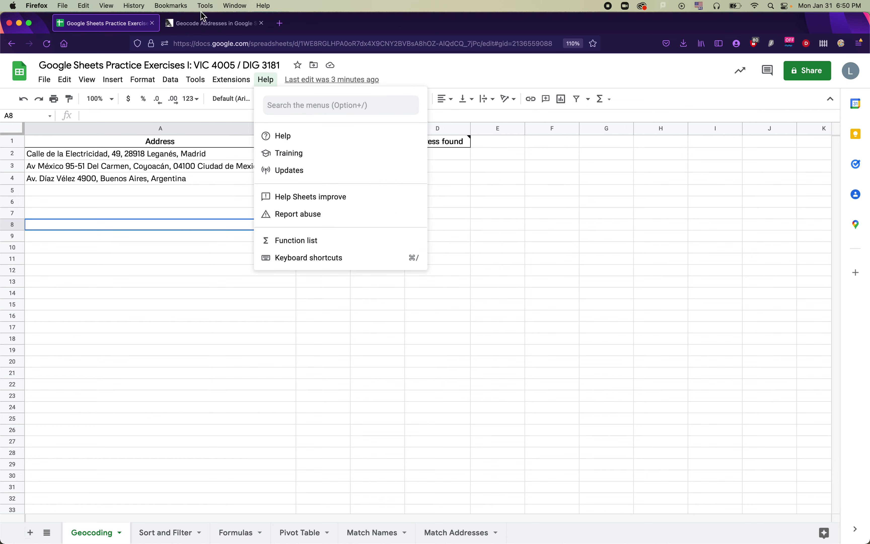
{"action": "left_click", "coordinate": [207, 23]}
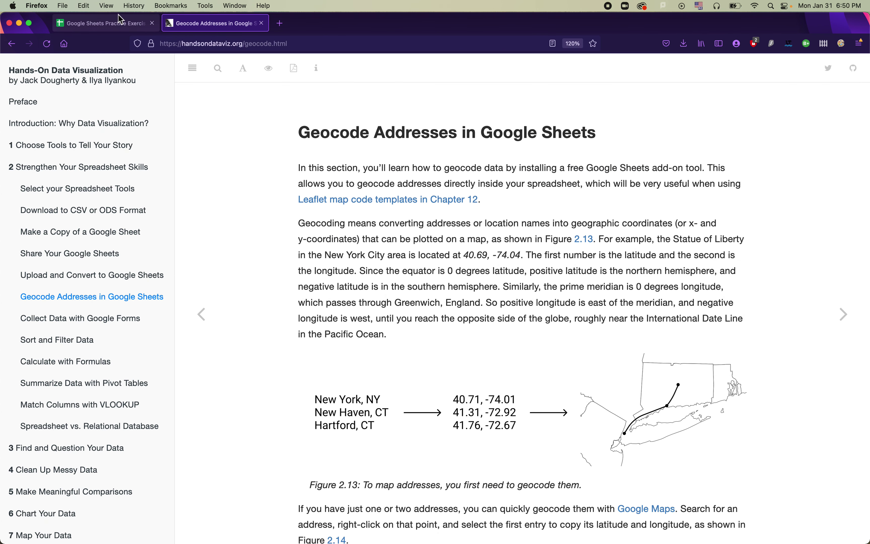
{"action": "left_click", "coordinate": [111, 28]}
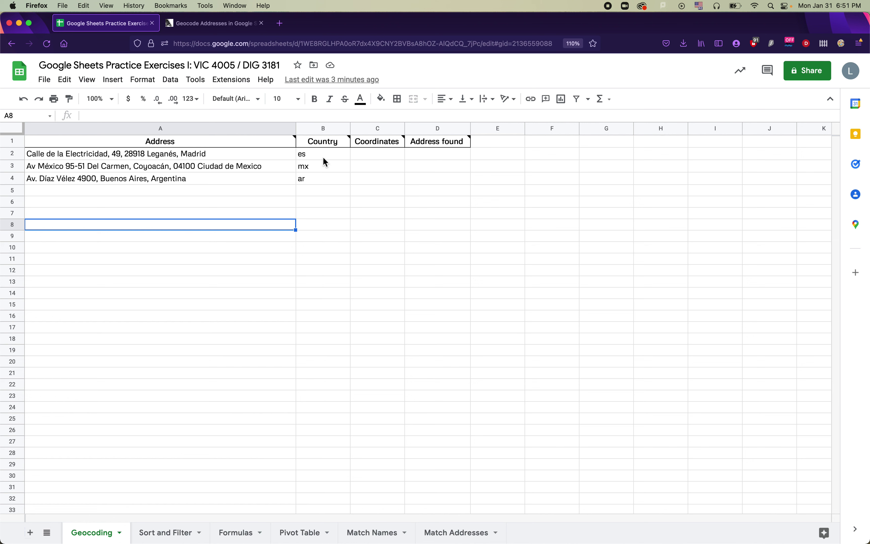
{"action": "left_click", "coordinate": [325, 191]}
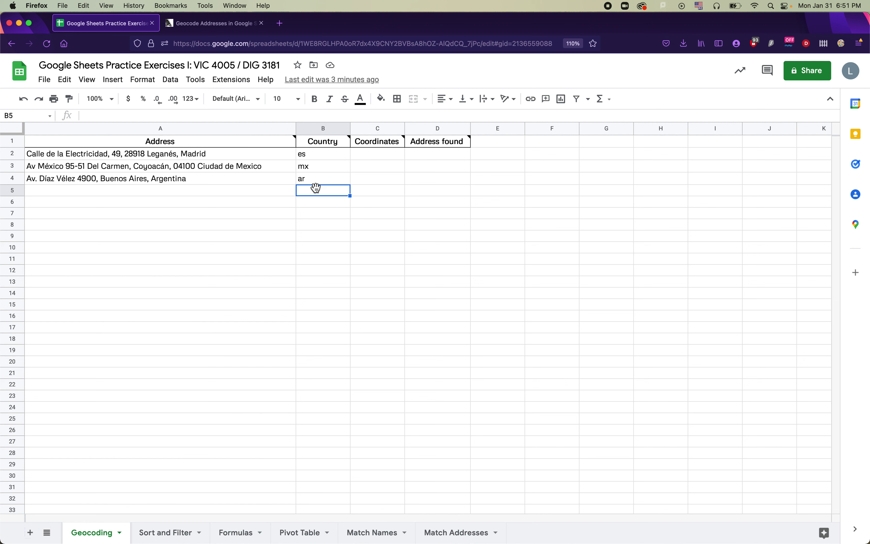
{"action": "left_click", "coordinate": [319, 152]}
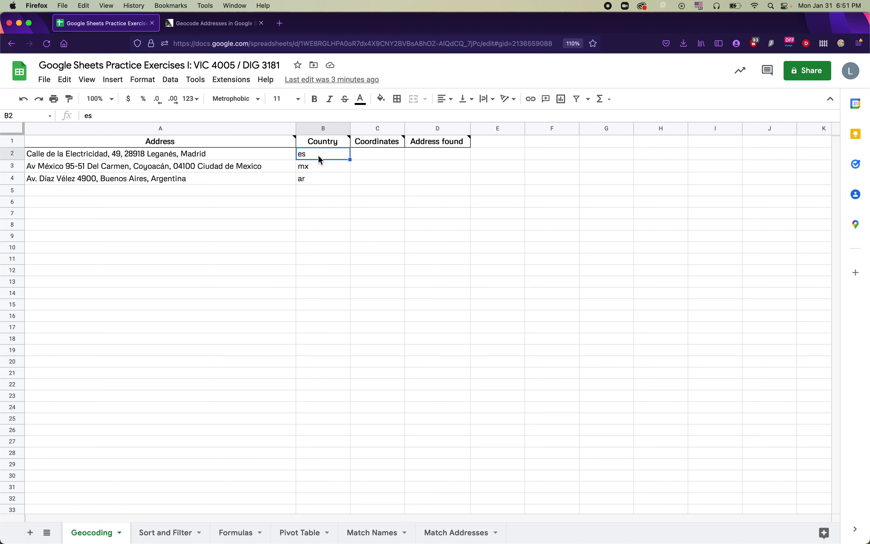
{"action": "left_click", "coordinate": [320, 169]}
{"action": "left_click", "coordinate": [320, 180]}
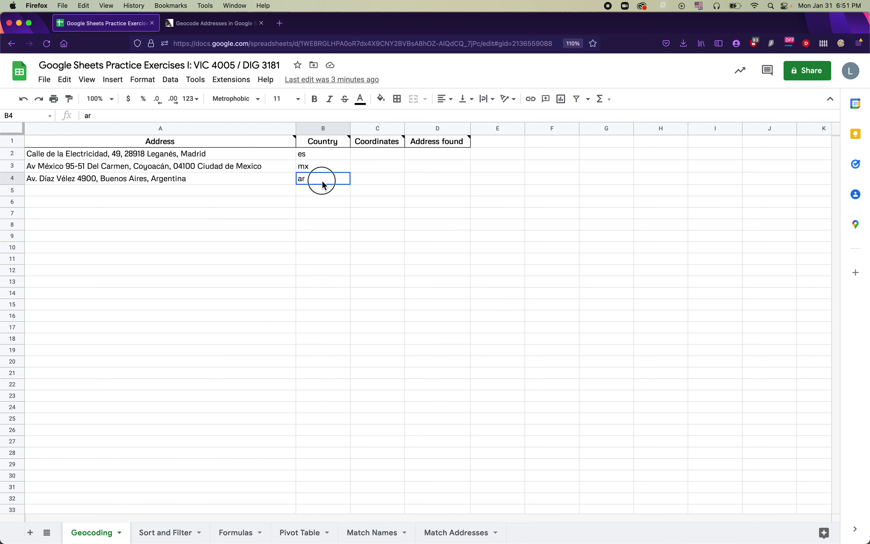
{"action": "left_click", "coordinate": [287, 202]}
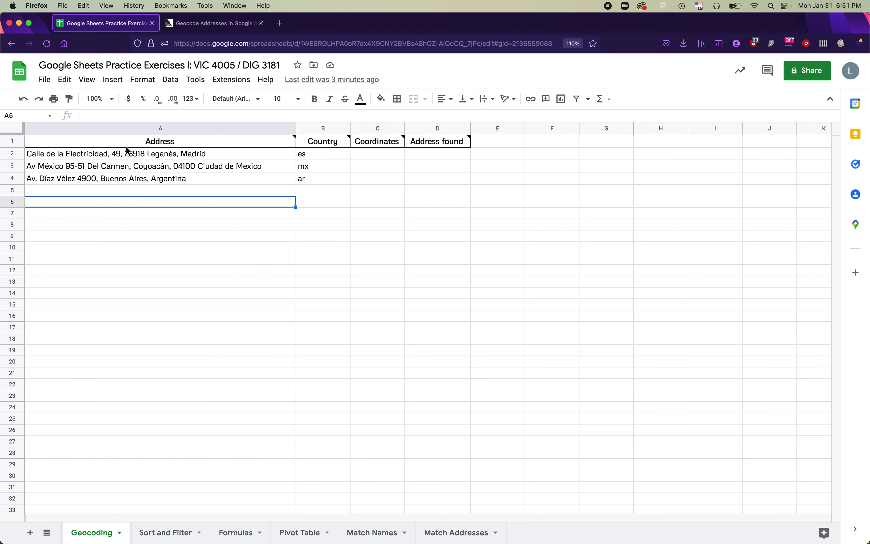
Step: Run Geocode details from Geocoding by SmartMonkey on the address table in A1:D5
{"action": "left_click_drag", "start_coordinate": [123, 143], "coordinate": [425, 188]}
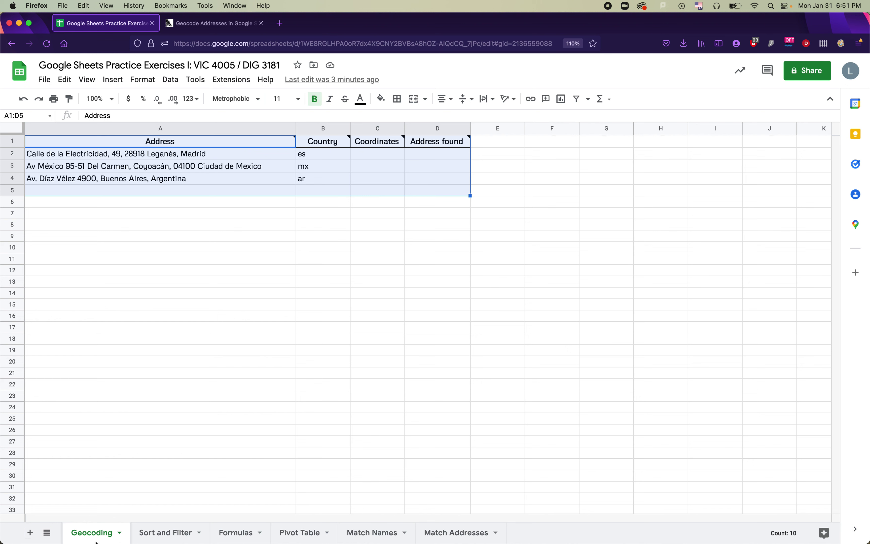
{"action": "left_click", "coordinate": [239, 87]}
{"action": "mouse_move", "coordinate": [324, 195]}
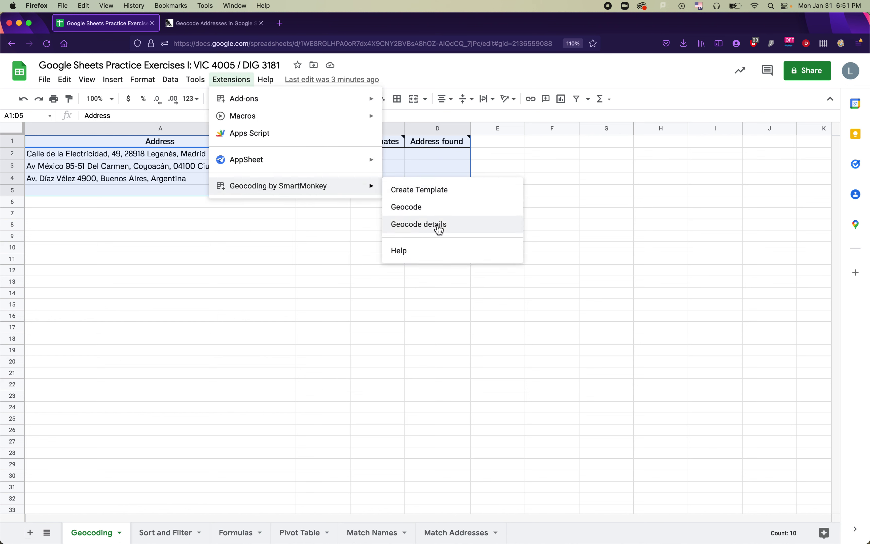
{"action": "left_click", "coordinate": [439, 225]}
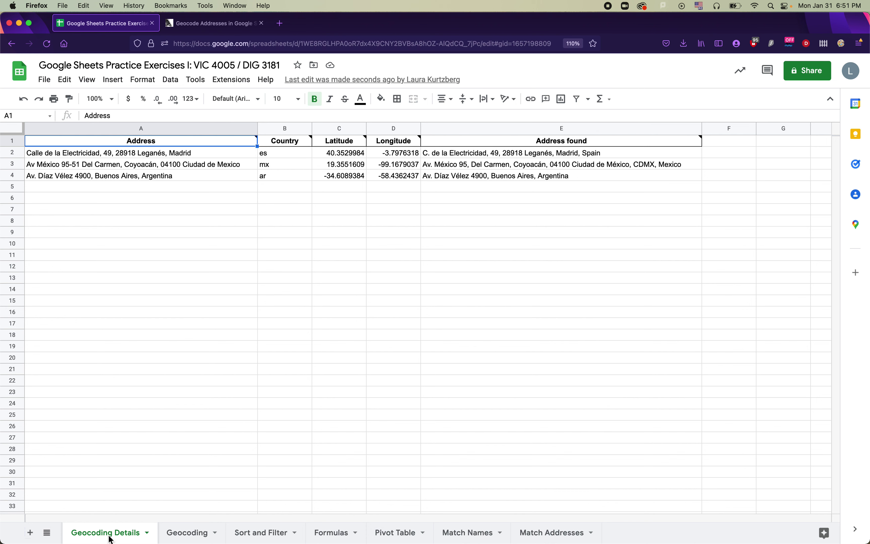
Step: Compare the Geocoding sheet with Geocoding Details, examining the input addresses, latitude, longitude and the address found for each row
{"action": "left_click", "coordinate": [196, 534]}
{"action": "left_click", "coordinate": [418, 208]}
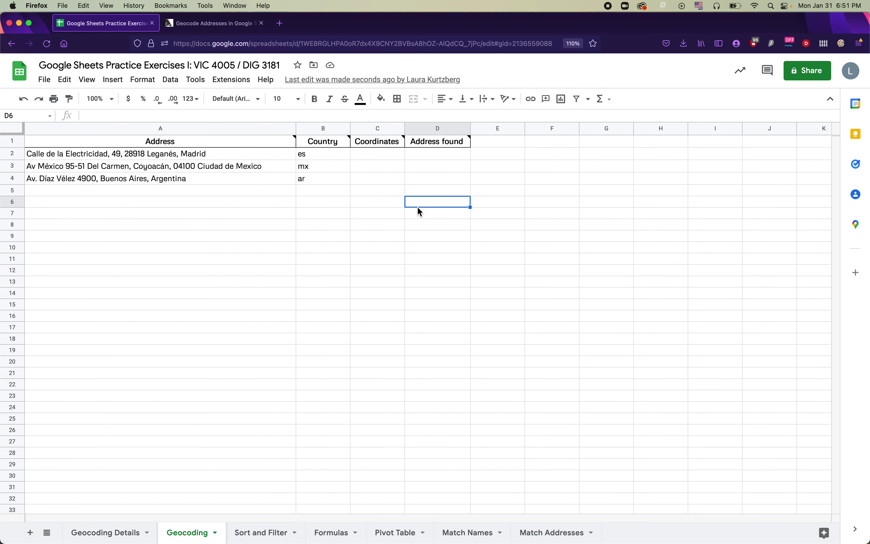
{"action": "left_click", "coordinate": [105, 532]}
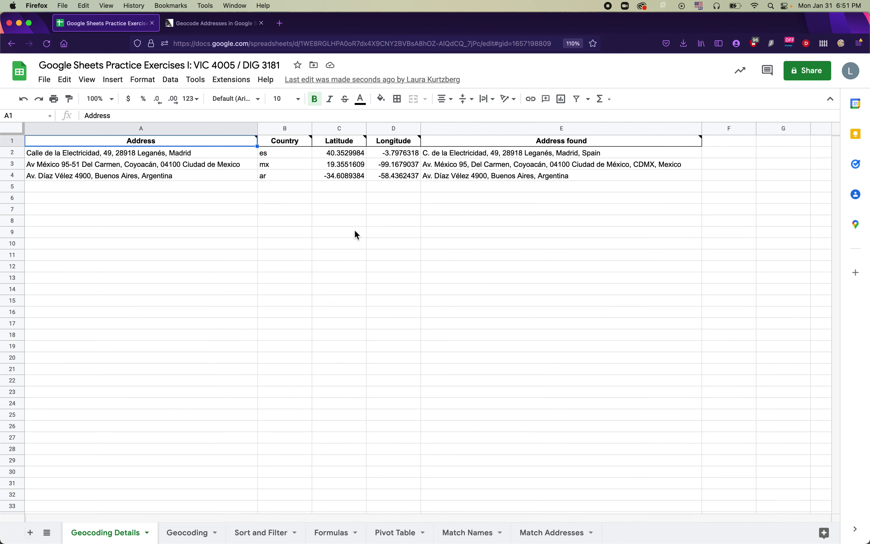
{"action": "left_click", "coordinate": [188, 154]}
{"action": "left_click", "coordinate": [189, 164]}
{"action": "left_click", "coordinate": [189, 173]}
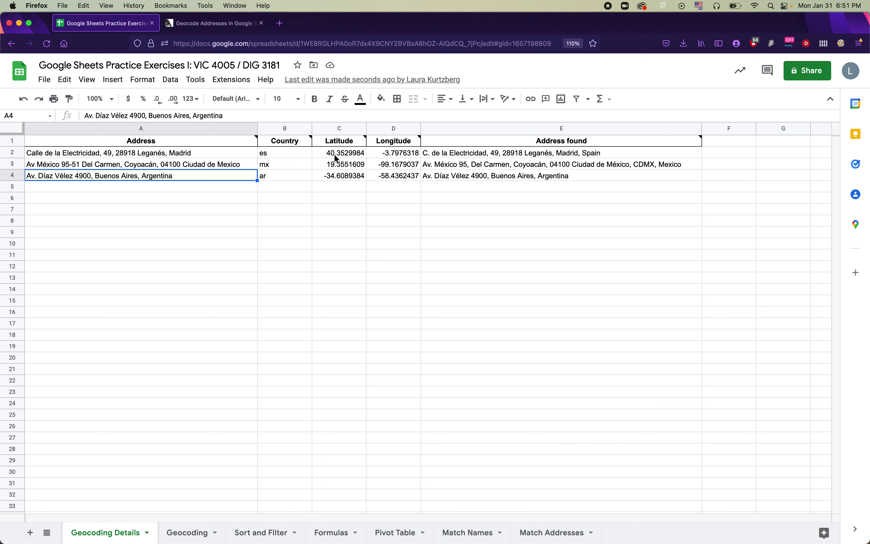
{"action": "left_click", "coordinate": [342, 154]}
{"action": "left_click", "coordinate": [402, 156]}
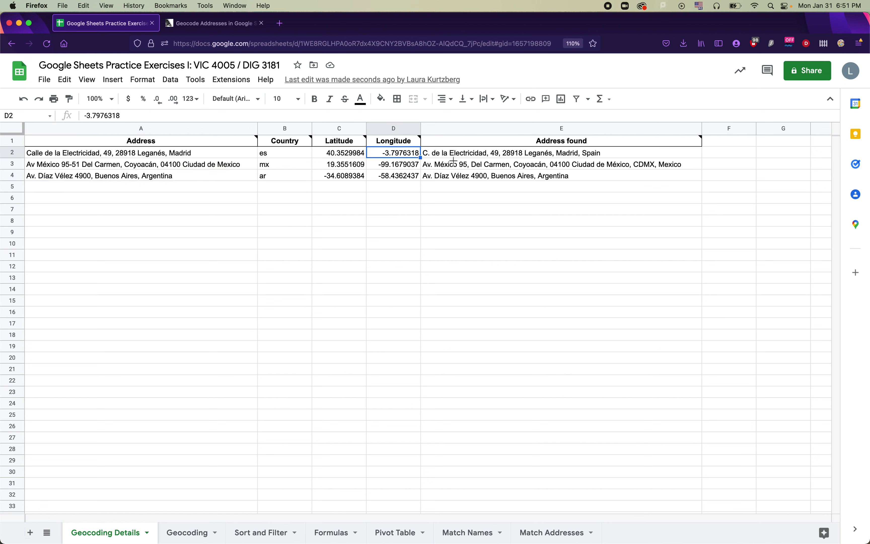
{"action": "left_click", "coordinate": [517, 157]}
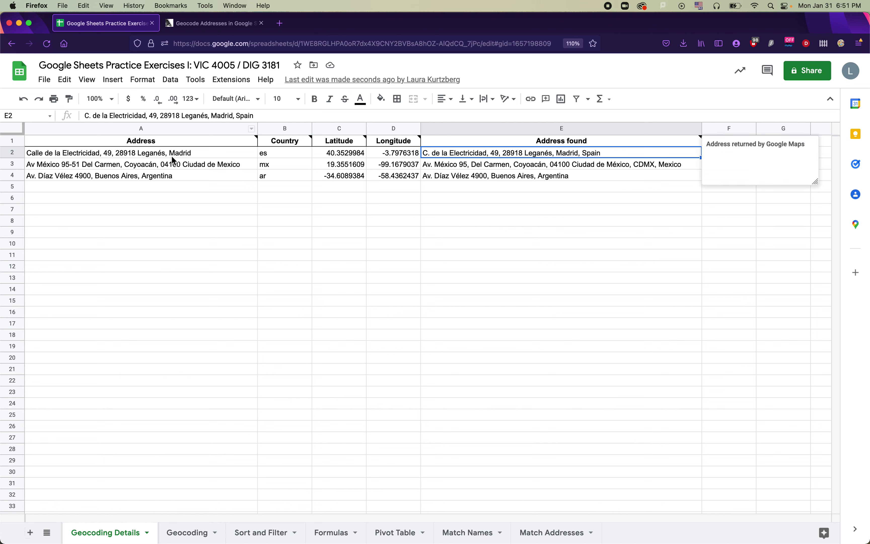
{"action": "left_click", "coordinate": [187, 199]}
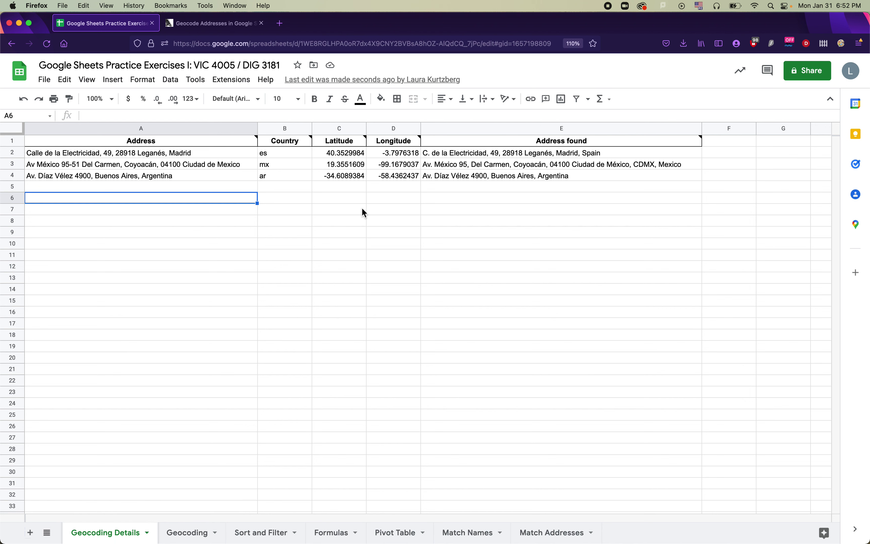
Step: Freeze the header row of the Sort and Filter sheet and scroll through the records to check it
{"action": "left_click", "coordinate": [254, 532]}
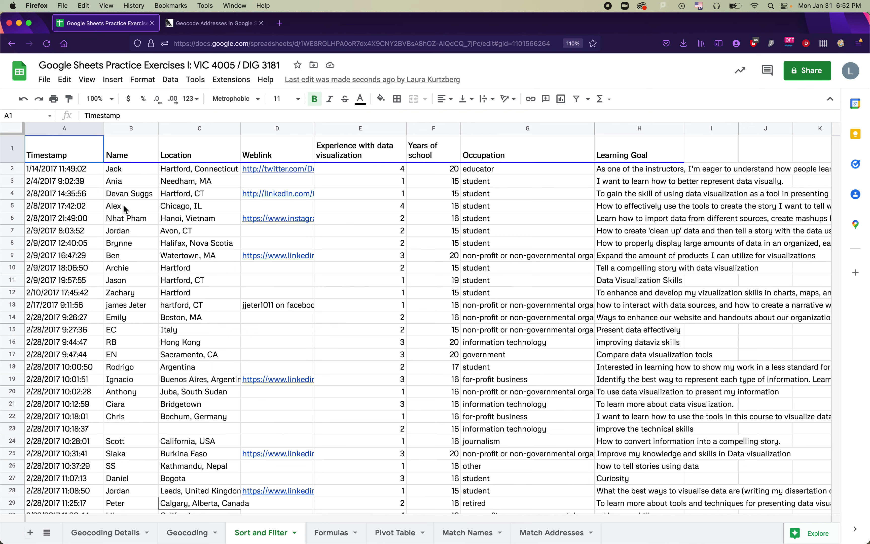
{"action": "left_click_drag", "start_coordinate": [17, 138], "coordinate": [17, 164]}
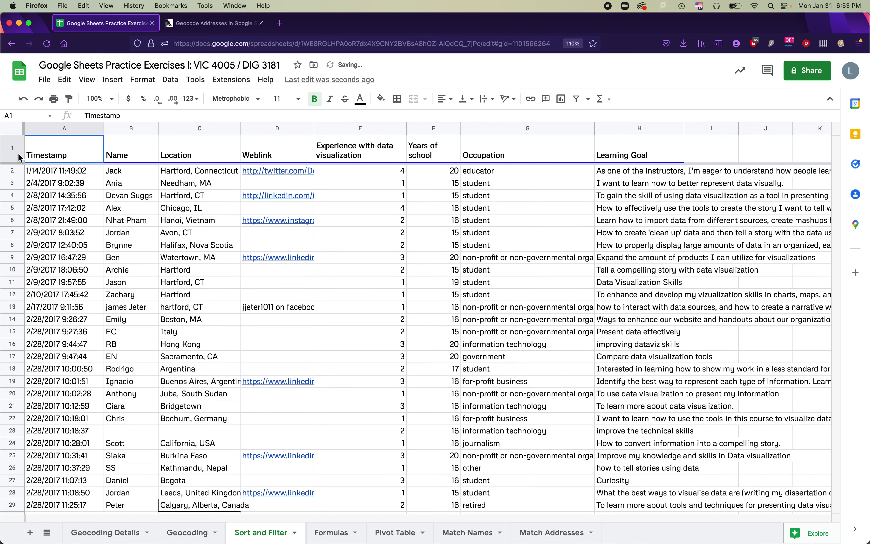
{"action": "scroll", "coordinate": [490, 281], "scroll_direction": "down", "scroll_amount": 10}
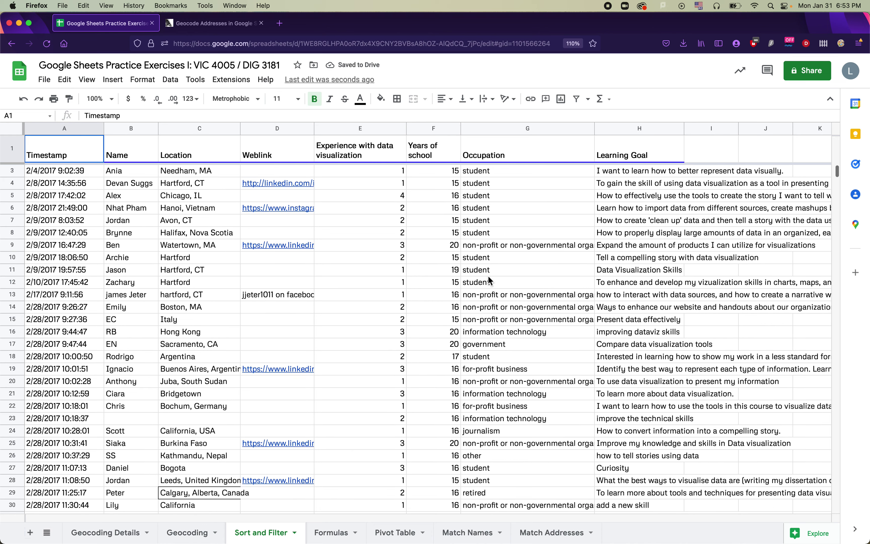
{"action": "scroll", "coordinate": [491, 281], "scroll_direction": "down", "scroll_amount": 13}
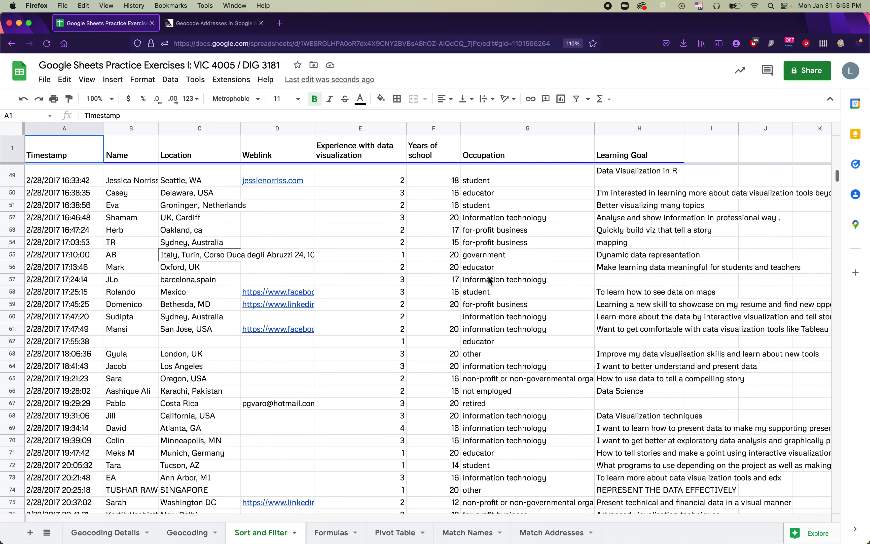
{"action": "scroll", "coordinate": [489, 278], "scroll_direction": "up", "scroll_amount": 18}
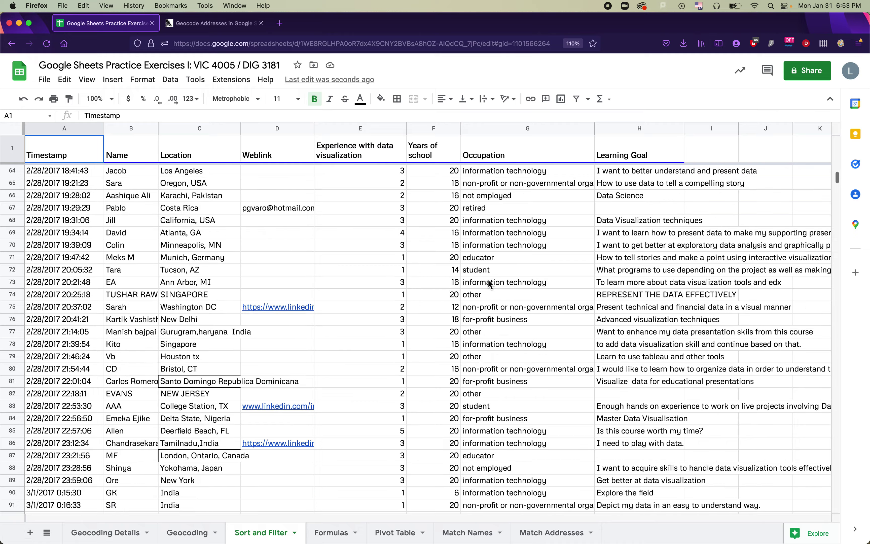
{"action": "scroll", "coordinate": [489, 281], "scroll_direction": "up", "scroll_amount": 5}
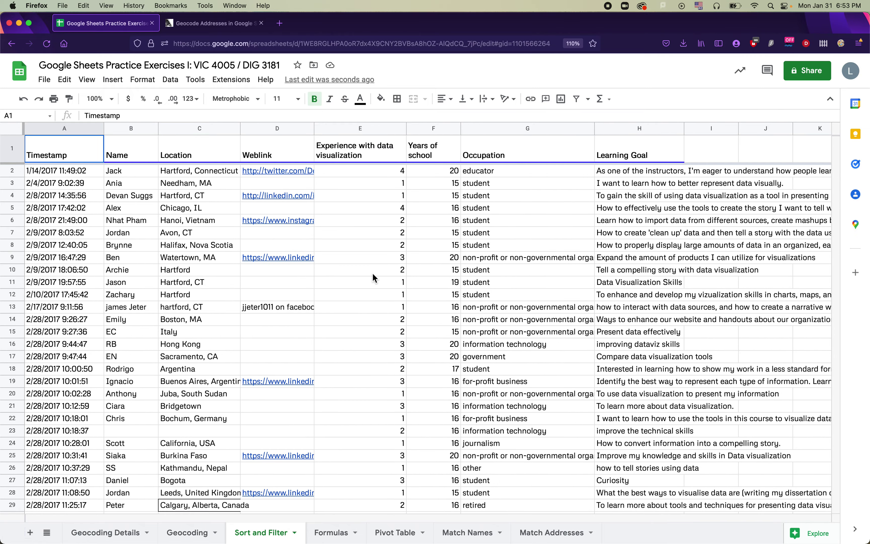
Step: Apply the one-row freeze to the Sort and Filter sheet again and check that the headers stay in place
{"action": "scroll", "coordinate": [373, 274], "scroll_direction": "down", "scroll_amount": 1}
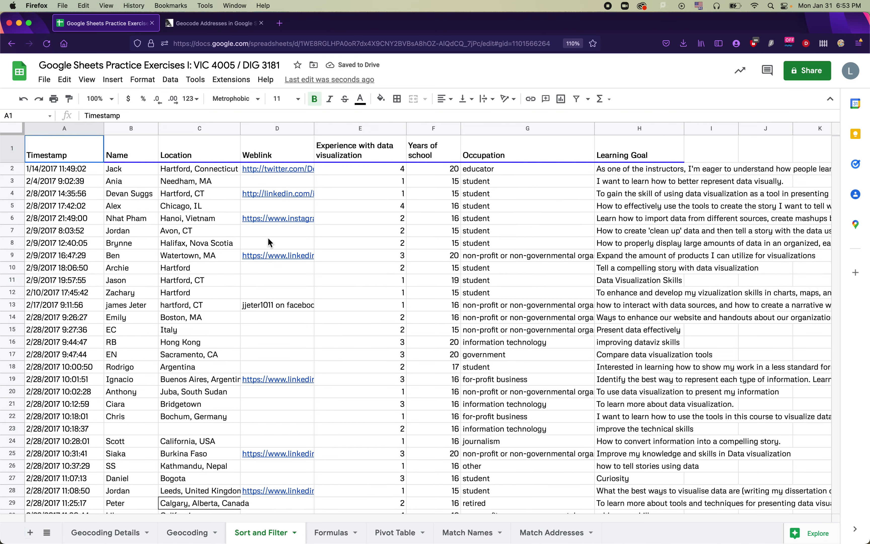
{"action": "left_click", "coordinate": [89, 82]}
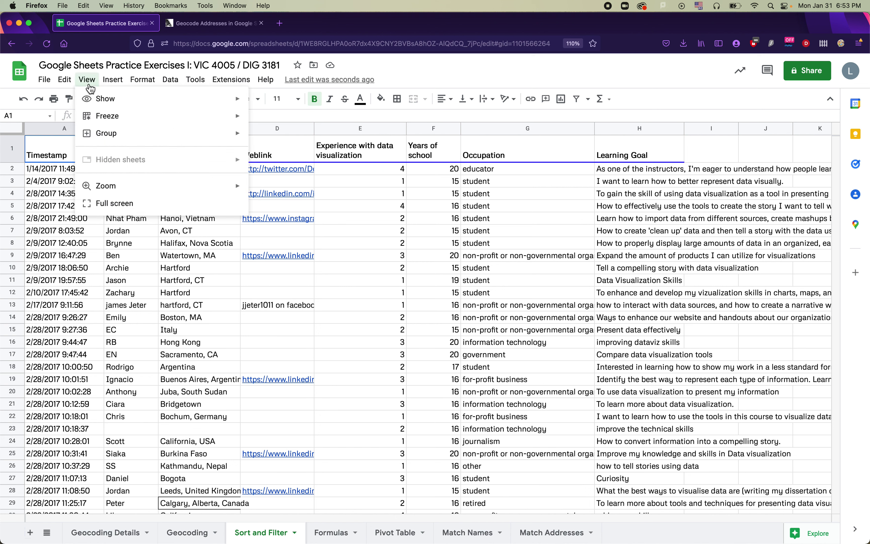
{"action": "mouse_move", "coordinate": [119, 117]}
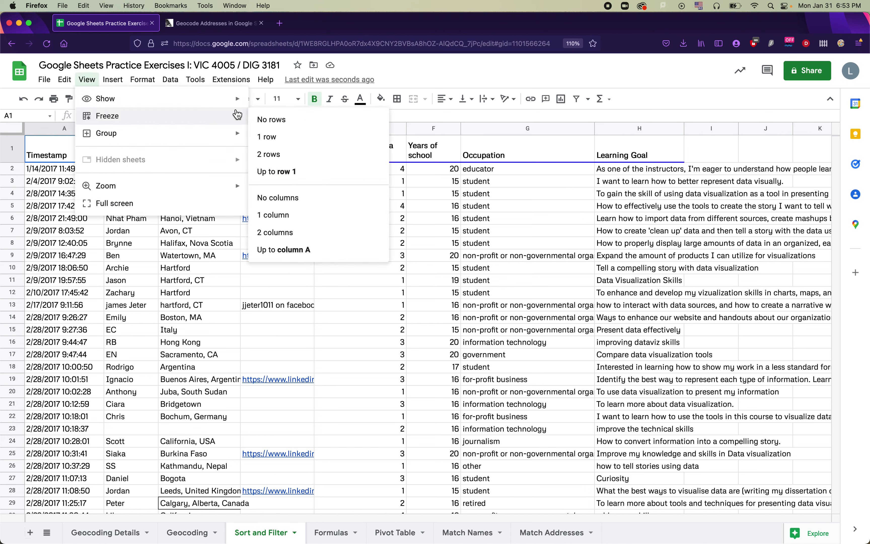
{"action": "left_click", "coordinate": [297, 143]}
{"action": "scroll", "coordinate": [247, 272], "scroll_direction": "down", "scroll_amount": 7}
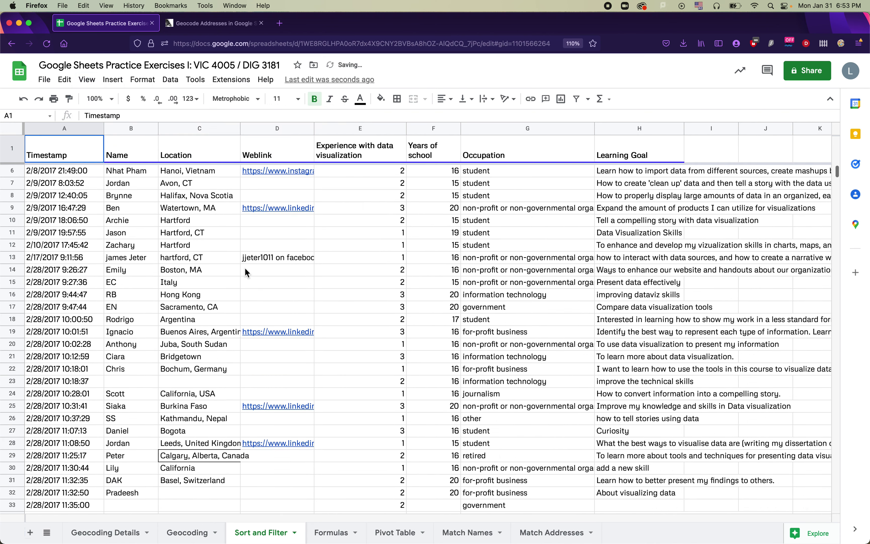
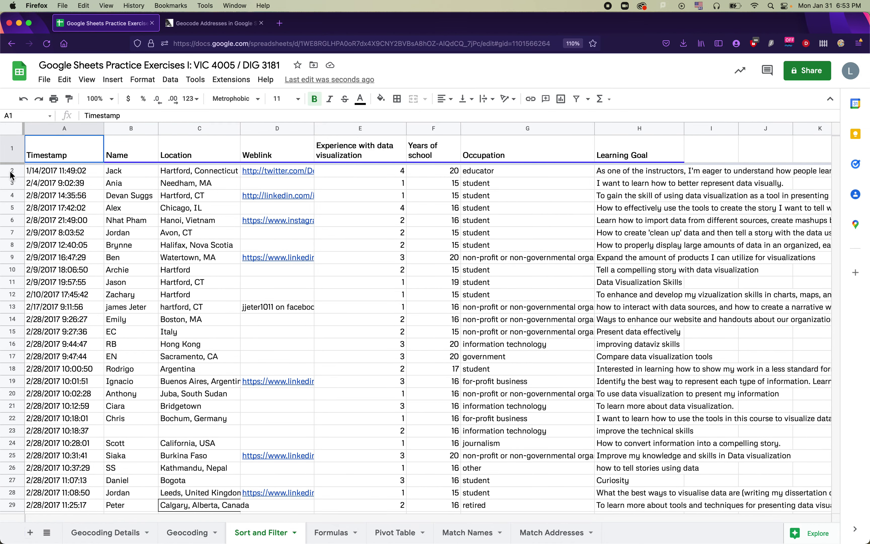
Step: Sort the entire sheet by Experience with data visualization in Z → A order, treating the first row as a header row
{"action": "left_click", "coordinate": [15, 130]}
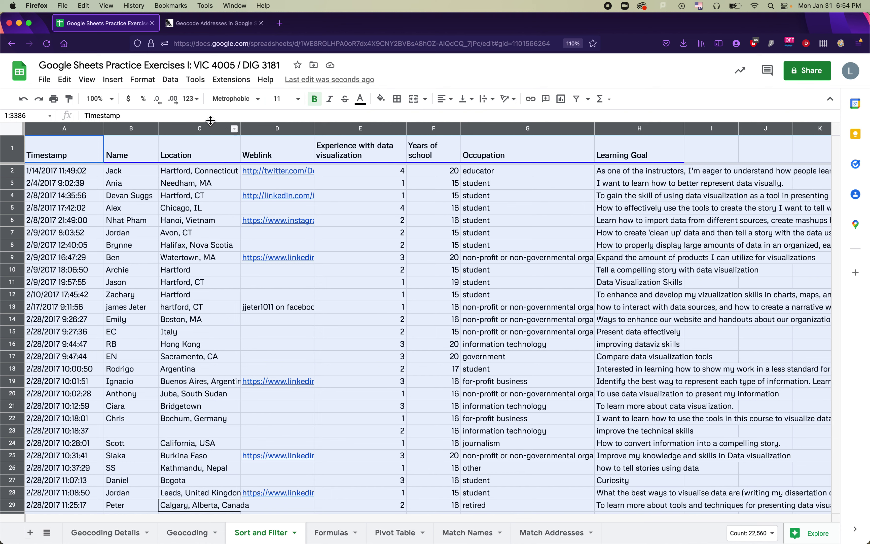
{"action": "left_click", "coordinate": [167, 83]}
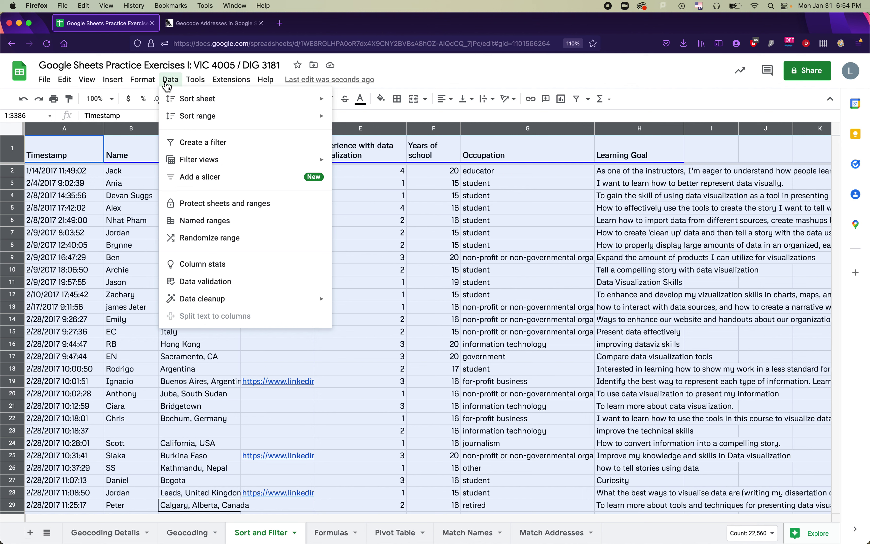
{"action": "mouse_move", "coordinate": [202, 124]}
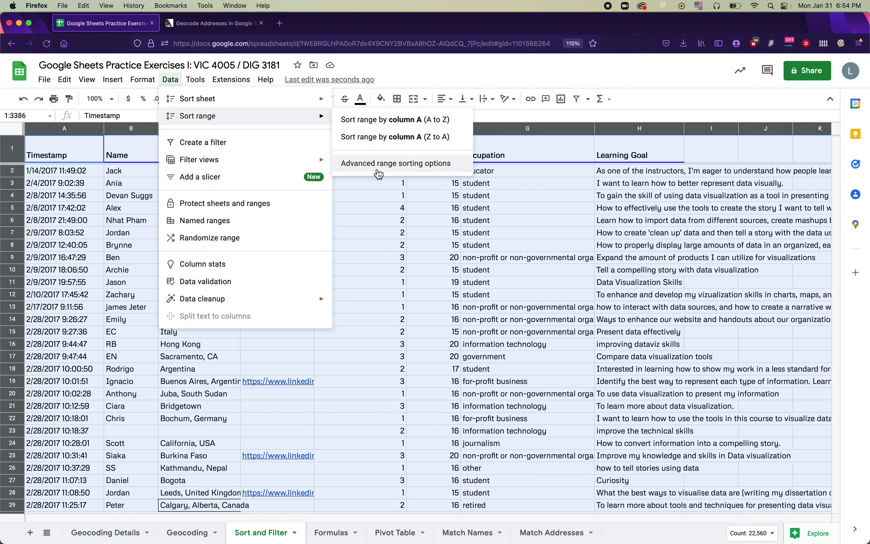
{"action": "left_click", "coordinate": [439, 172]}
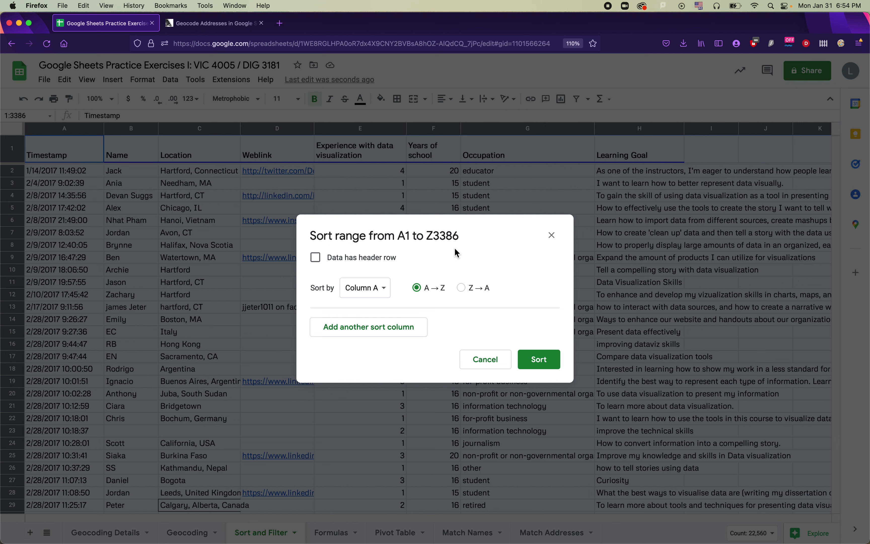
{"action": "left_click", "coordinate": [316, 257]}
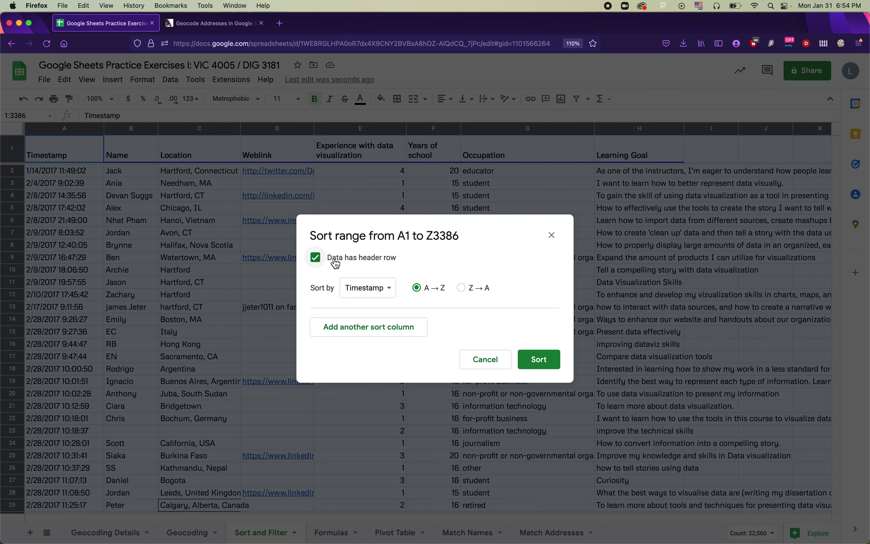
{"action": "left_click", "coordinate": [370, 292]}
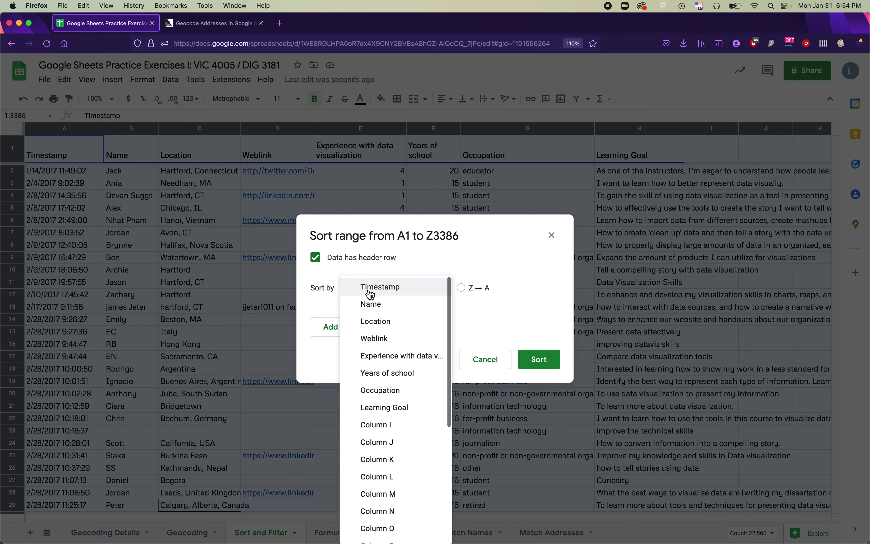
{"action": "left_click", "coordinate": [389, 358]}
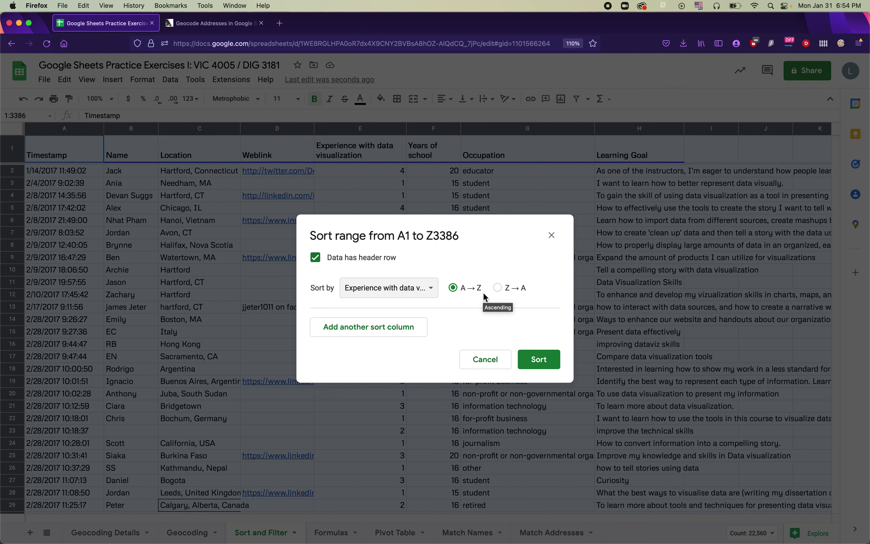
{"action": "left_click", "coordinate": [496, 292]}
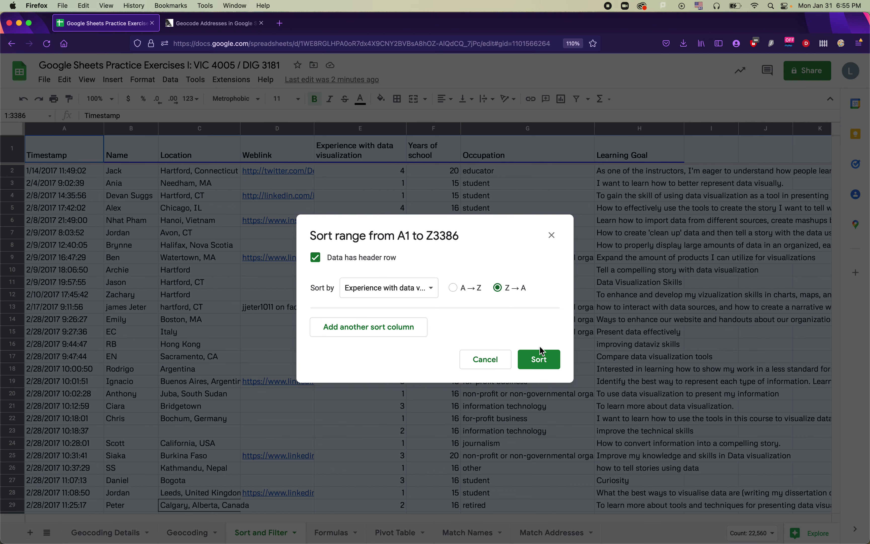
{"action": "left_click", "coordinate": [548, 361]}
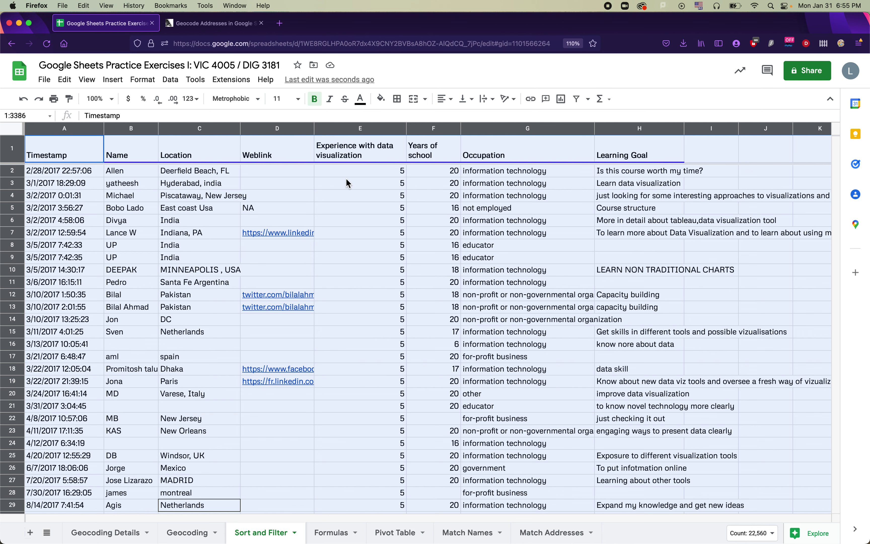
Step: Clear the whole-sheet selection and examine the order of the experience ratings down the sorted records
{"action": "left_click", "coordinate": [653, 183]}
{"action": "left_click", "coordinate": [637, 173]}
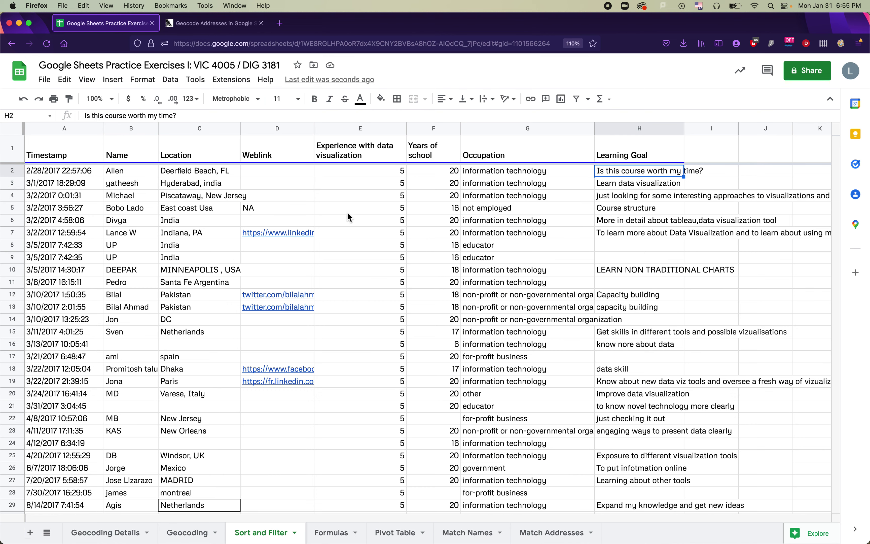
{"action": "scroll", "coordinate": [353, 337], "scroll_direction": "down", "scroll_amount": 20}
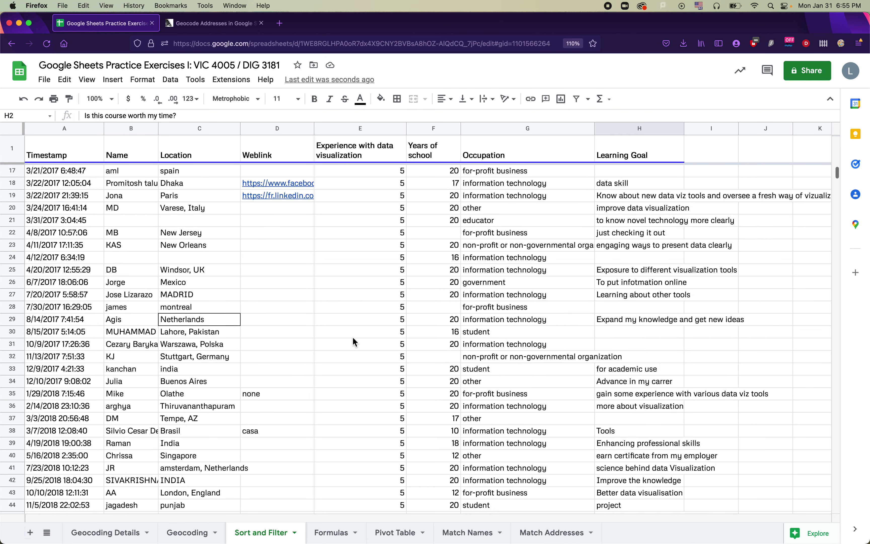
{"action": "scroll", "coordinate": [351, 336], "scroll_direction": "down", "scroll_amount": 13}
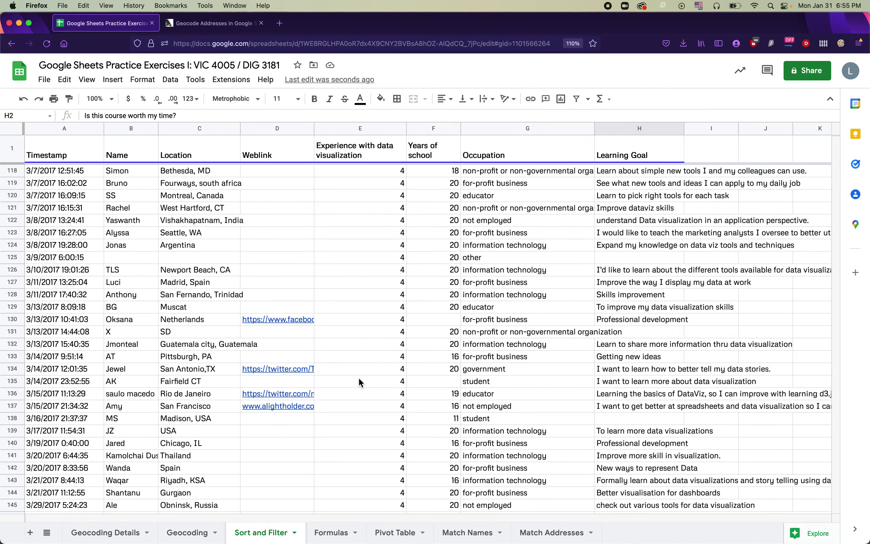
{"action": "scroll", "coordinate": [355, 252], "scroll_direction": "down", "scroll_amount": 4}
{"action": "scroll", "coordinate": [357, 256], "scroll_direction": "down", "scroll_amount": 15}
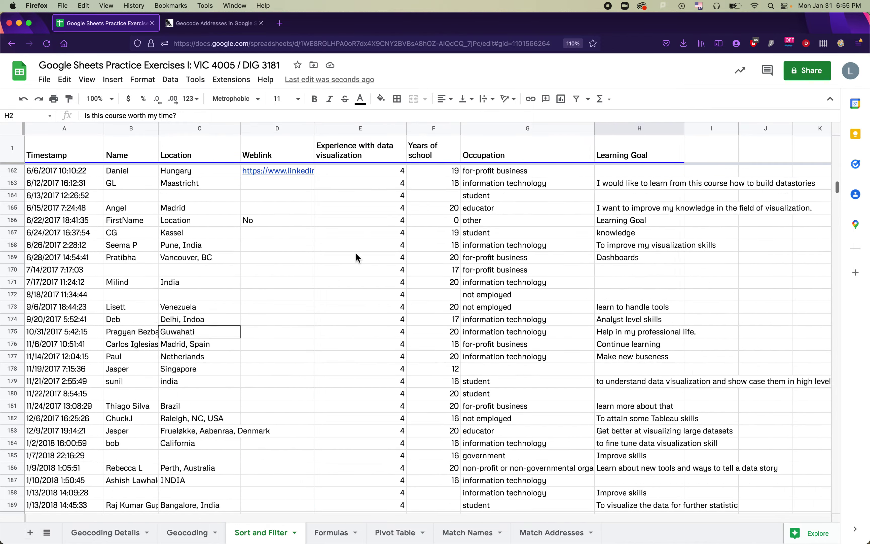
{"action": "scroll", "coordinate": [356, 252], "scroll_direction": "up", "scroll_amount": 20}
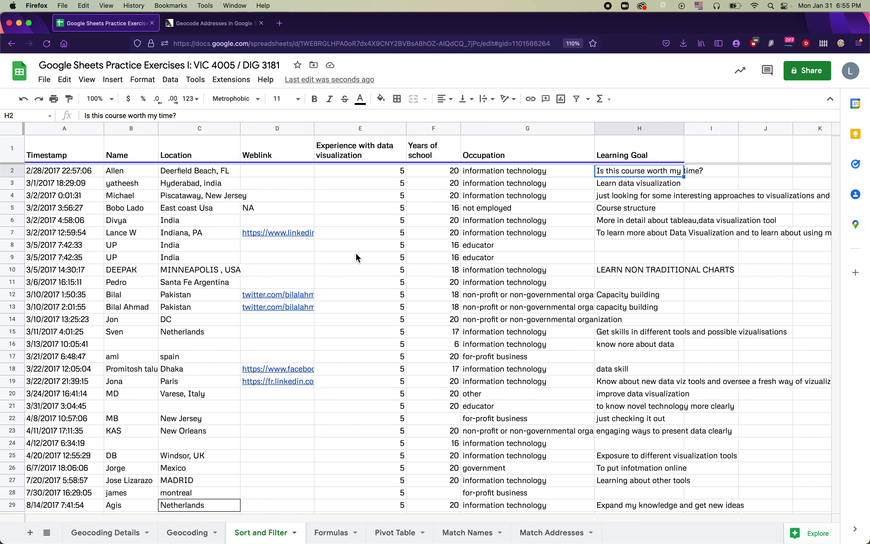
Step: Create a filter across the entire Sort and Filter sheet
{"action": "left_click", "coordinate": [18, 135]}
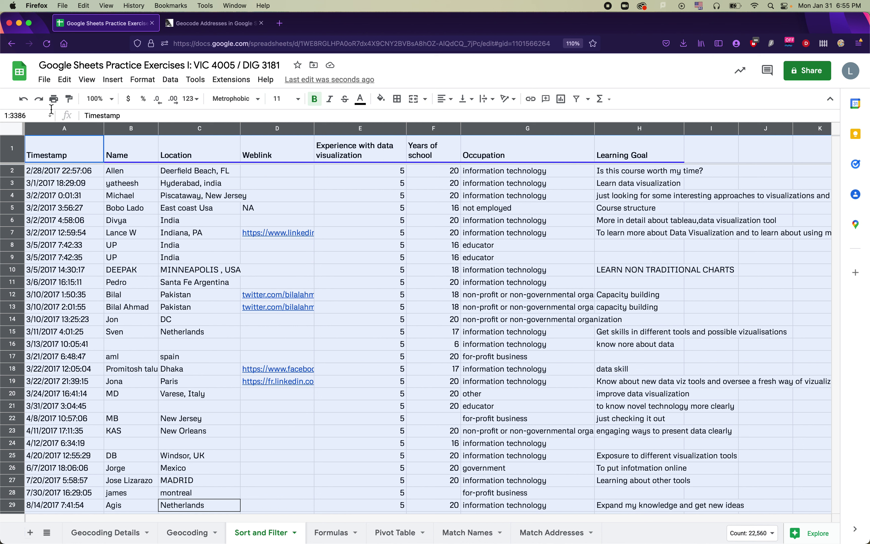
{"action": "left_click", "coordinate": [172, 83]}
{"action": "left_click", "coordinate": [220, 143]}
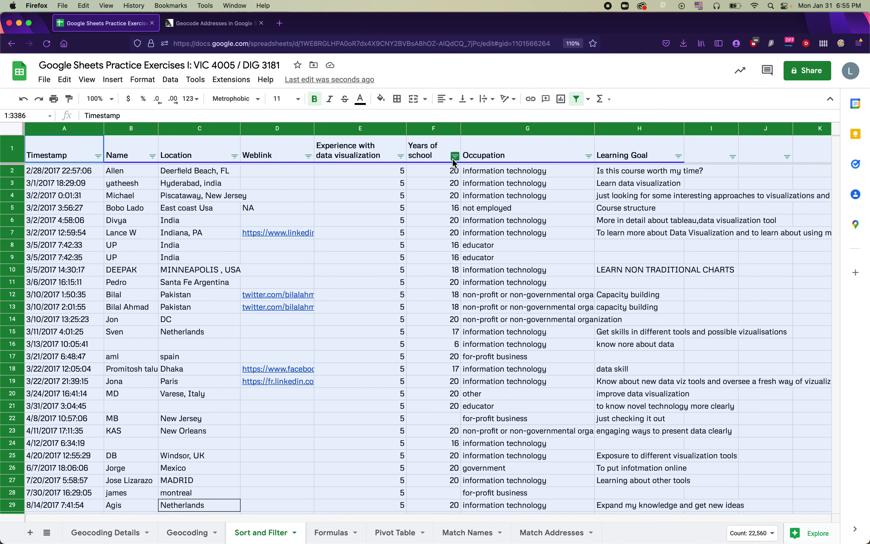
Step: Filter the Occupation column by values, clearing all values and keeping only educator
{"action": "left_click", "coordinate": [588, 157]}
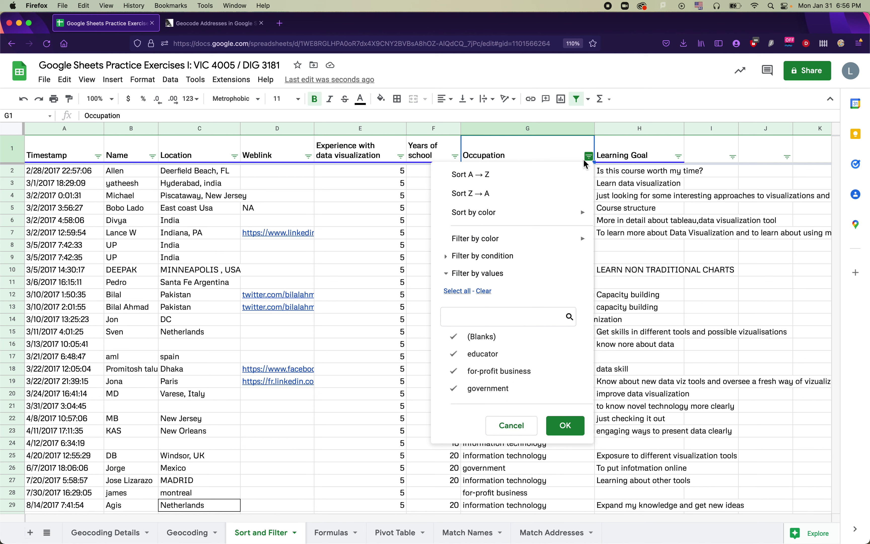
{"action": "scroll", "coordinate": [457, 351], "scroll_direction": "down", "scroll_amount": 5}
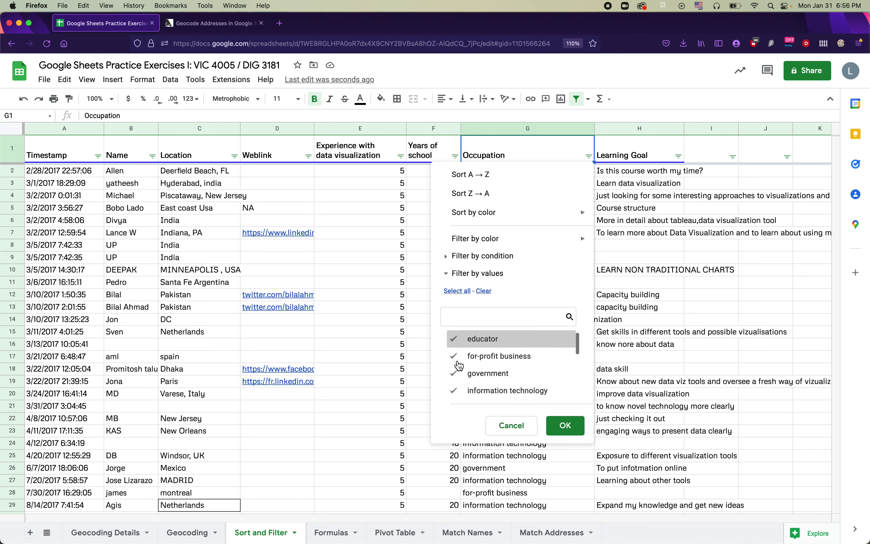
{"action": "scroll", "coordinate": [458, 357], "scroll_direction": "up", "scroll_amount": 3}
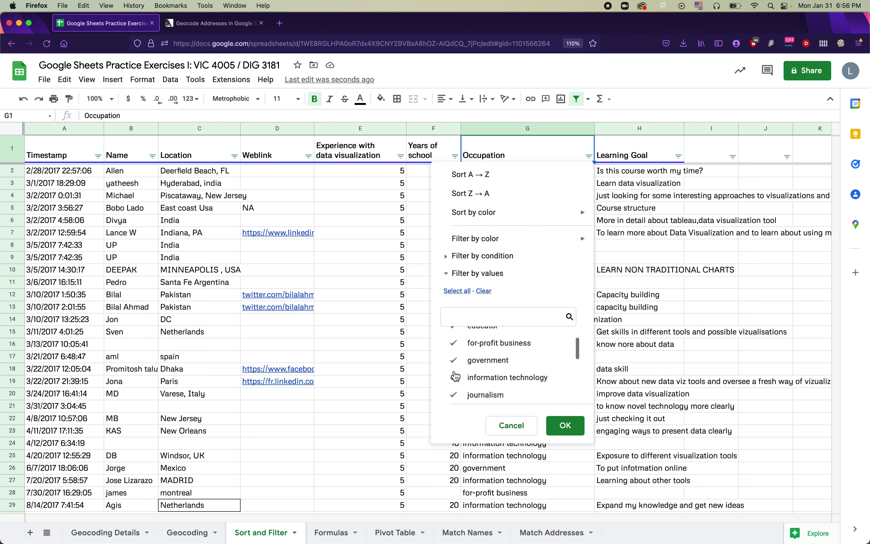
{"action": "scroll", "coordinate": [462, 372], "scroll_direction": "down", "scroll_amount": 6}
{"action": "scroll", "coordinate": [461, 372], "scroll_direction": "up", "scroll_amount": 4}
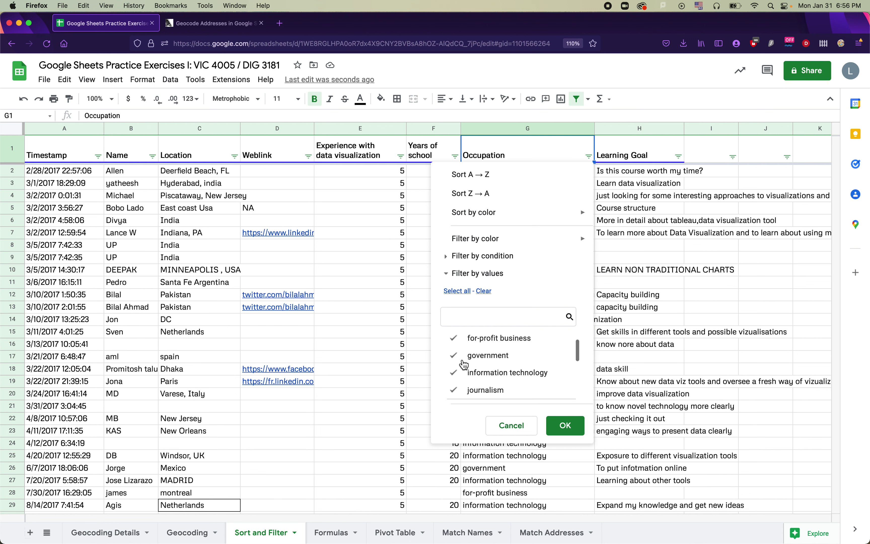
{"action": "left_click", "coordinate": [488, 292]}
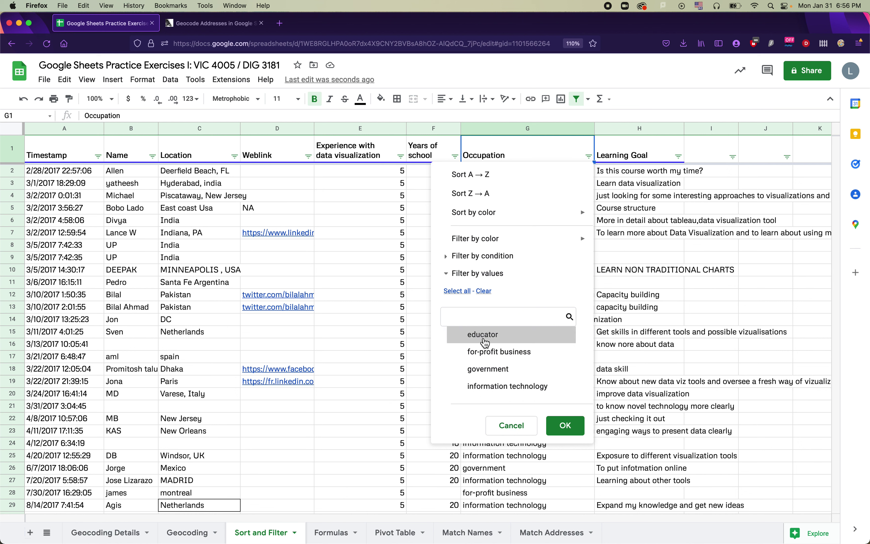
{"action": "left_click", "coordinate": [475, 340]}
{"action": "scroll", "coordinate": [504, 373], "scroll_direction": "down", "scroll_amount": 1}
{"action": "scroll", "coordinate": [504, 374], "scroll_direction": "down", "scroll_amount": 2}
{"action": "scroll", "coordinate": [502, 360], "scroll_direction": "up", "scroll_amount": 4}
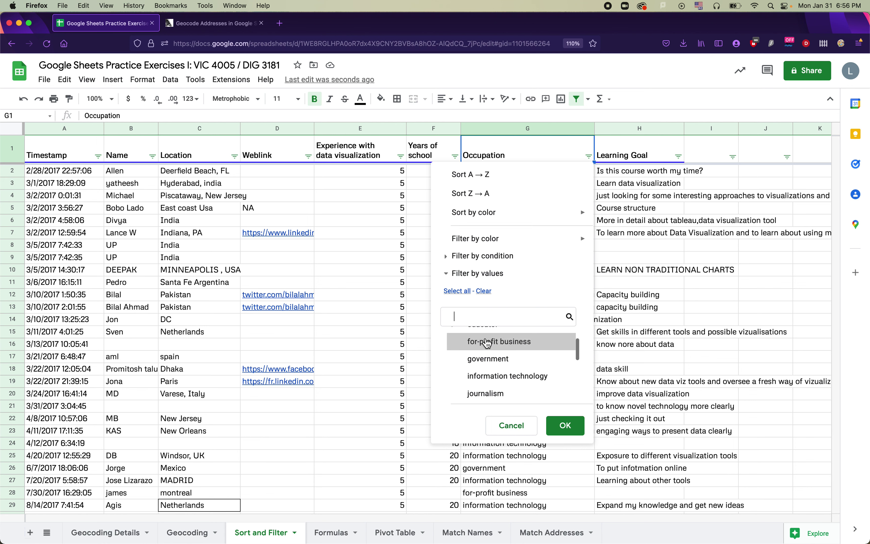
{"action": "left_click", "coordinate": [570, 424]}
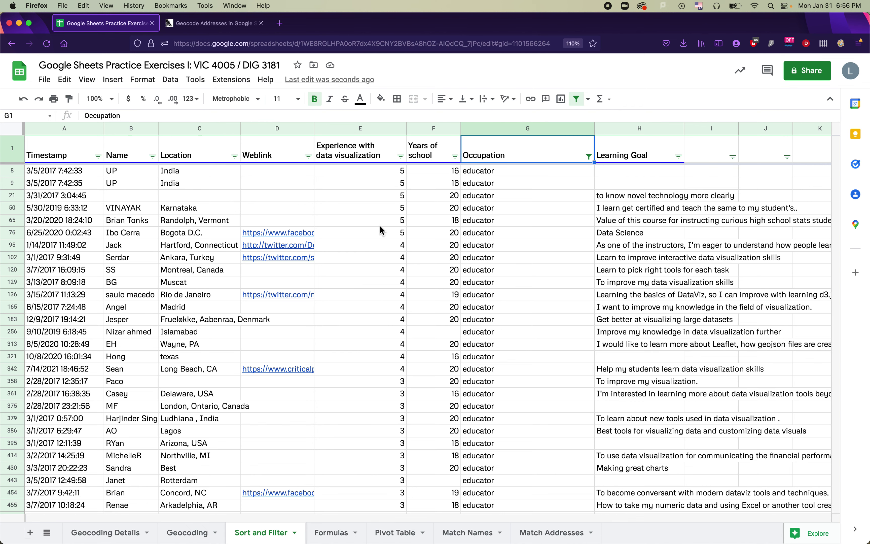
Step: Look through the filtered educator records down to the lowest experience ratings and return to the first ones
{"action": "scroll", "coordinate": [374, 382], "scroll_direction": "down", "scroll_amount": 20}
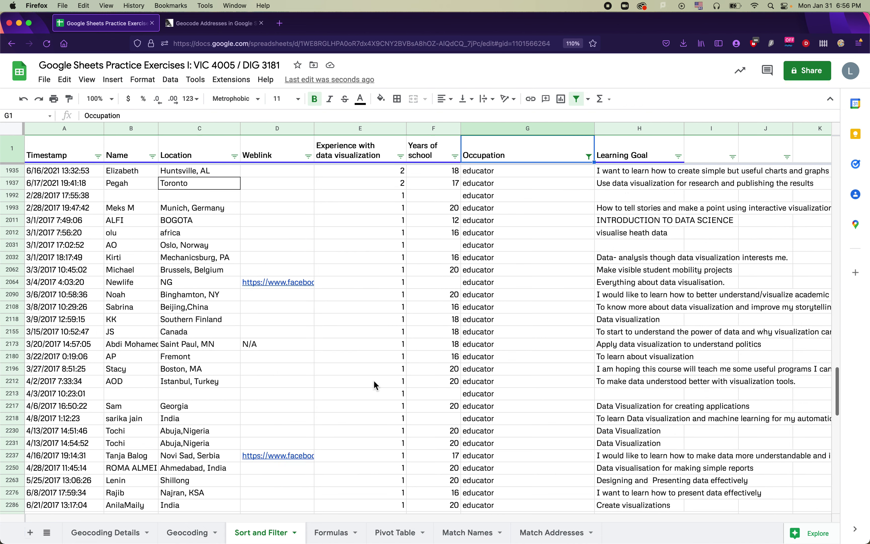
{"action": "scroll", "coordinate": [374, 385], "scroll_direction": "down", "scroll_amount": 15}
{"action": "scroll", "coordinate": [373, 380], "scroll_direction": "down", "scroll_amount": 3}
{"action": "scroll", "coordinate": [373, 380], "scroll_direction": "right", "scroll_amount": 2}
{"action": "scroll", "coordinate": [373, 380], "scroll_direction": "up", "scroll_amount": 13}
{"action": "scroll", "coordinate": [374, 381], "scroll_direction": "up", "scroll_amount": 20}
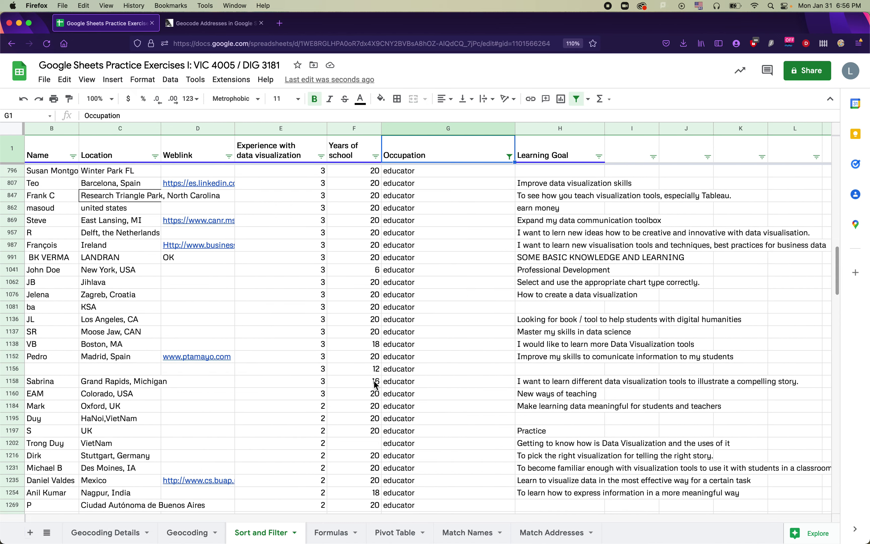
{"action": "scroll", "coordinate": [376, 385], "scroll_direction": "up", "scroll_amount": 15}
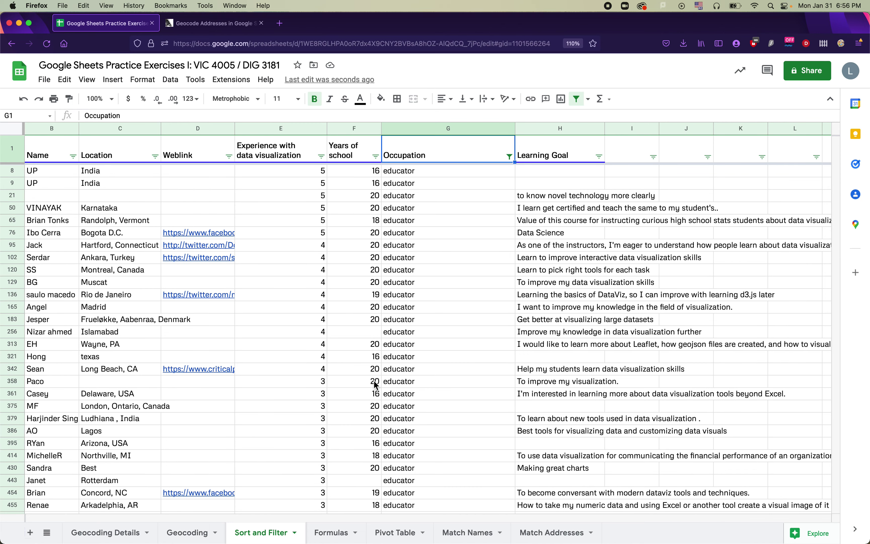
Step: Add a new sheet named "Sort and Filter 2" and go back to the filtered Sort and Filter sheet
{"action": "left_click", "coordinate": [35, 535]}
{"action": "left_click", "coordinate": [353, 533]}
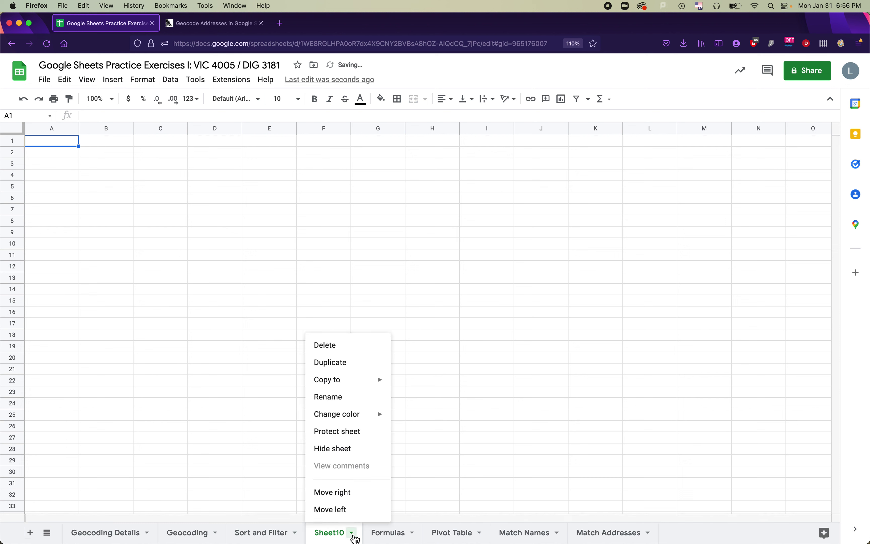
{"action": "type", "text": "Sort and Filter 2"}
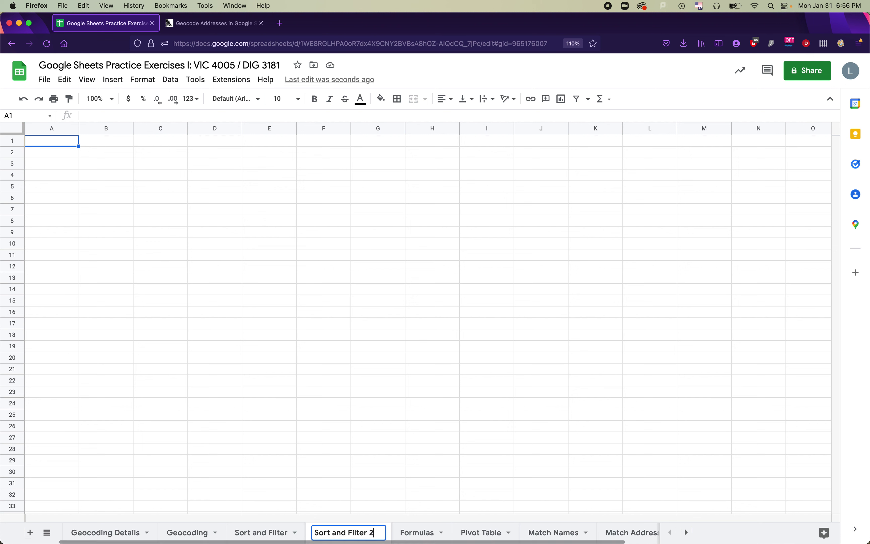
{"action": "key", "text": "Return"}
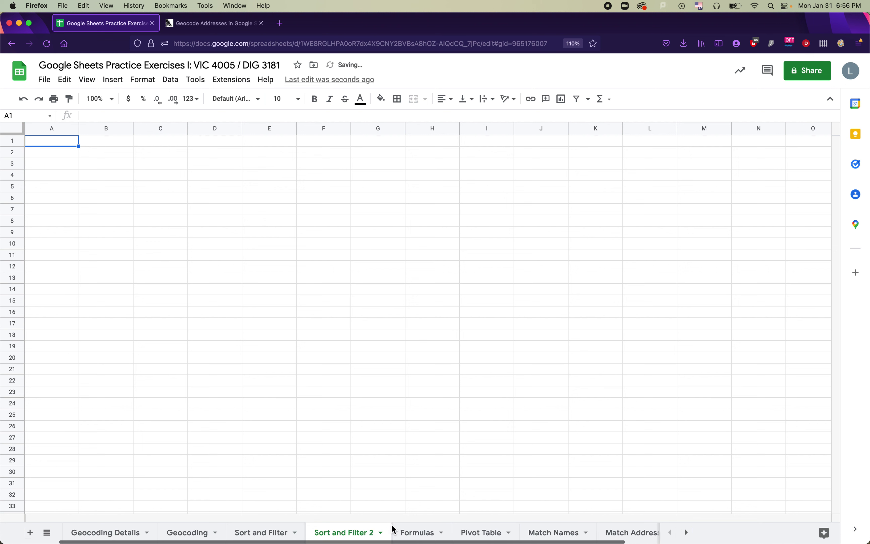
{"action": "left_click", "coordinate": [271, 535]}
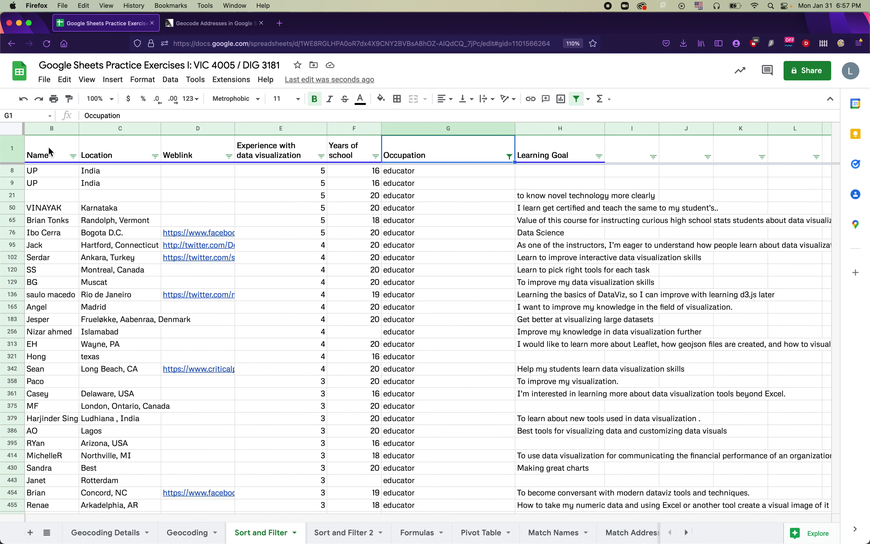
Step: Copy all the filtered educator records from Sort and Filter and paste them as values only at A1 of Sort and Filter 2
{"action": "left_click", "coordinate": [15, 129]}
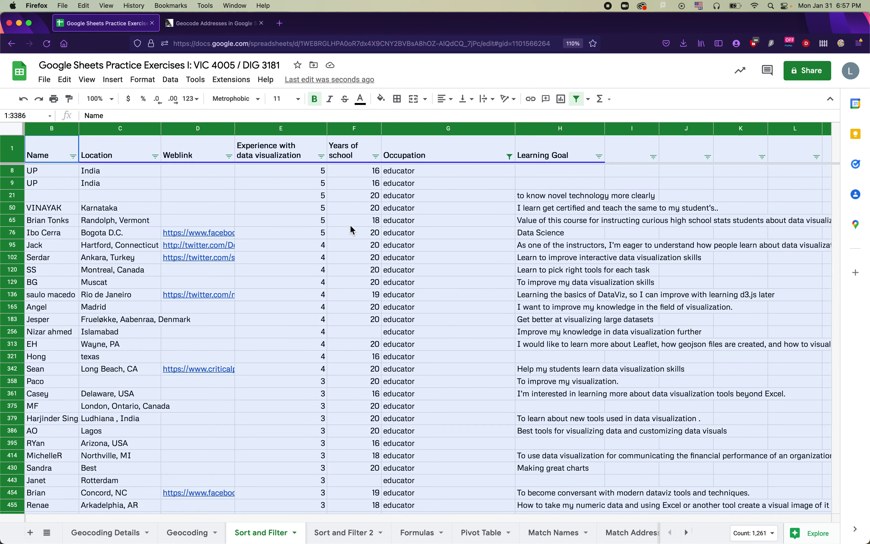
{"action": "left_click", "coordinate": [65, 80]}
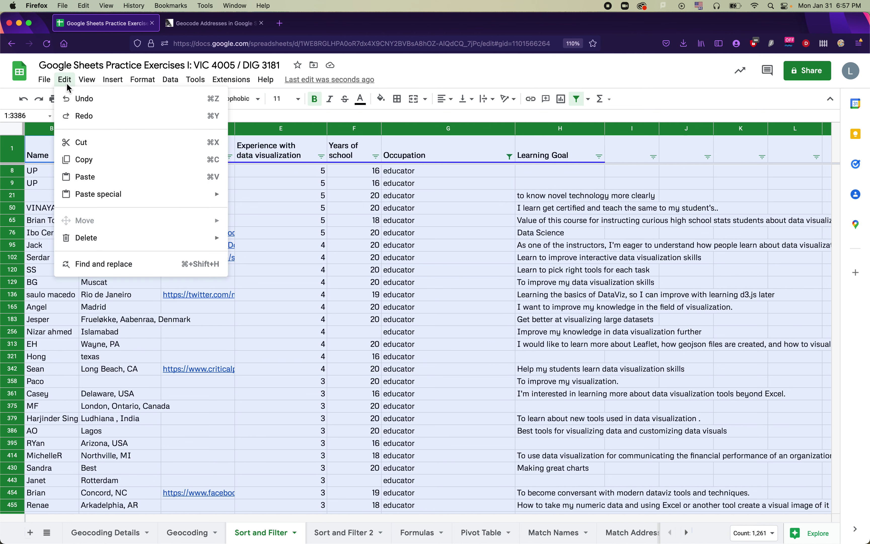
{"action": "left_click", "coordinate": [99, 164]}
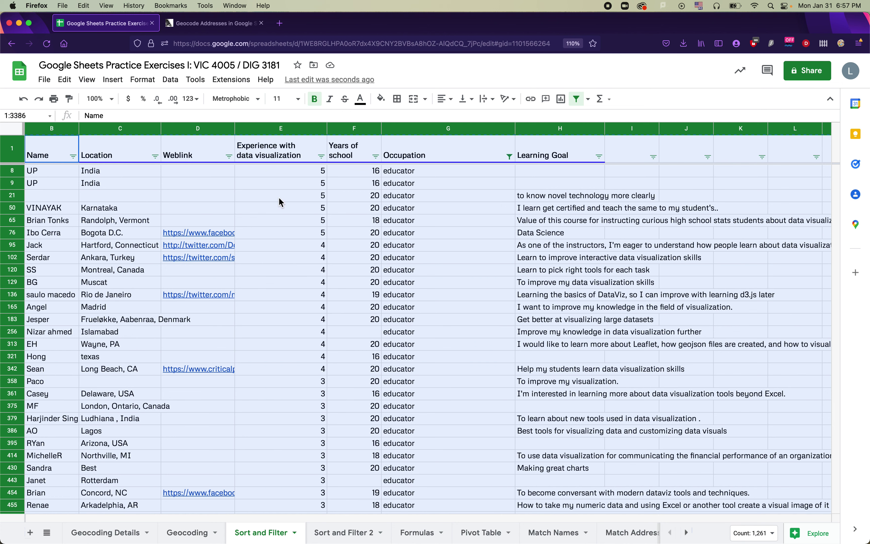
{"action": "left_click", "coordinate": [347, 532]}
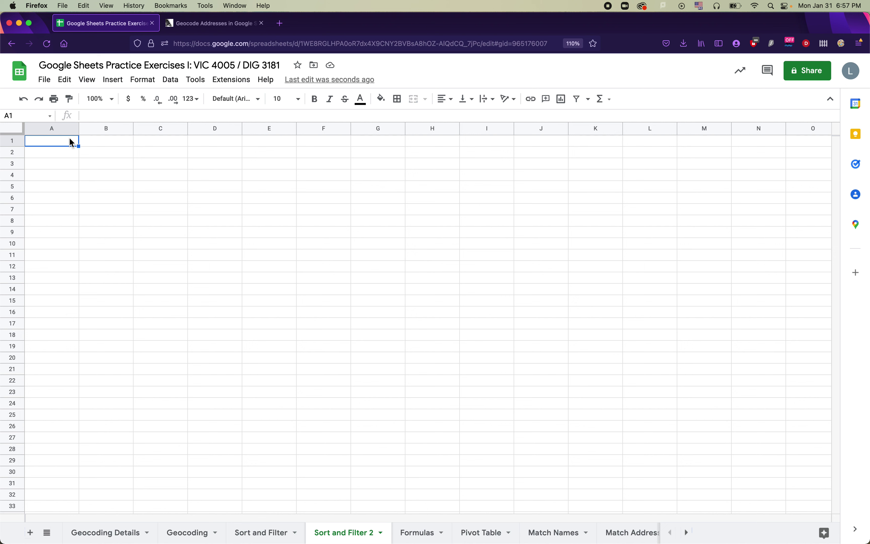
{"action": "left_click", "coordinate": [64, 80]}
{"action": "mouse_move", "coordinate": [122, 204]}
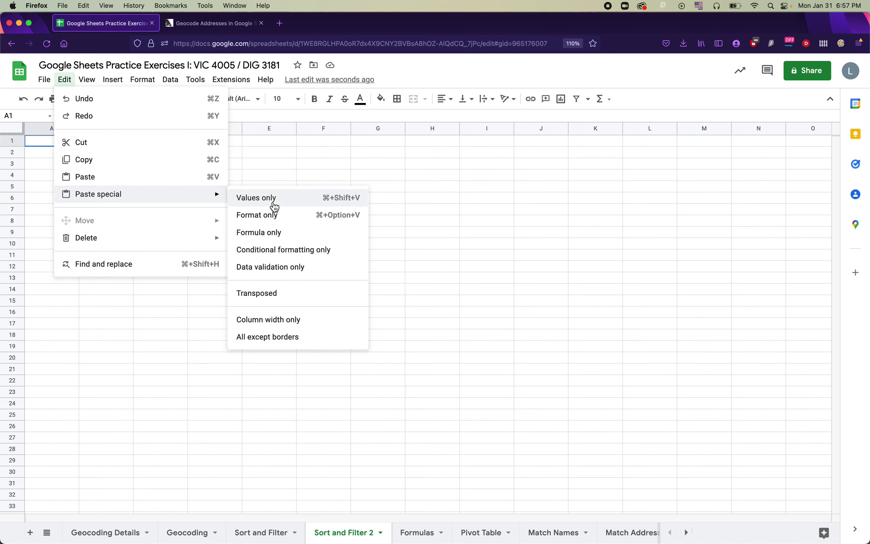
{"action": "key", "text": "super+shift+v"}
{"action": "left_click", "coordinate": [466, 330]}
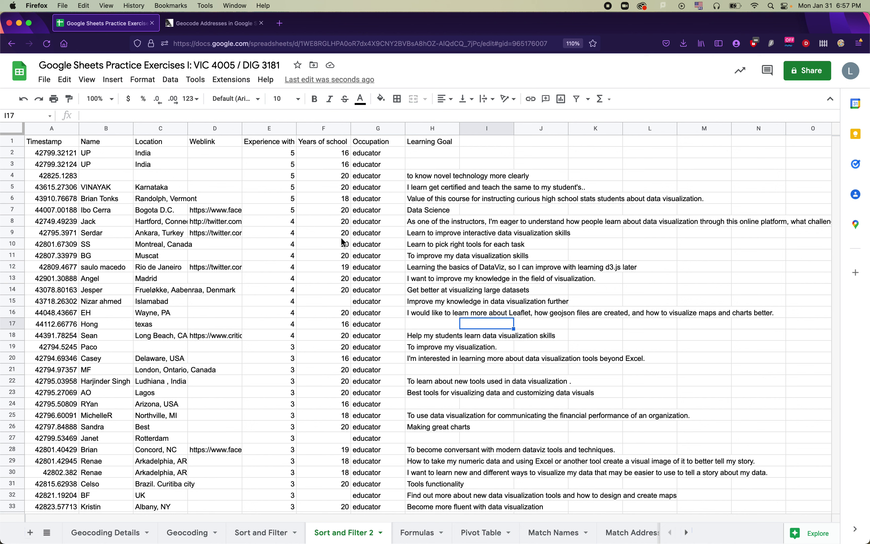
Step: Examine the pasted records in Sort and Filter 2 and compare them with the filtered Sort and Filter sheet
{"action": "left_click_drag", "start_coordinate": [247, 165], "coordinate": [365, 433]}
{"action": "left_click", "coordinate": [367, 436]}
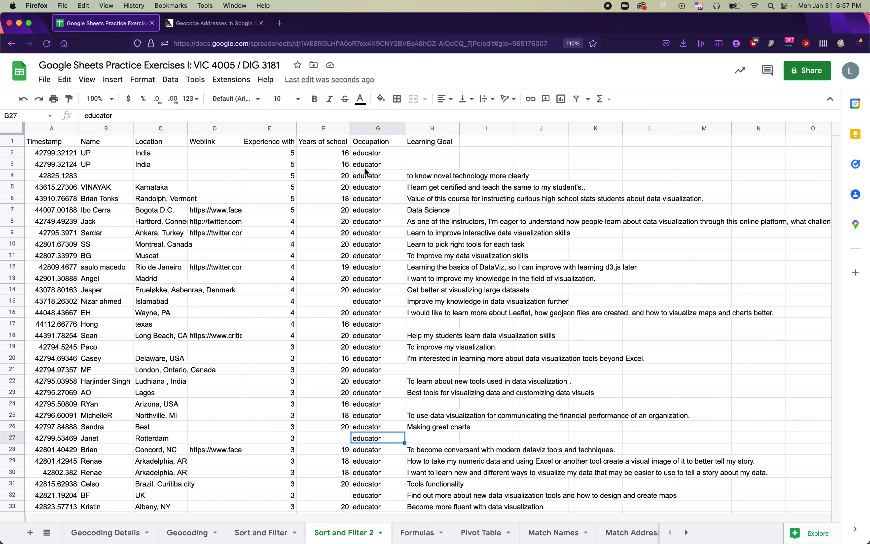
{"action": "left_click_drag", "start_coordinate": [37, 152], "coordinate": [508, 410]}
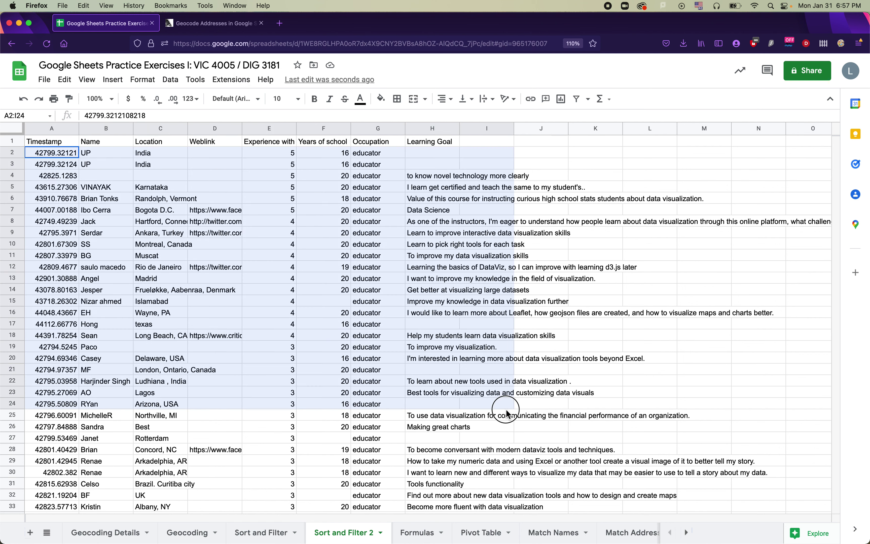
{"action": "left_click_drag", "start_coordinate": [50, 141], "coordinate": [402, 505]}
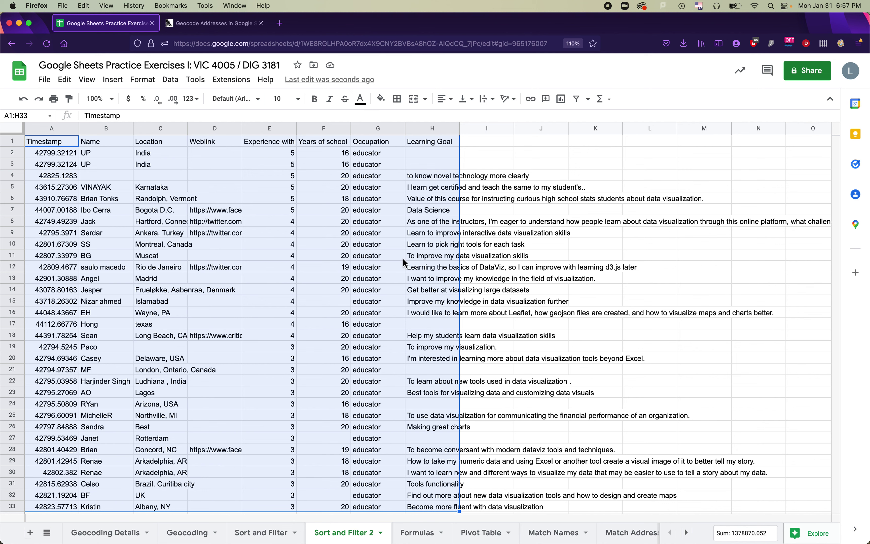
{"action": "left_click", "coordinate": [435, 256]}
{"action": "left_click", "coordinate": [450, 164]}
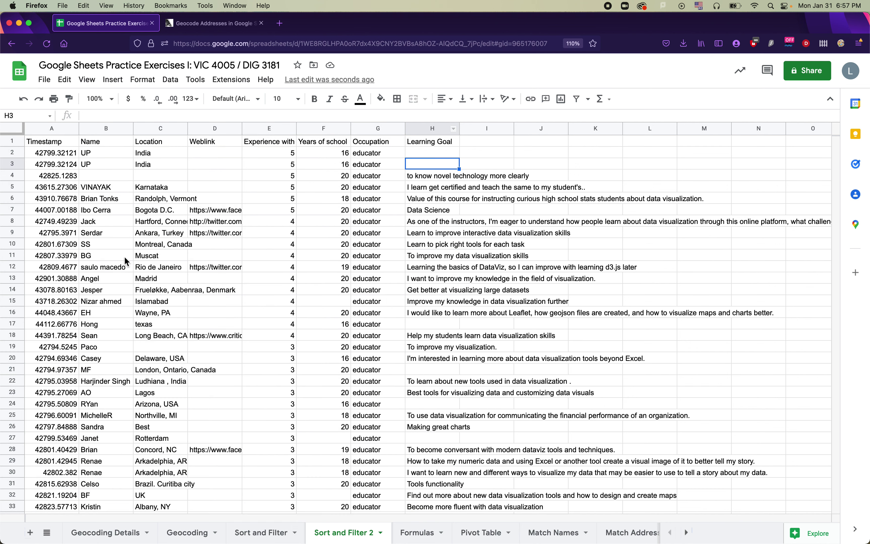
{"action": "left_click", "coordinate": [274, 539]}
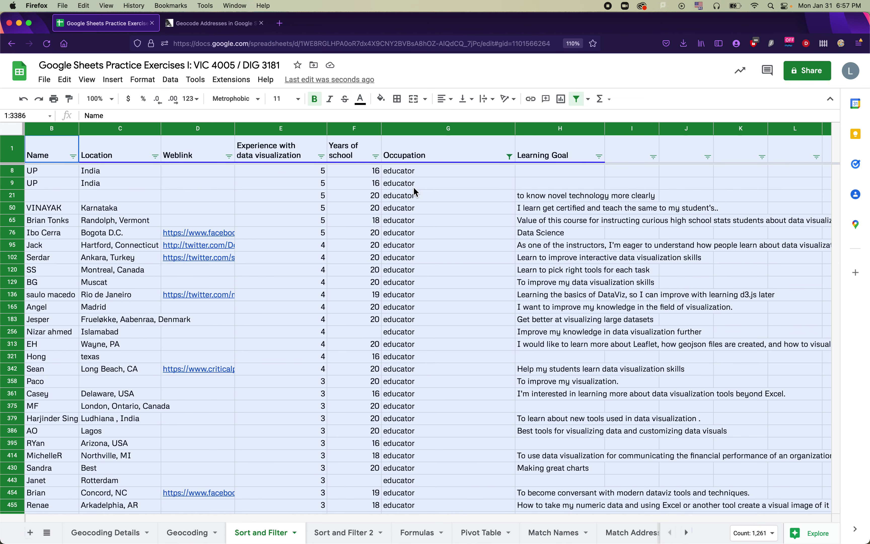
Step: Open the Formulas sheet and freeze its header row
{"action": "left_click", "coordinate": [405, 537]}
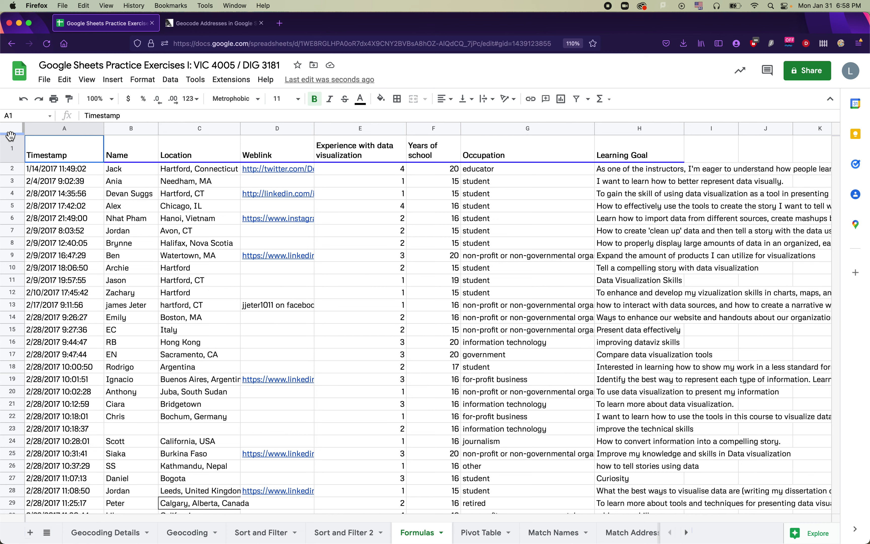
{"action": "left_click_drag", "start_coordinate": [10, 136], "coordinate": [10, 163]}
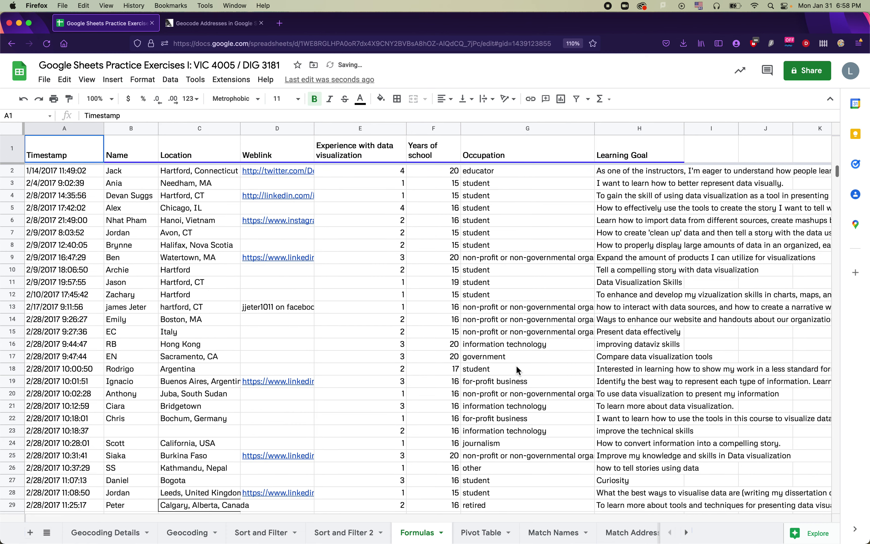
{"action": "scroll", "coordinate": [516, 364], "scroll_direction": "down", "scroll_amount": 8}
{"action": "scroll", "coordinate": [516, 365], "scroll_direction": "up", "scroll_amount": 8}
Step: Insert a blank row above the first data record and make the new row 2 slightly taller
{"action": "left_click", "coordinate": [13, 172]}
{"action": "right_click", "coordinate": [13, 175]}
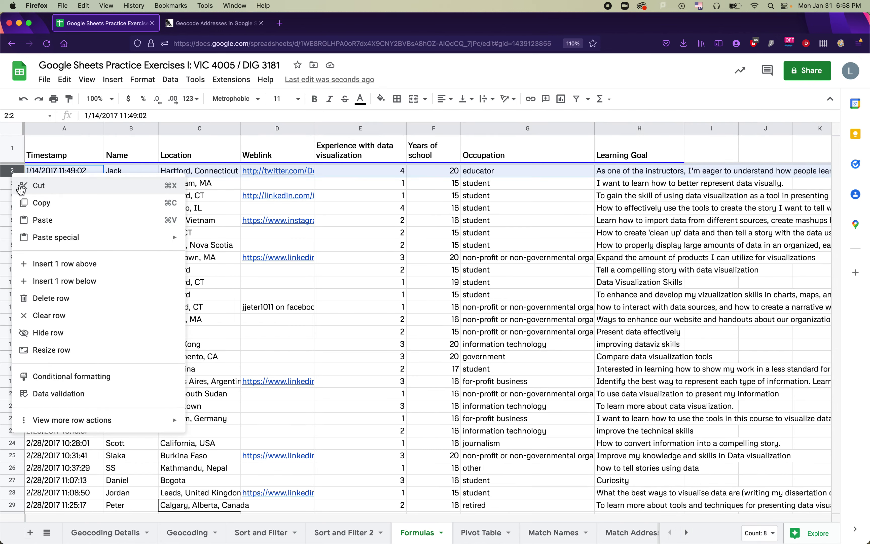
{"action": "left_click", "coordinate": [65, 266]}
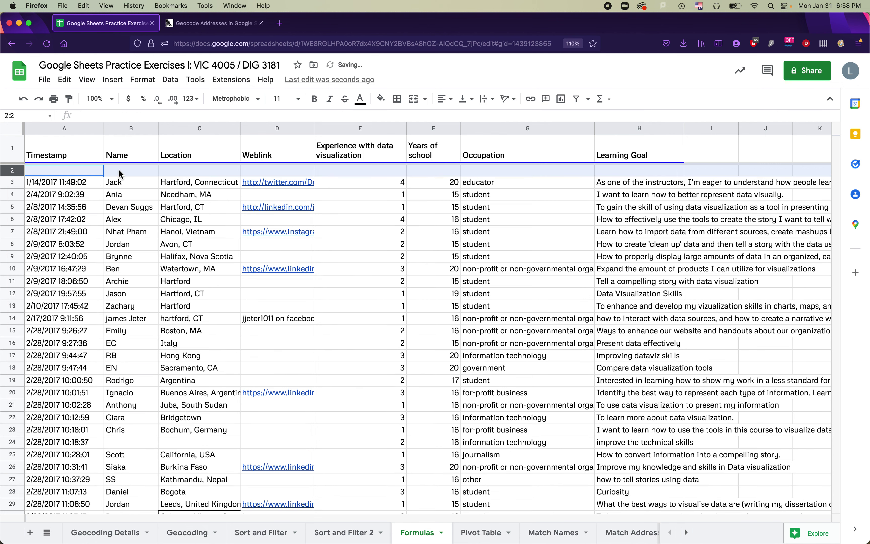
{"action": "left_click_drag", "start_coordinate": [17, 176], "coordinate": [17, 183]}
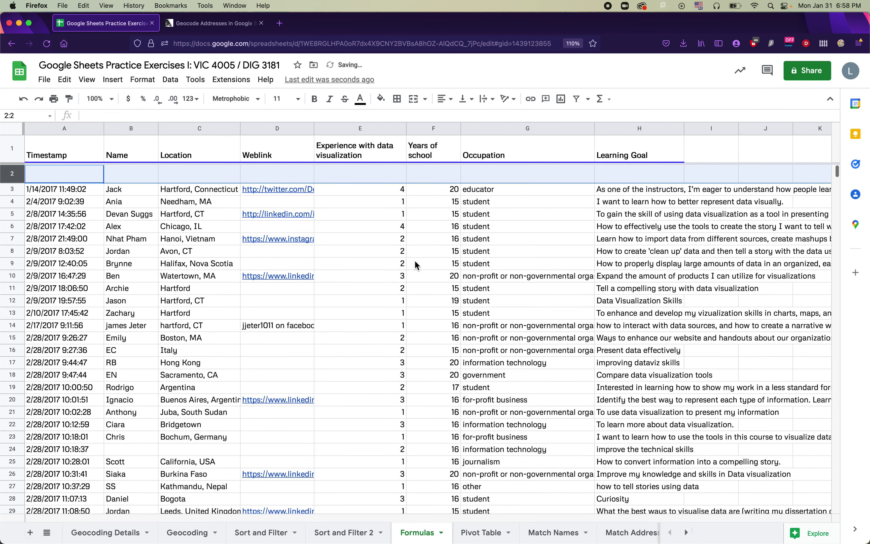
{"action": "left_click", "coordinate": [459, 274]}
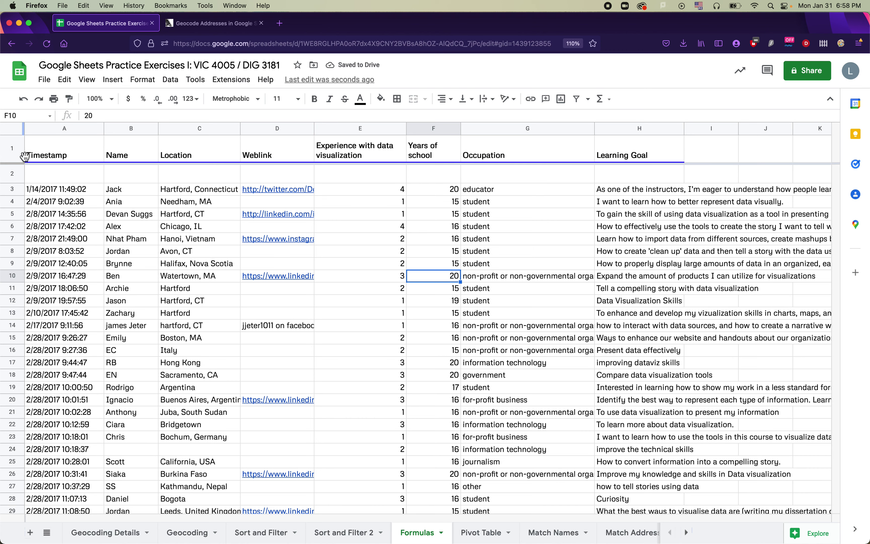
Step: Extend the frozen area to include blank row 2 below the header, undoing an accidental header height change
{"action": "left_click_drag", "start_coordinate": [17, 183], "coordinate": [18, 187]}
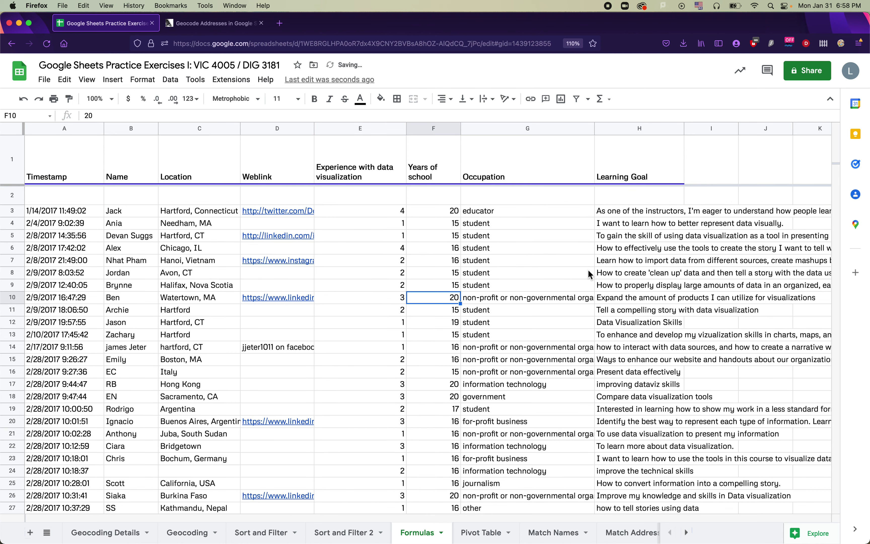
{"action": "key", "text": "ctrl+z"}
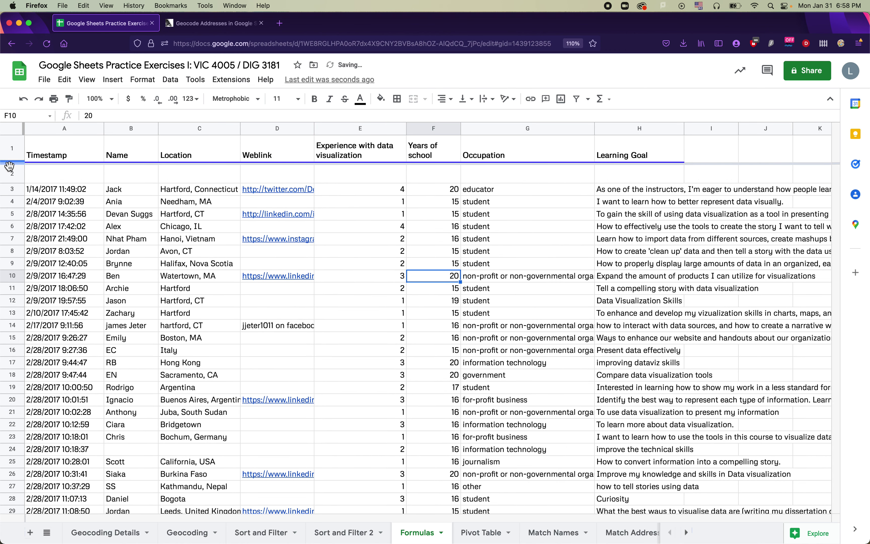
{"action": "left_click_drag", "start_coordinate": [10, 169], "coordinate": [10, 182]}
{"action": "scroll", "coordinate": [431, 267], "scroll_direction": "down", "scroll_amount": 10}
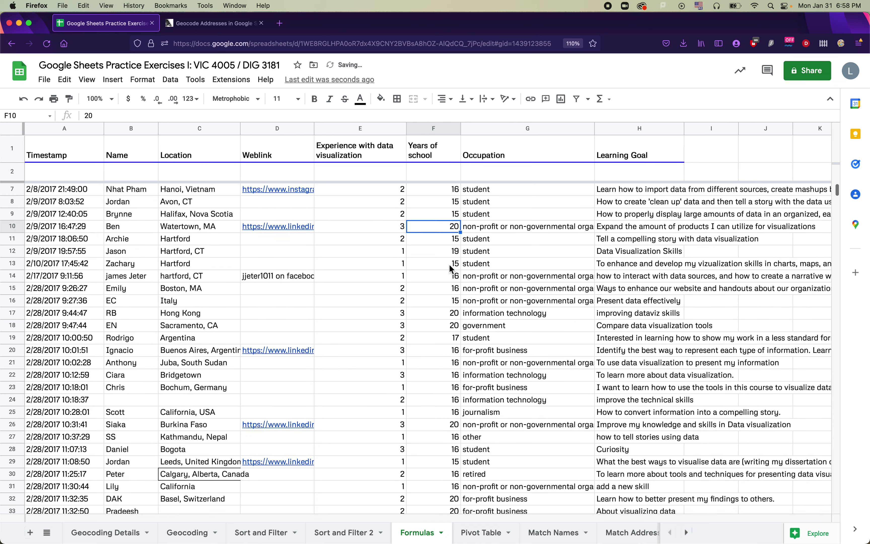
{"action": "scroll", "coordinate": [451, 269], "scroll_direction": "up", "scroll_amount": 10}
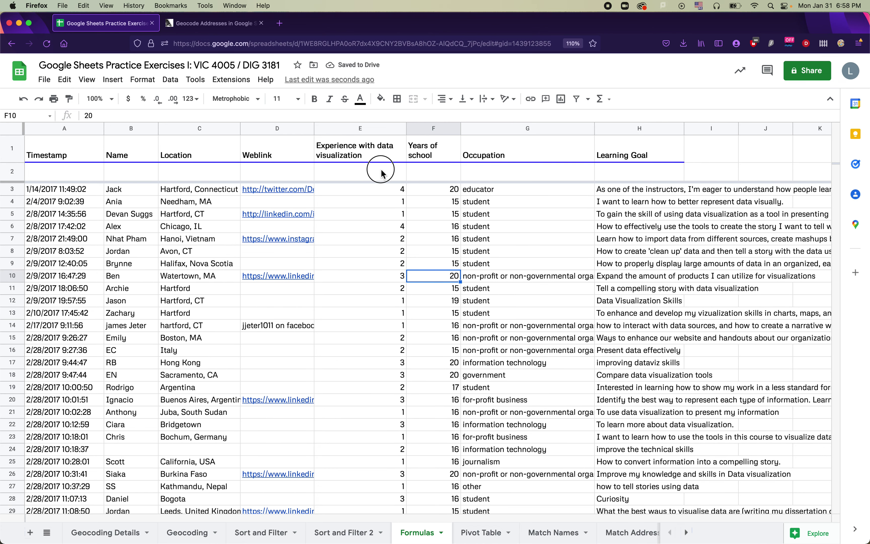
Step: Enter the suggested formula =AVERAGE(E3:E3387) in E2 under Experience with data visualization, and clear it again
{"action": "left_click", "coordinate": [383, 173]}
{"action": "left_click", "coordinate": [448, 177]}
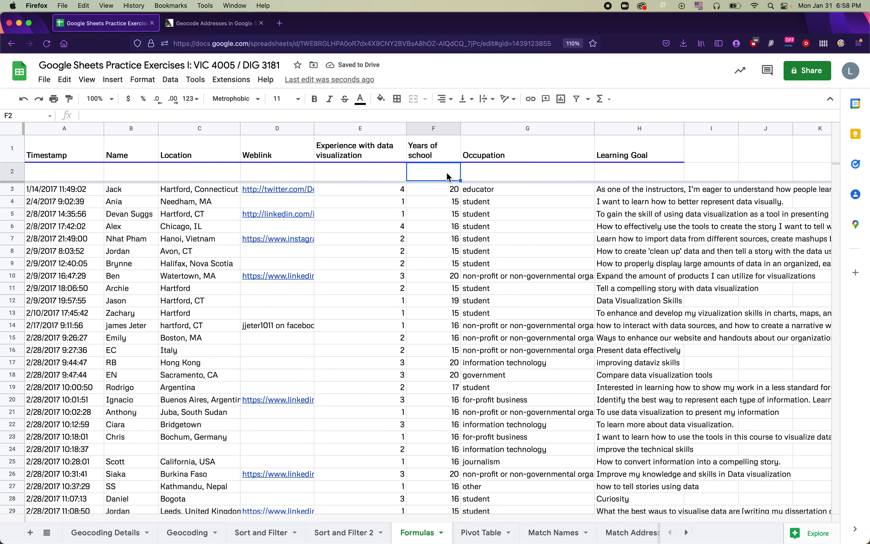
{"action": "left_click", "coordinate": [384, 178]}
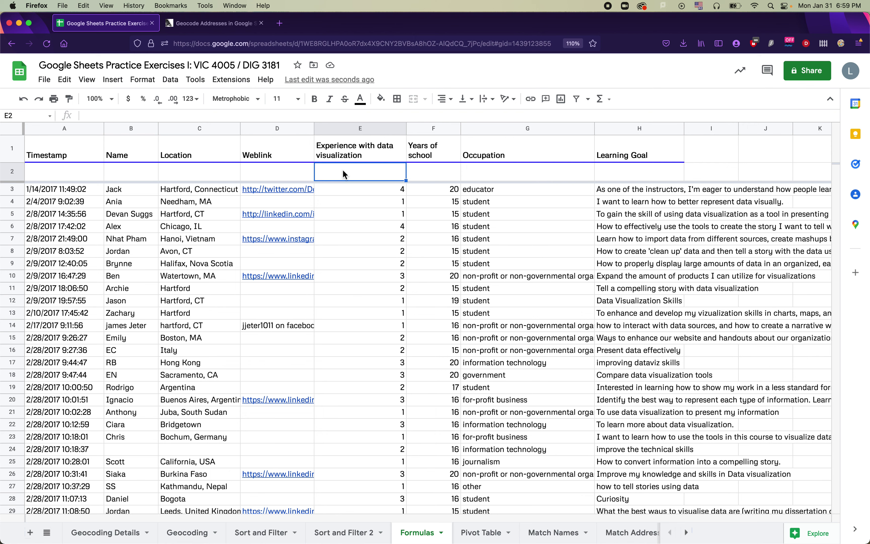
{"action": "type", "text": "="}
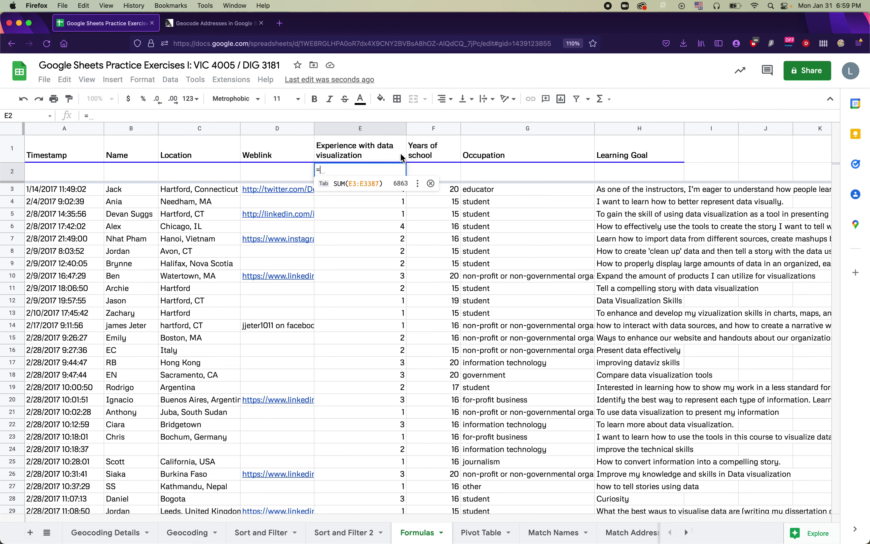
{"action": "type", "text": "AVERAGE"}
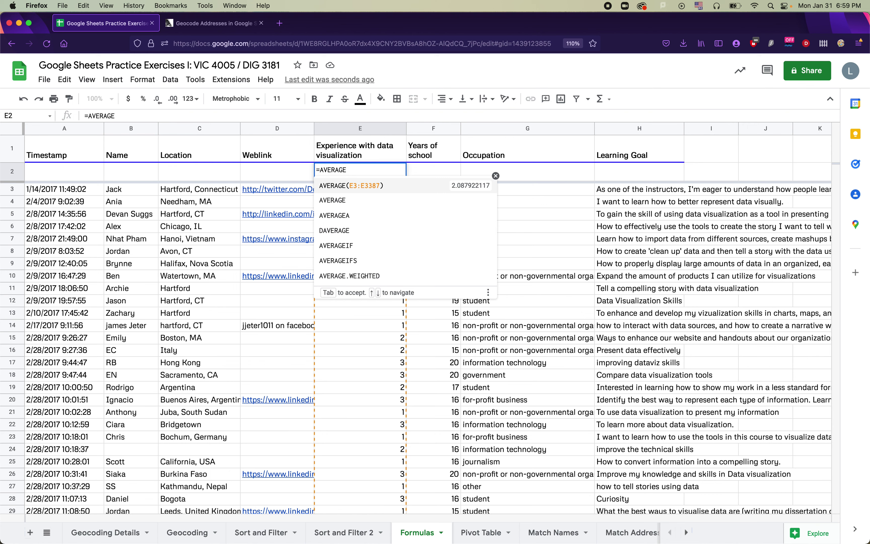
{"action": "type", "text": "("}
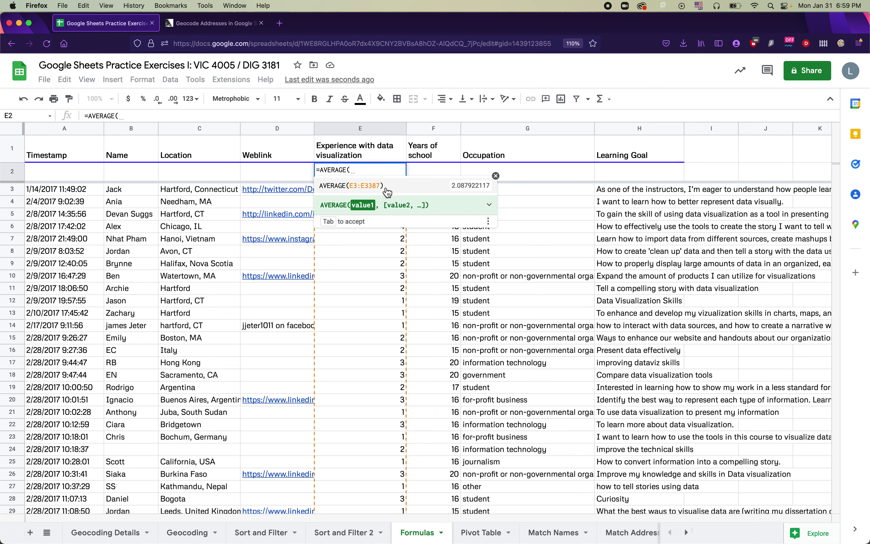
{"action": "left_click", "coordinate": [379, 193]}
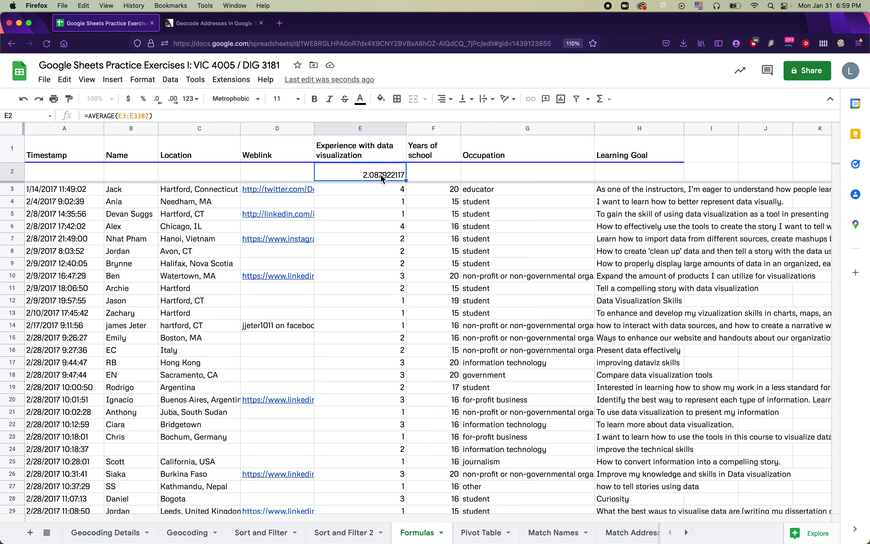
{"action": "key", "text": "Delete"}
Step: Average the whole Experience with data visualization column from row 3 down by entering =AVERAGE(E3:E) in E2
{"action": "type", "text": "=AVERAGE"}
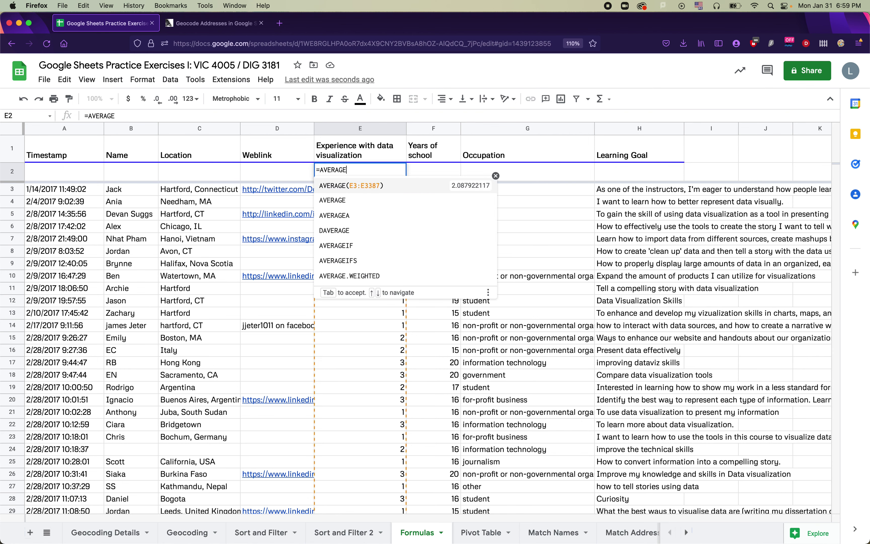
{"action": "type", "text": "(E3"}
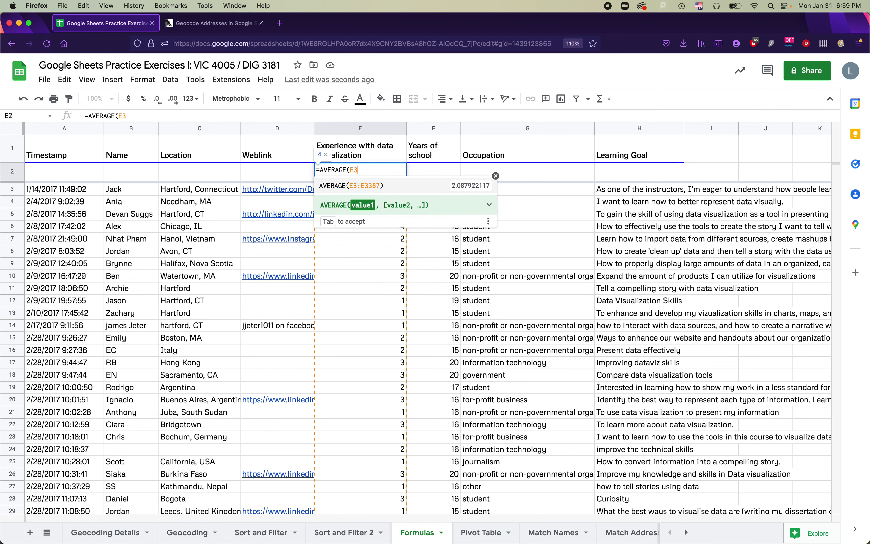
{"action": "type", "text": ":"}
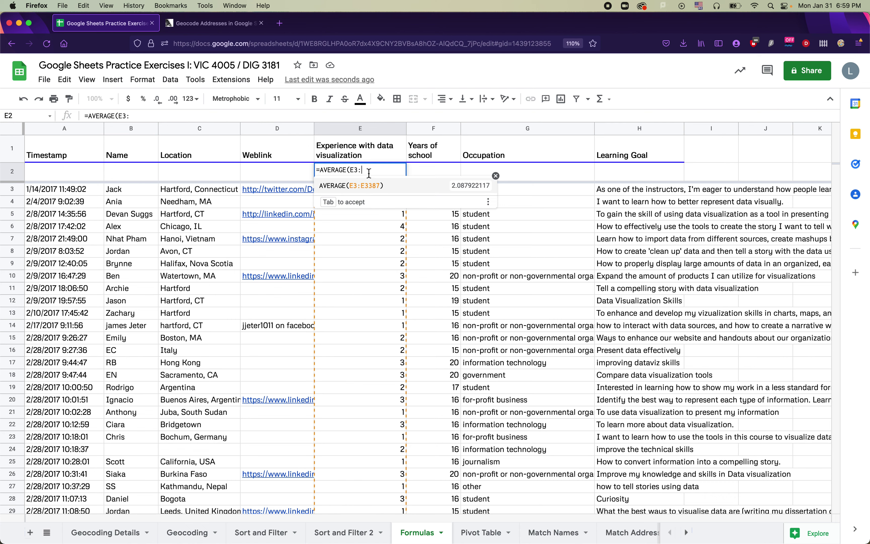
{"action": "type", "text": "E"}
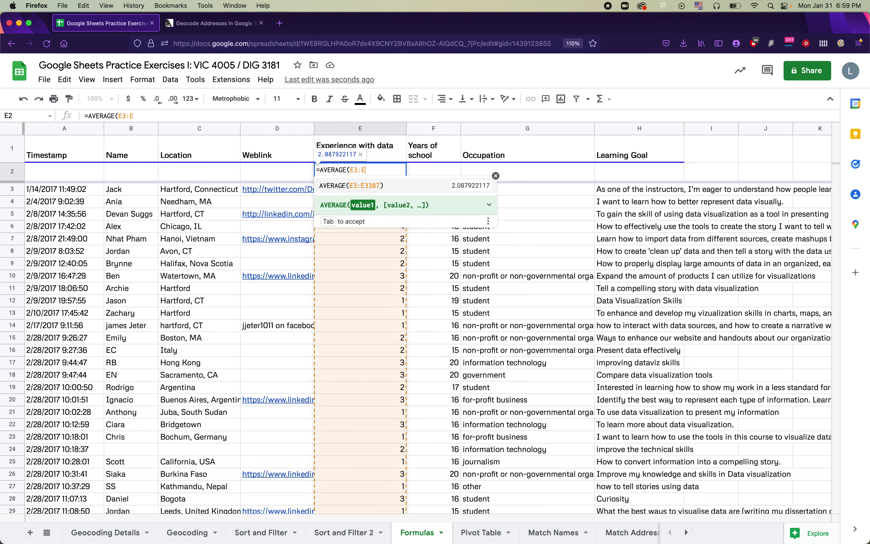
{"action": "type", "text": ")"}
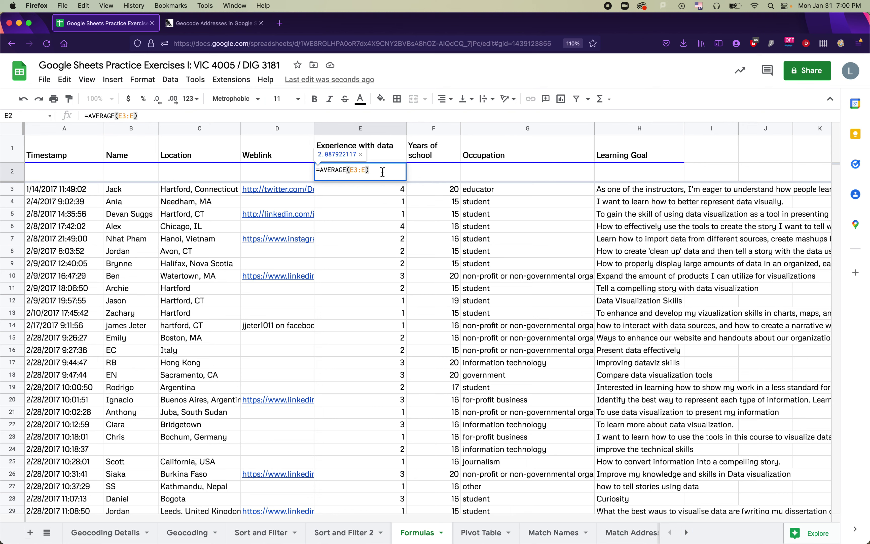
{"action": "key", "text": "Return"}
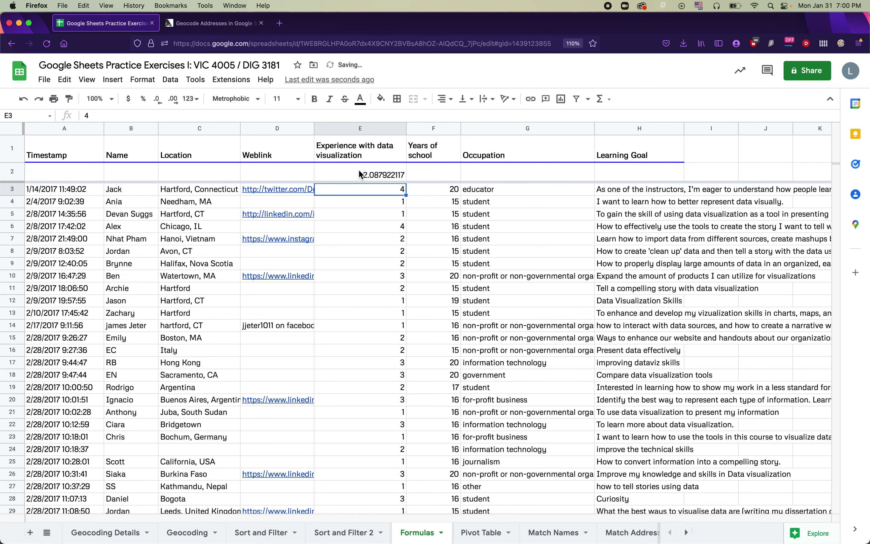
{"action": "left_click", "coordinate": [381, 171]}
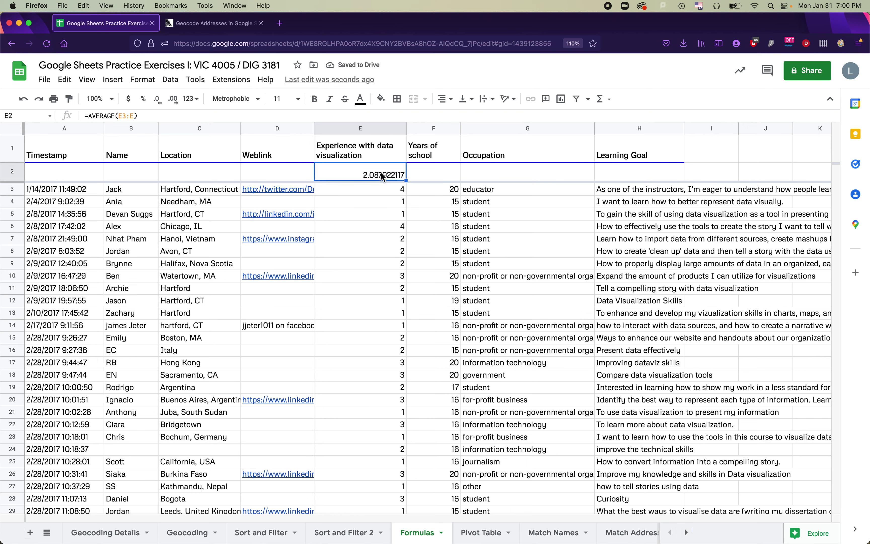
{"action": "left_click", "coordinate": [444, 178]}
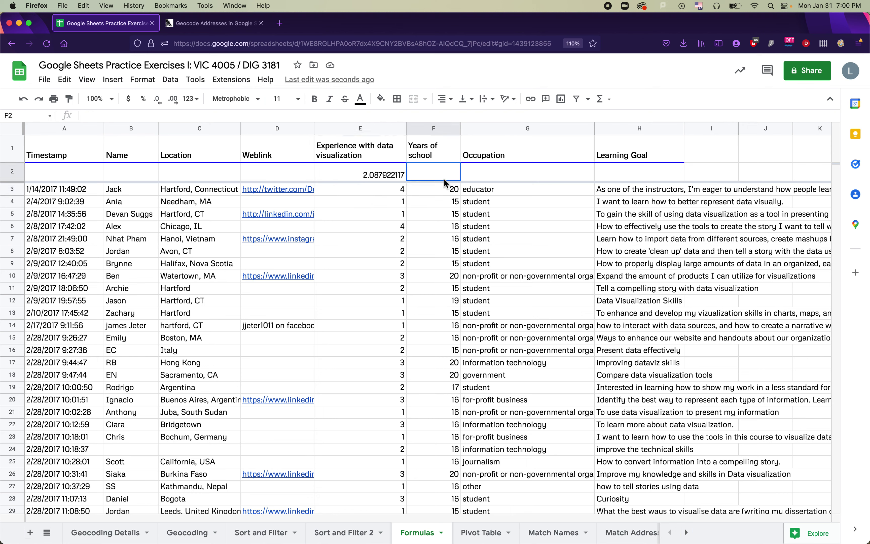
{"action": "left_click", "coordinate": [377, 180]}
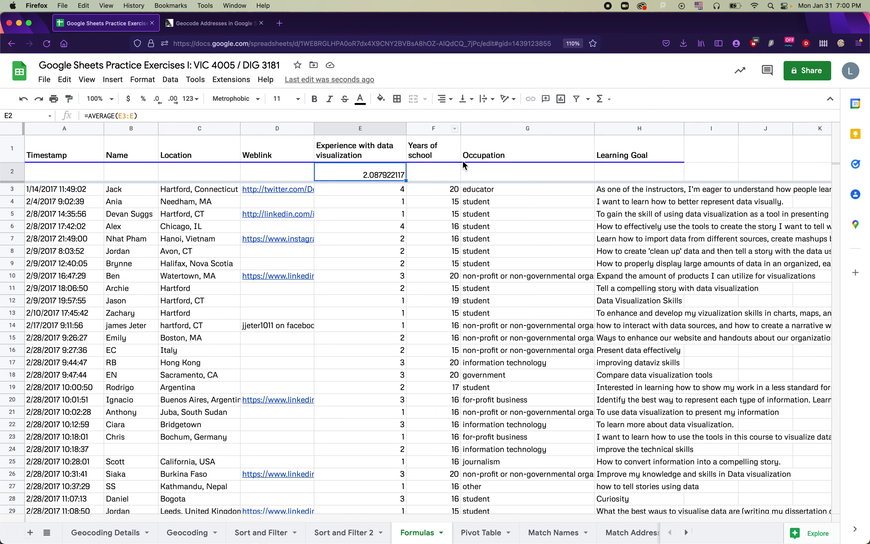
{"action": "left_click", "coordinate": [429, 177]}
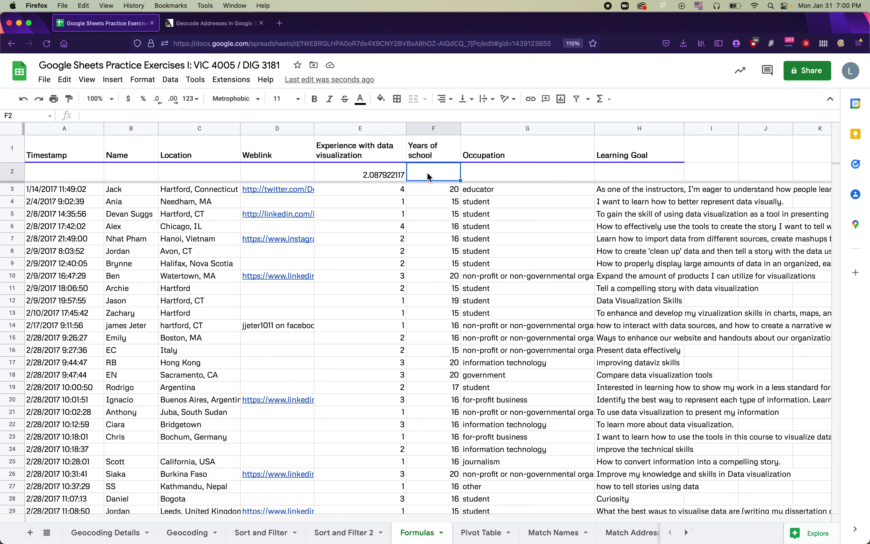
{"action": "type", "text": "=AV"}
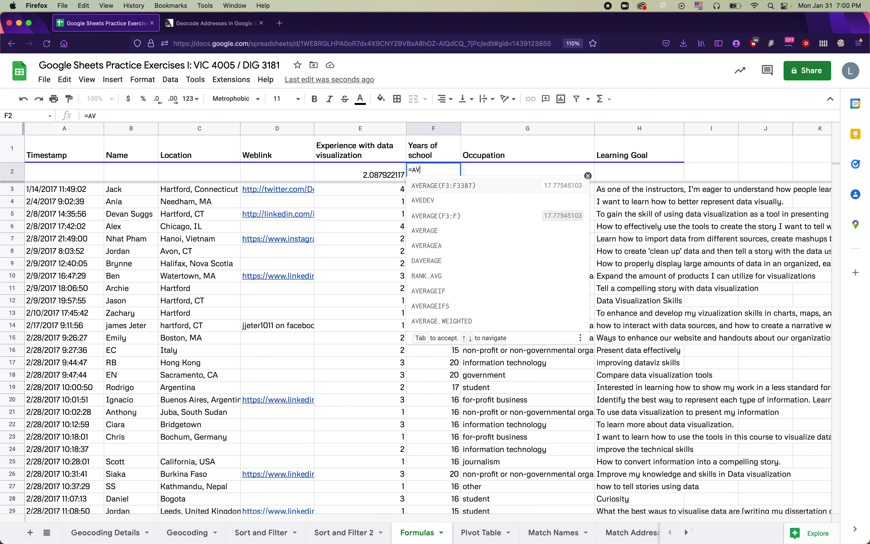
{"action": "type", "text": "ERAGE("}
{"action": "key", "text": "BackSpace"}
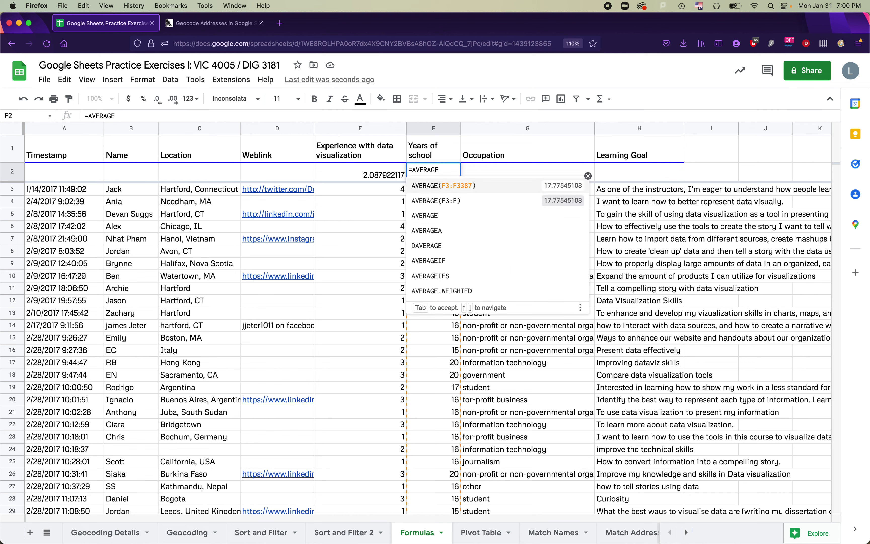
{"action": "type", "text": "("}
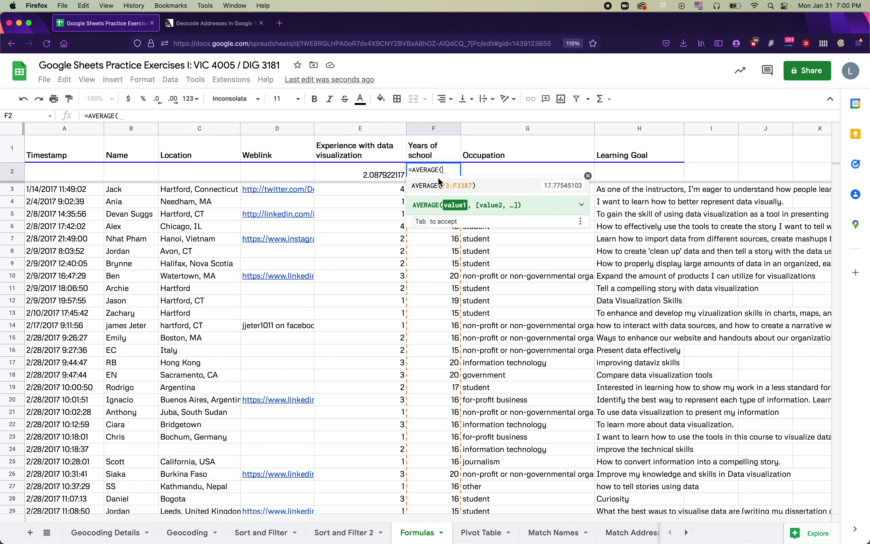
{"action": "key", "text": "BackSpace"}
{"action": "key", "text": "BackSpace"}
{"action": "key", "text": "BackSpace"}
{"action": "key", "text": "BackSpace"}
{"action": "key", "text": "BackSpace"}
{"action": "key", "text": "BackSpace"}
{"action": "key", "text": "BackSpace"}
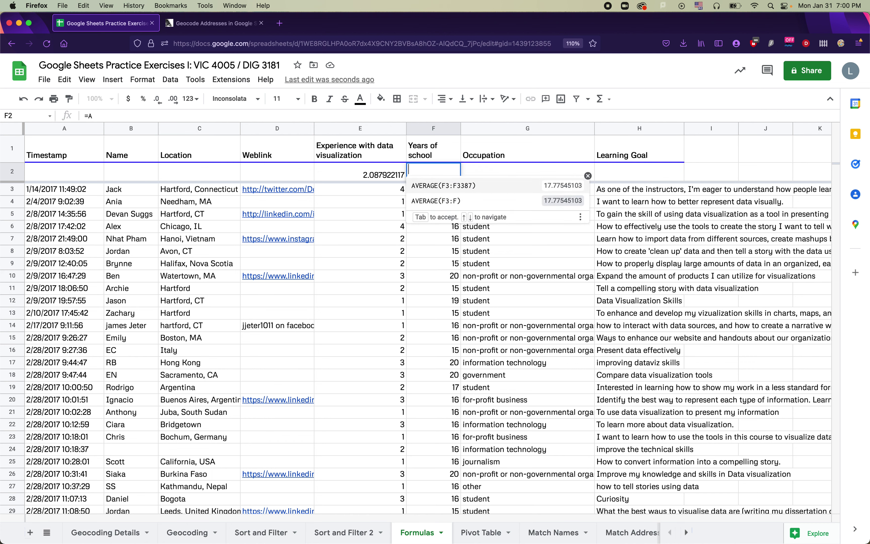
{"action": "key", "text": "Escape"}
Step: Fill the average formula from E2 into F2 under Years of school, and check the formulas in both cells
{"action": "left_click", "coordinate": [384, 181]}
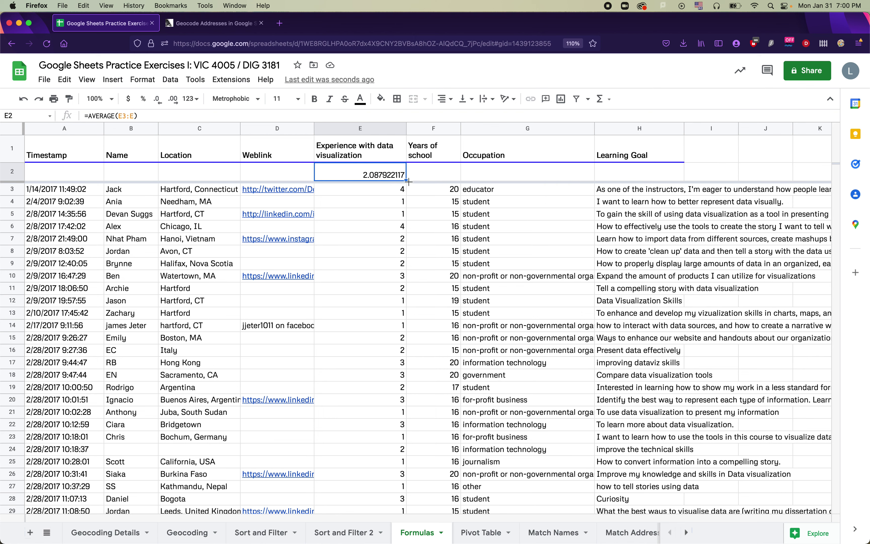
{"action": "left_click_drag", "start_coordinate": [408, 182], "coordinate": [456, 178]}
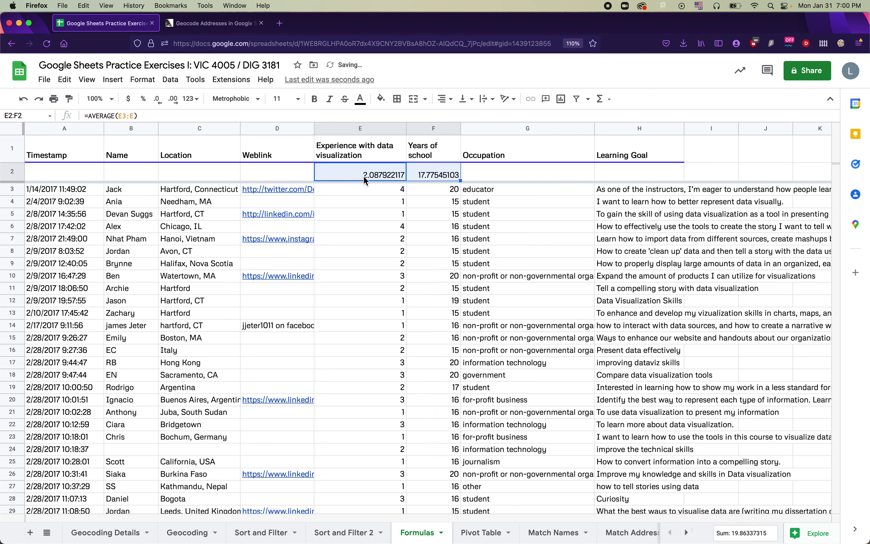
{"action": "left_click", "coordinate": [435, 180]}
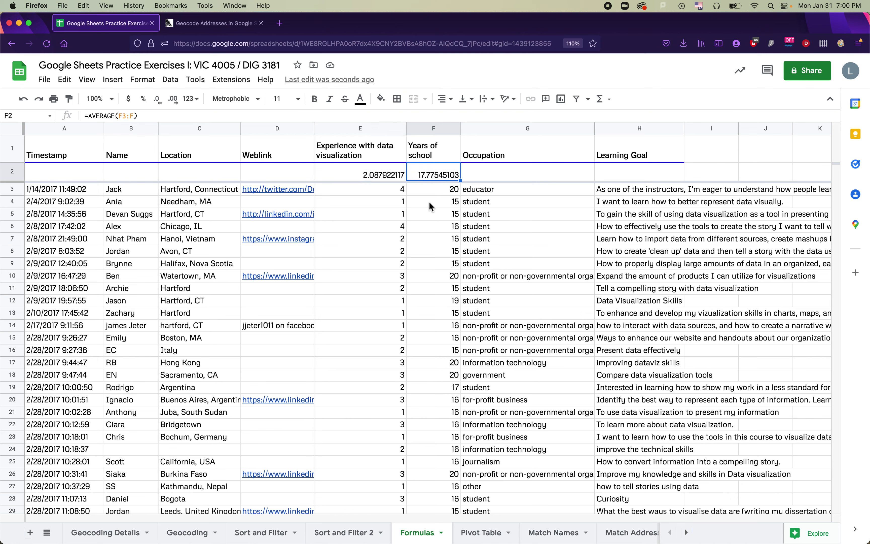
{"action": "left_click", "coordinate": [372, 178]}
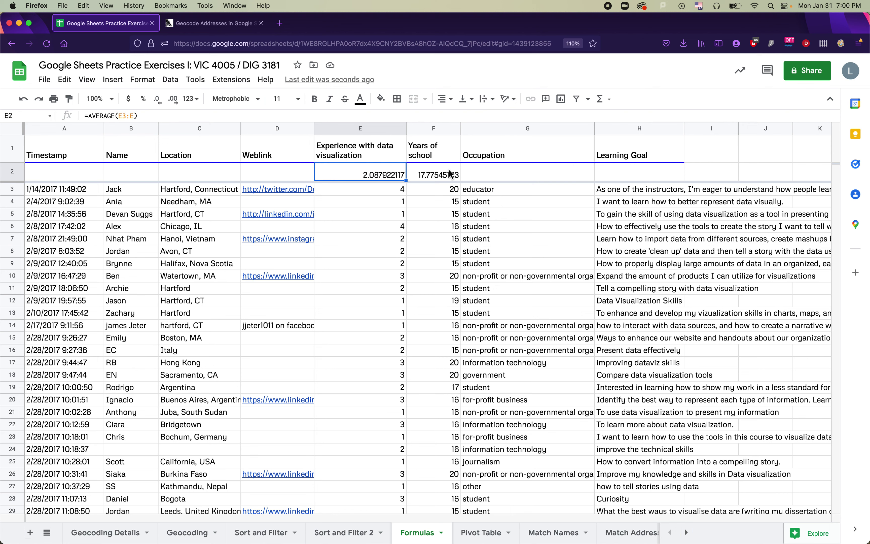
Step: Try to extend the average formula from F2 into G2 under Occupation, and clear the formula from G2 again
{"action": "left_click", "coordinate": [534, 179]}
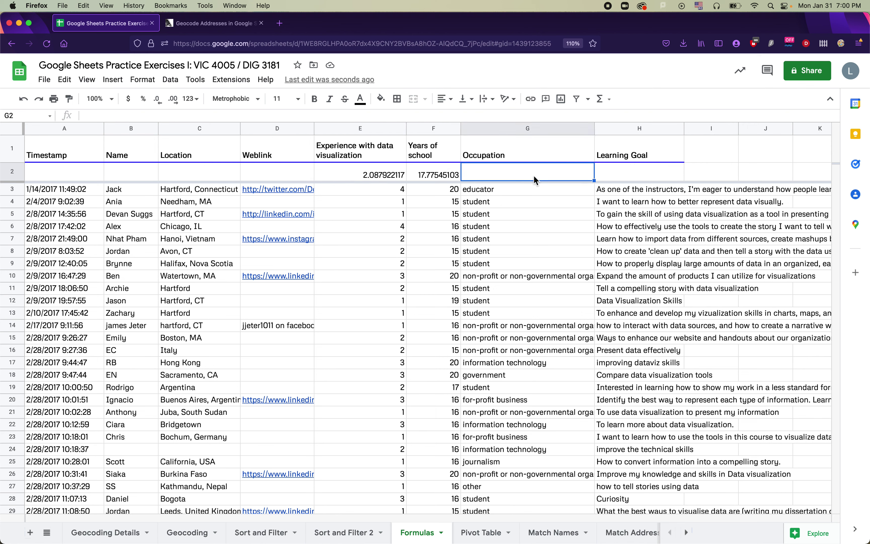
{"action": "left_click", "coordinate": [448, 180]}
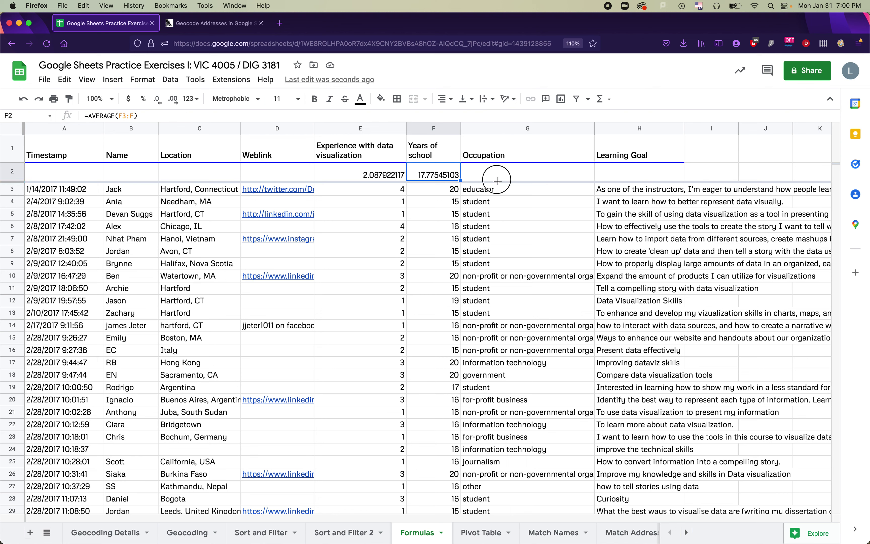
{"action": "left_click_drag", "start_coordinate": [497, 180], "coordinate": [575, 180]}
{"action": "left_click", "coordinate": [585, 180]}
{"action": "mouse_move", "coordinate": [587, 183]}
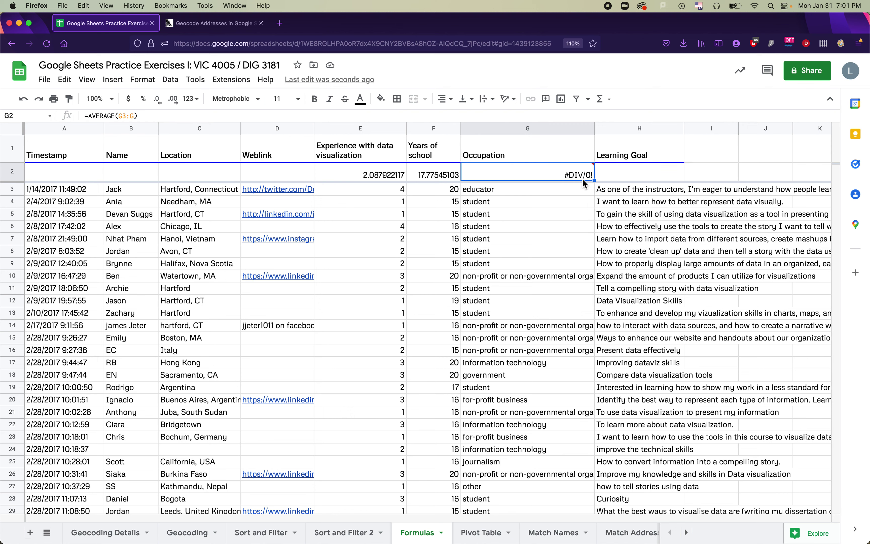
{"action": "left_click", "coordinate": [280, 114]}
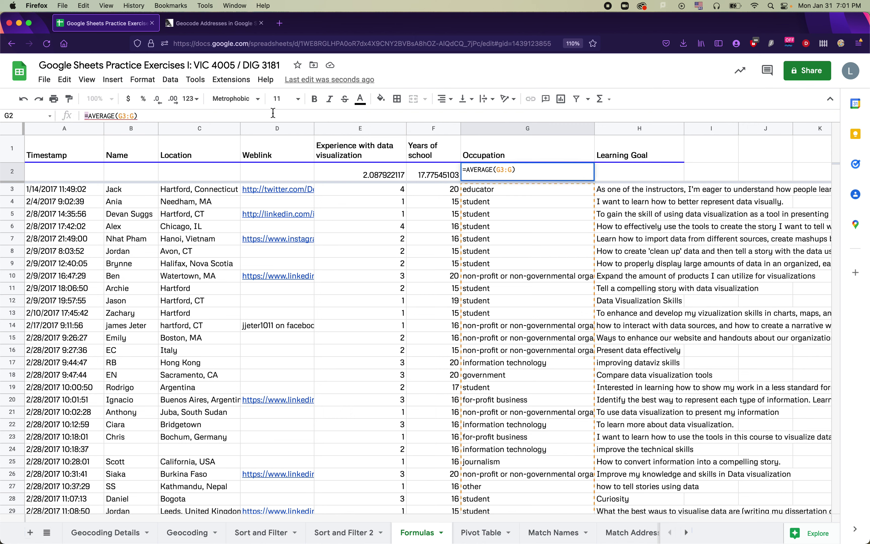
{"action": "key", "text": "Home"}
{"action": "key", "text": "Delete"}
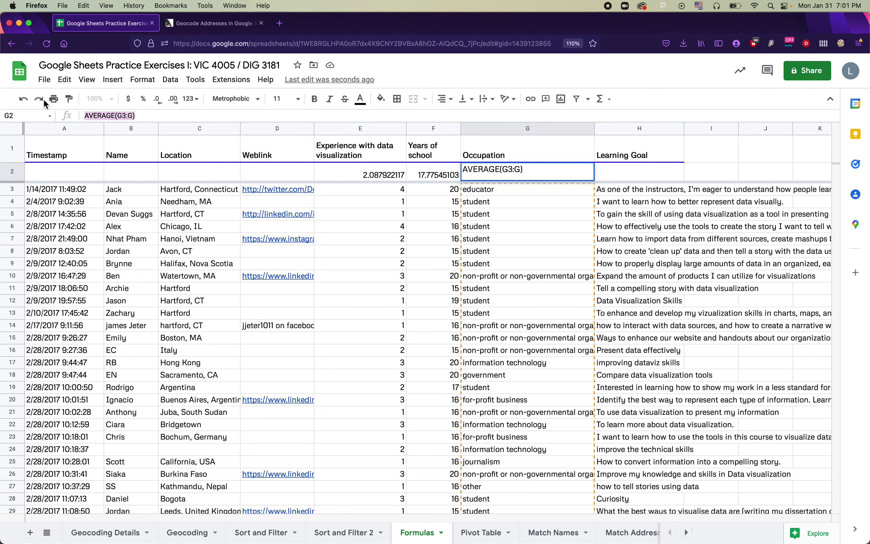
{"action": "left_click", "coordinate": [23, 99]}
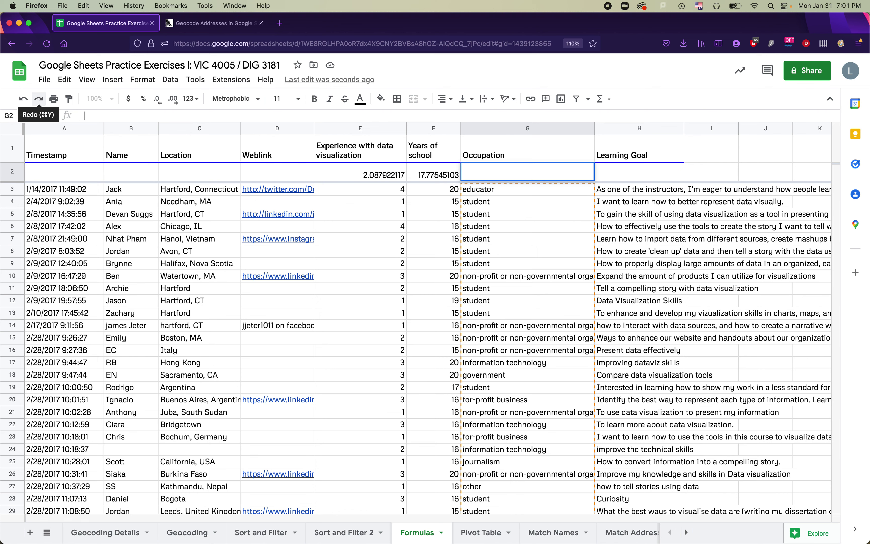
Step: Count the educators in the Occupation column by entering =COUNTIF(G3:G, "=educator") in G2
{"action": "type", "text": "="}
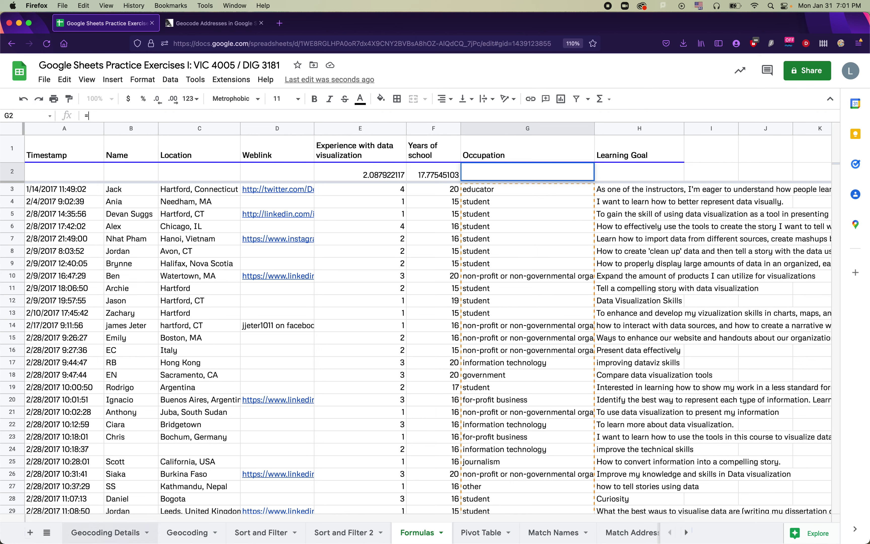
{"action": "type", "text": "COUNTIF("}
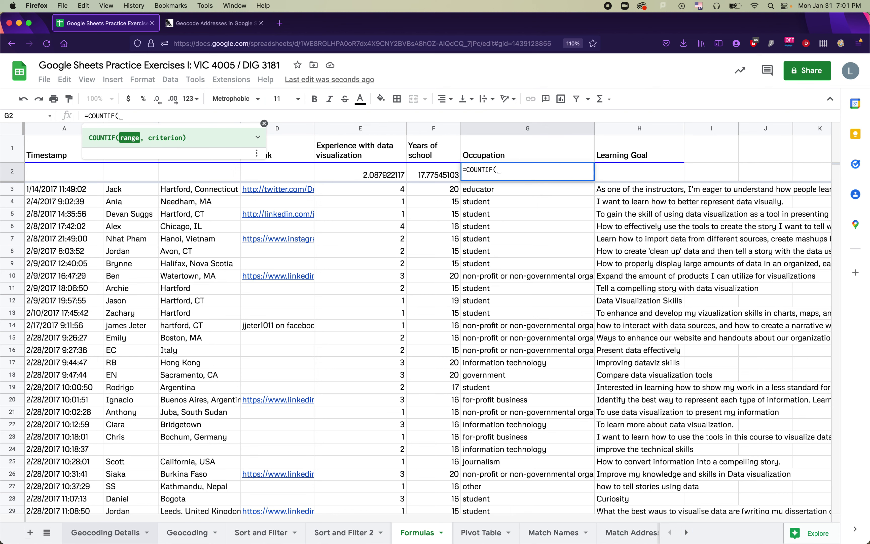
{"action": "type", "text": "G3:"}
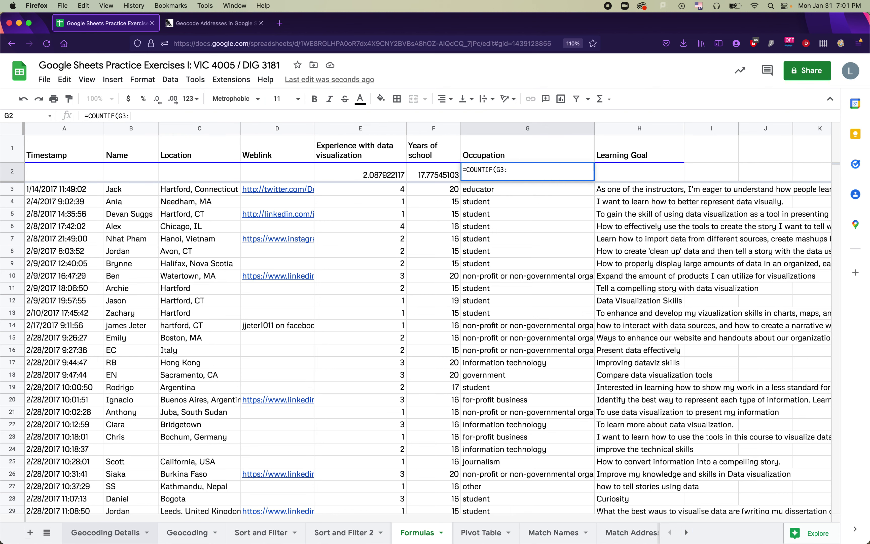
{"action": "type", "text": "G"}
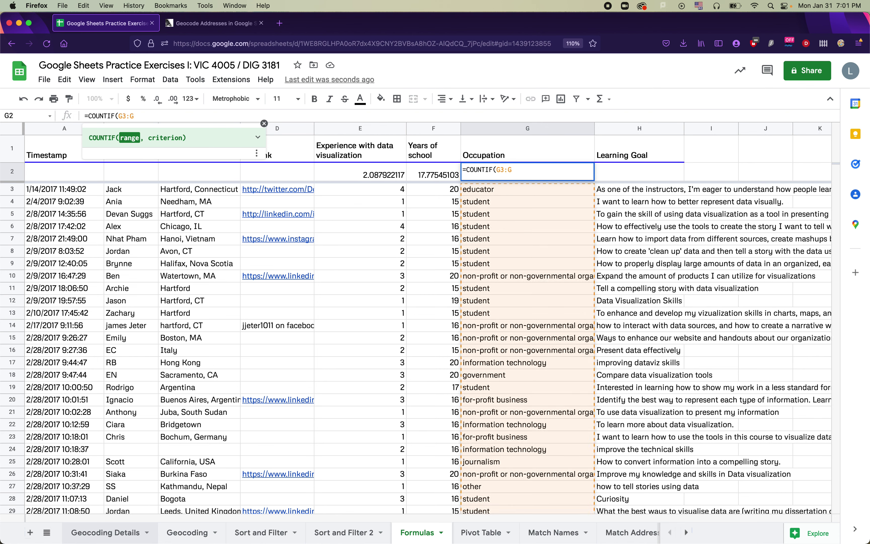
{"action": "type", "text": ", "}
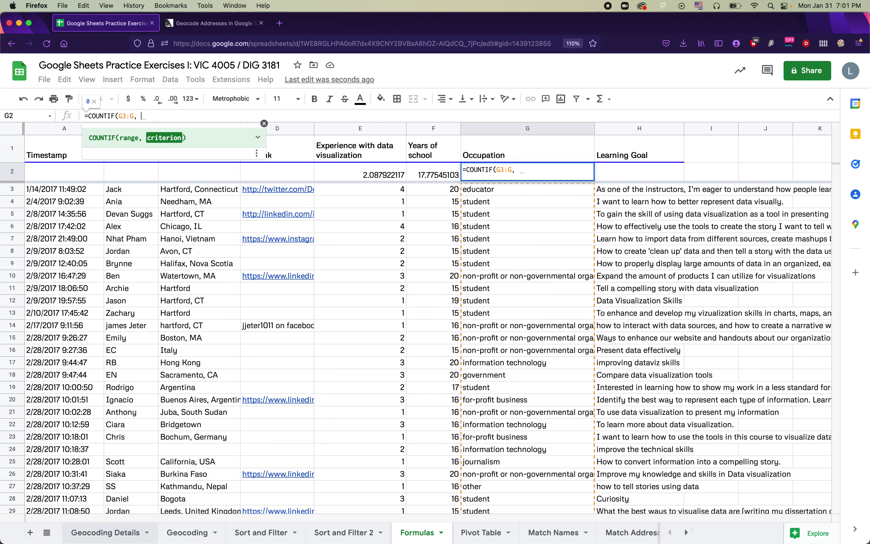
{"action": "type", "text": "\"\""}
{"action": "key", "text": "Left"}
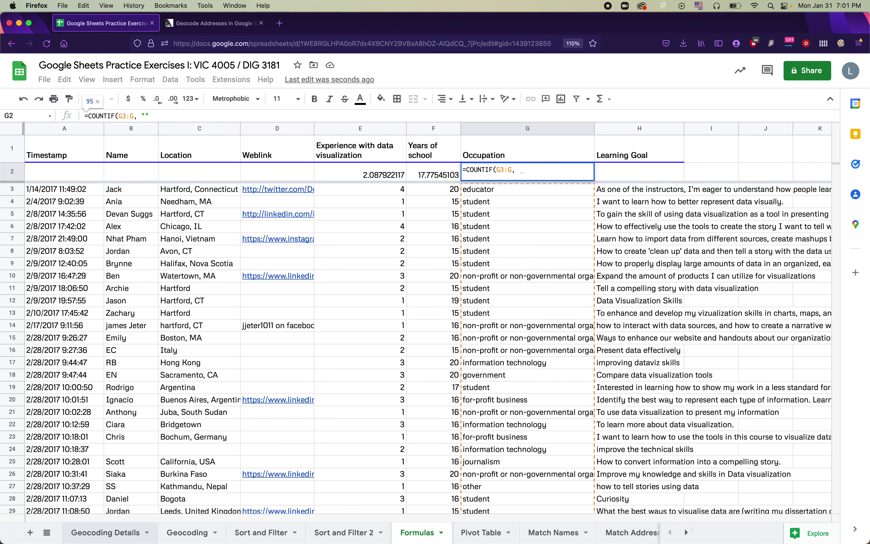
{"action": "type", "text": "="}
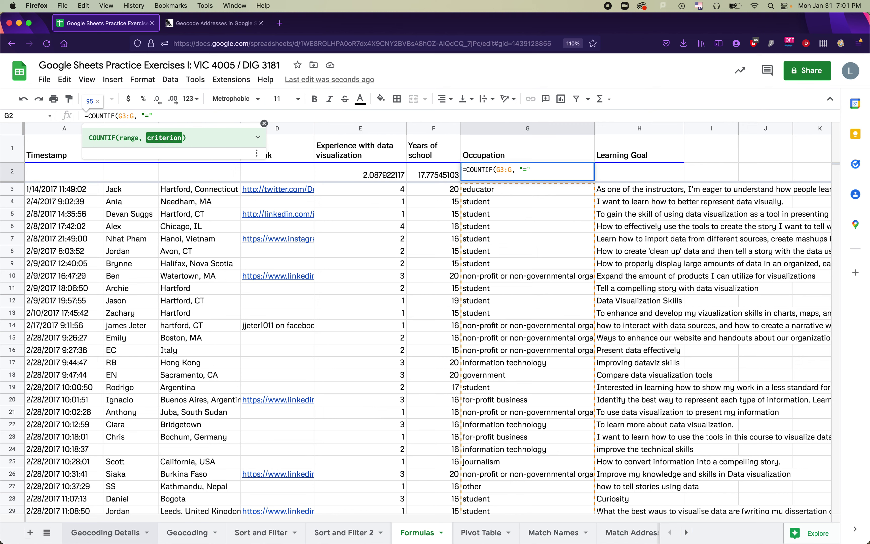
{"action": "type", "text": "educator\")"}
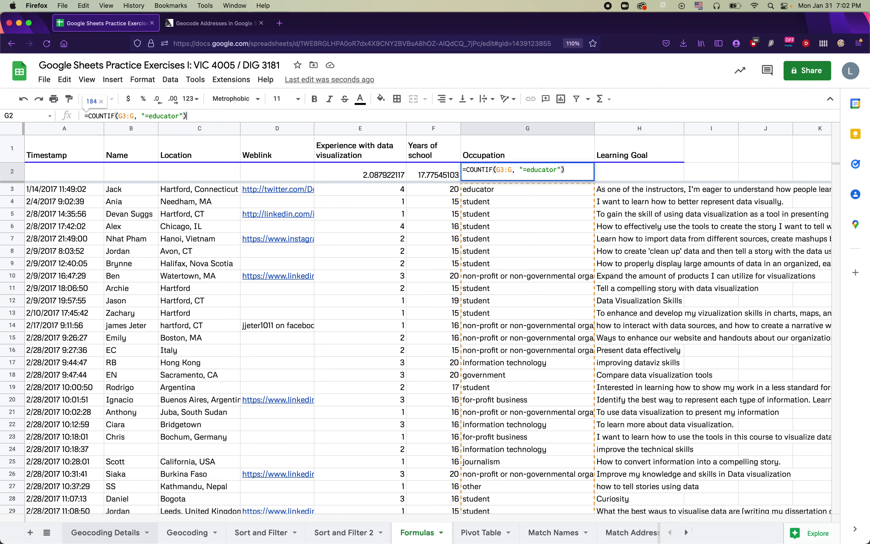
{"action": "key", "text": "Return"}
{"action": "left_click", "coordinate": [580, 176]}
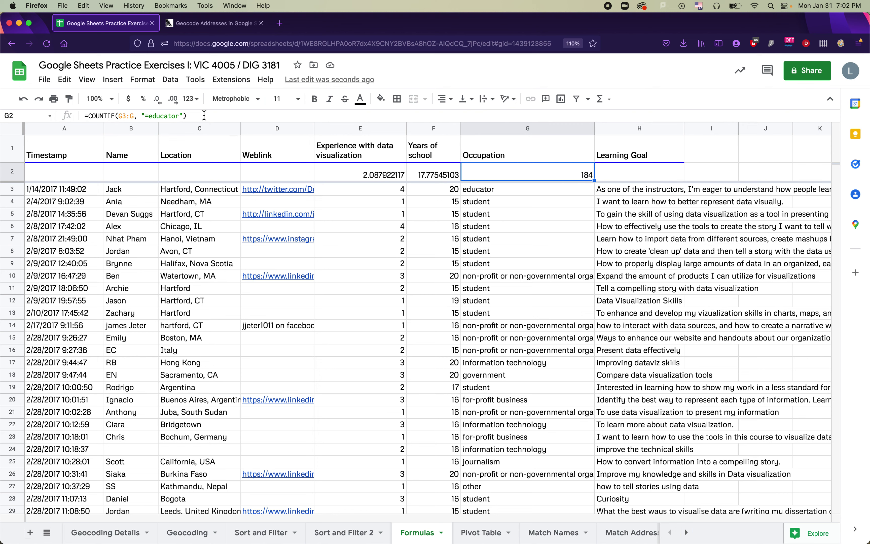
Step: Replace the count in G2 with =COUNTIFS(G3:G, "=educator", E3:E, ">2") to count educators with experience above 2
{"action": "left_click_drag", "start_coordinate": [201, 115], "coordinate": [116, 118]}
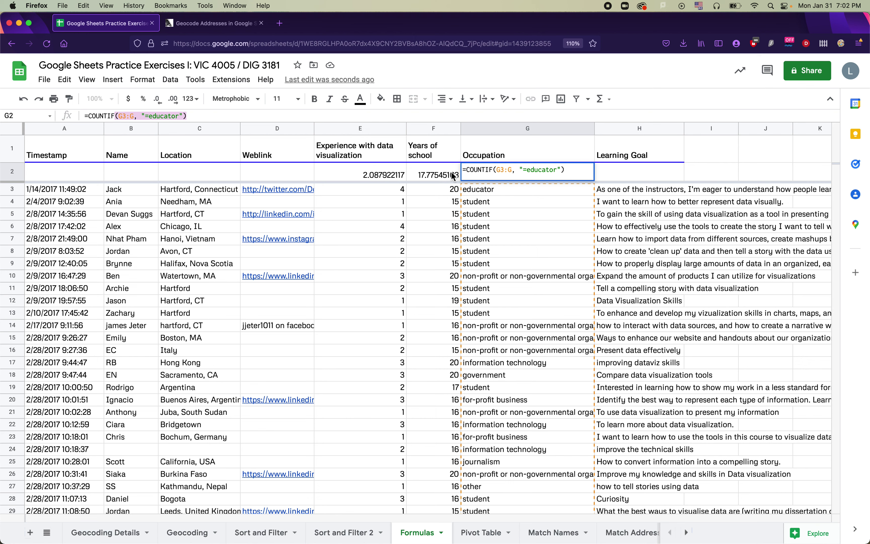
{"action": "key", "text": "BackSpace"}
{"action": "type", "text": "S"}
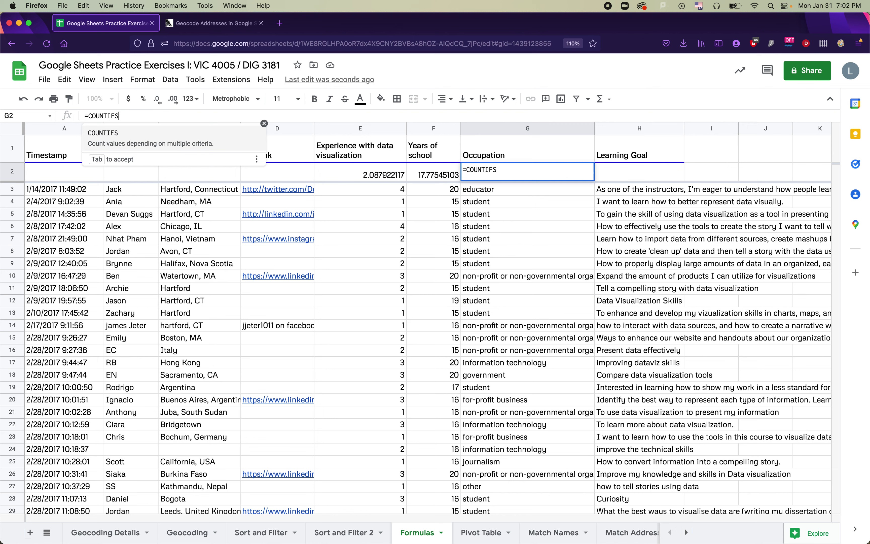
{"action": "type", "text": "("}
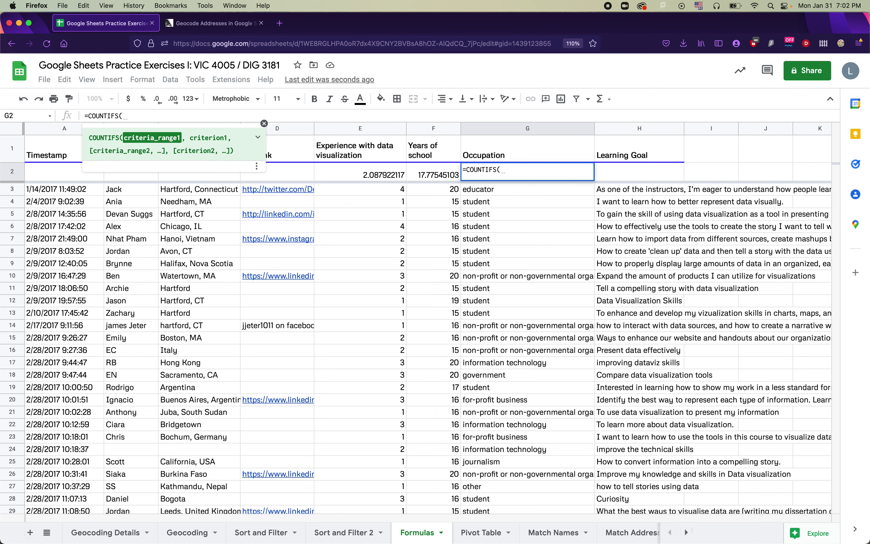
{"action": "type", "text": "G3:G"}
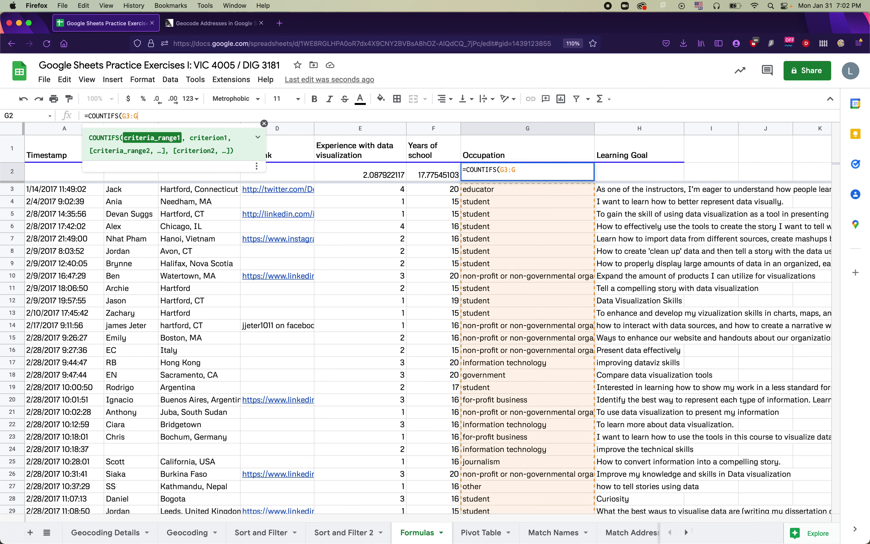
{"action": "type", "text": ", \""}
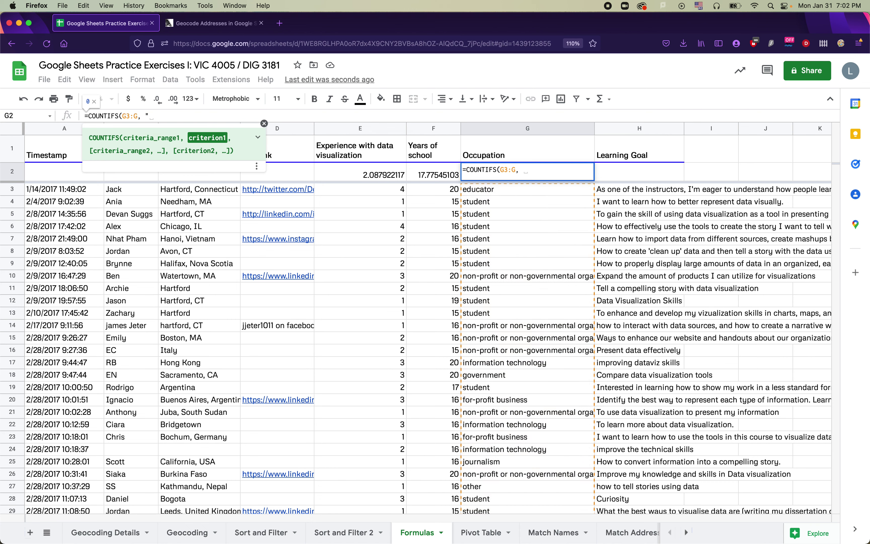
{"action": "type", "text": "=ed"}
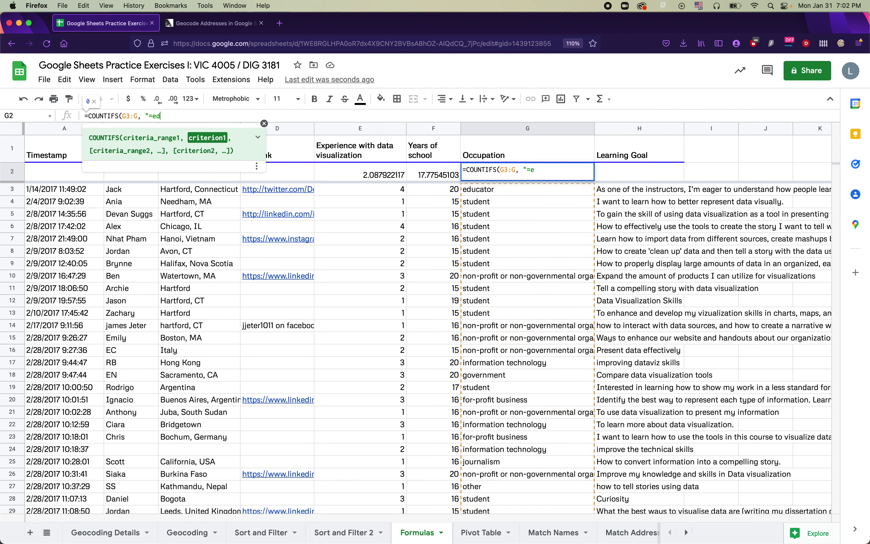
{"action": "type", "text": "ucator\","}
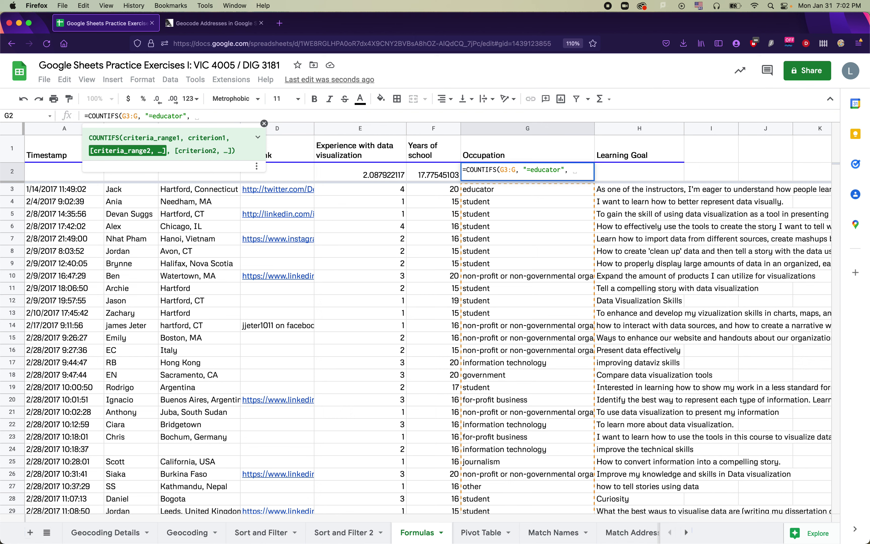
{"action": "type", "text": "E3"}
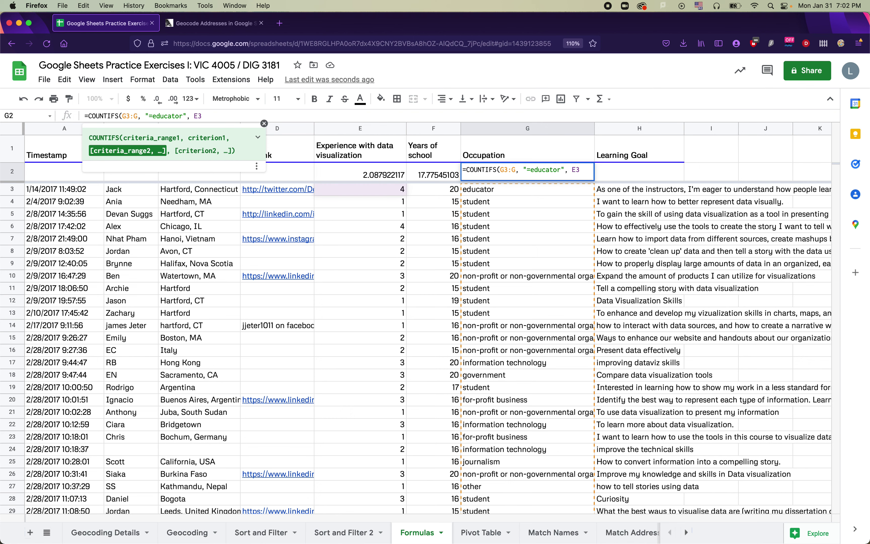
{"action": "type", "text": ":E"}
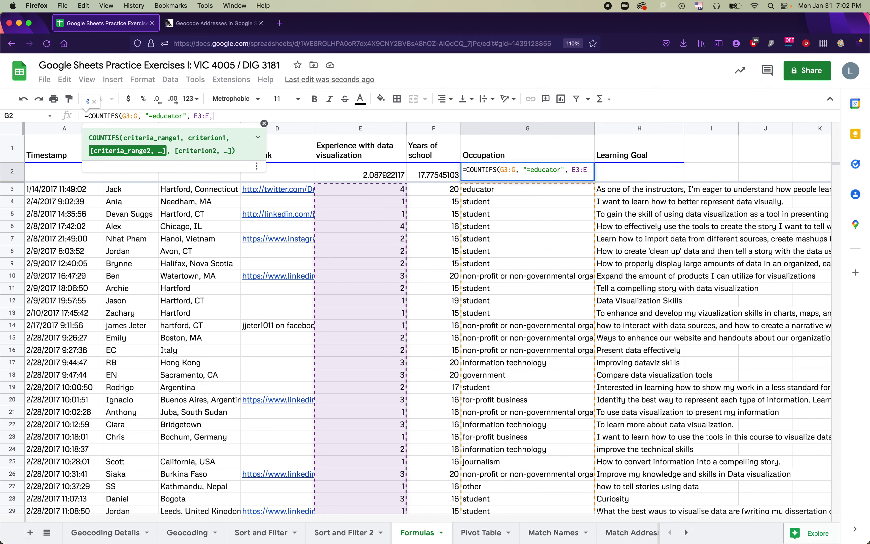
{"action": "type", "text": ", "}
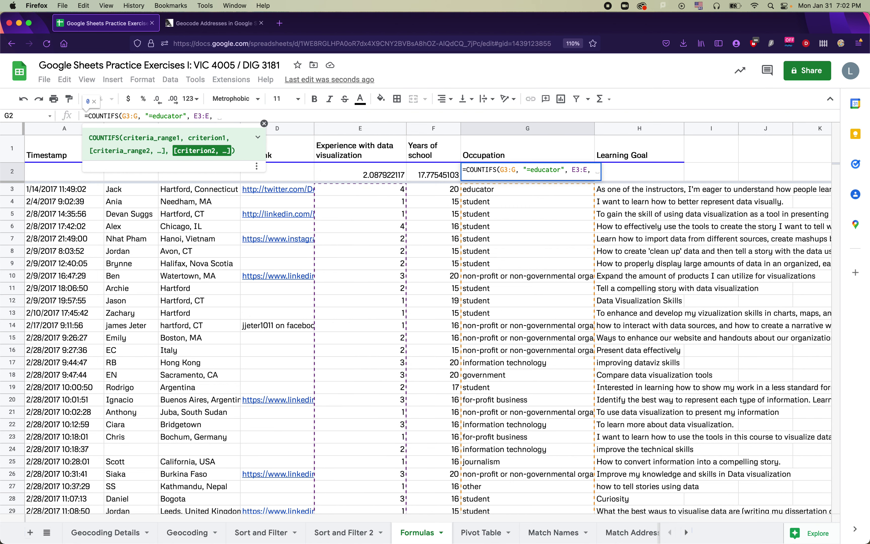
{"action": "type", "text": "\">2\""}
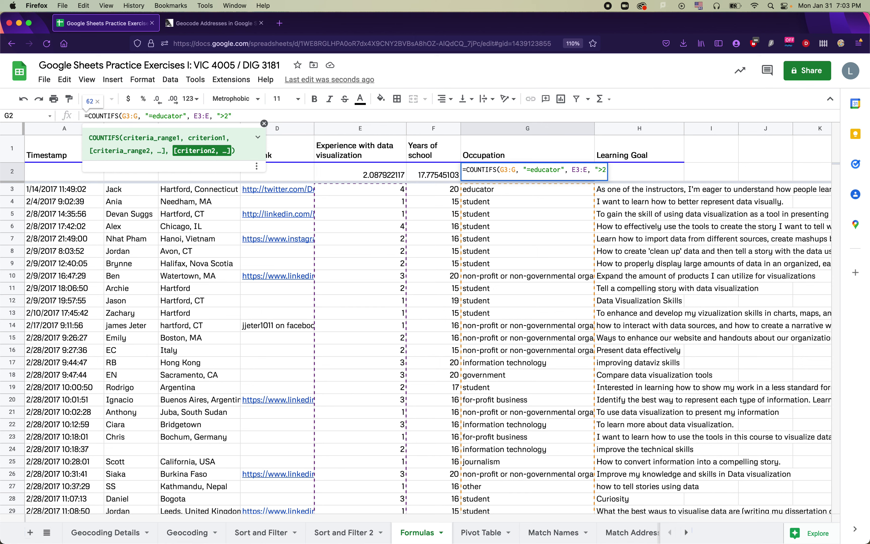
{"action": "type", "text": ")"}
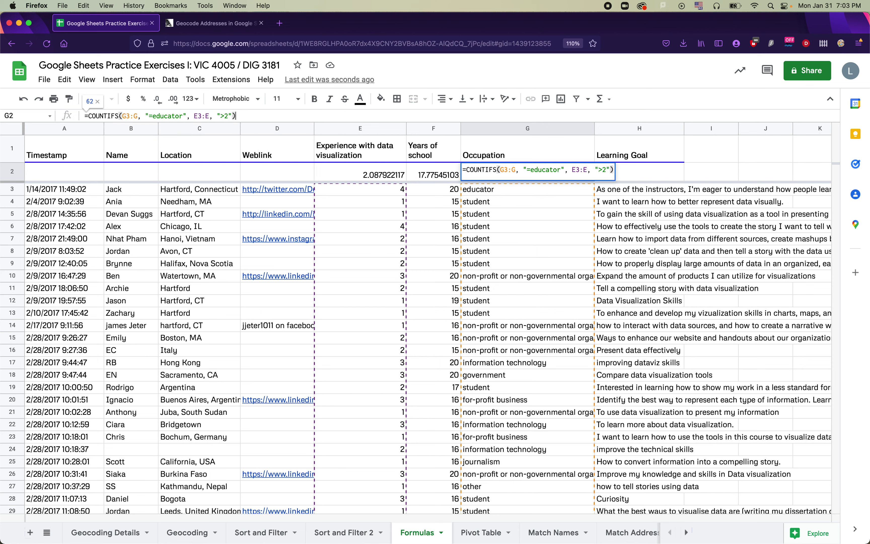
{"action": "key", "text": "Return"}
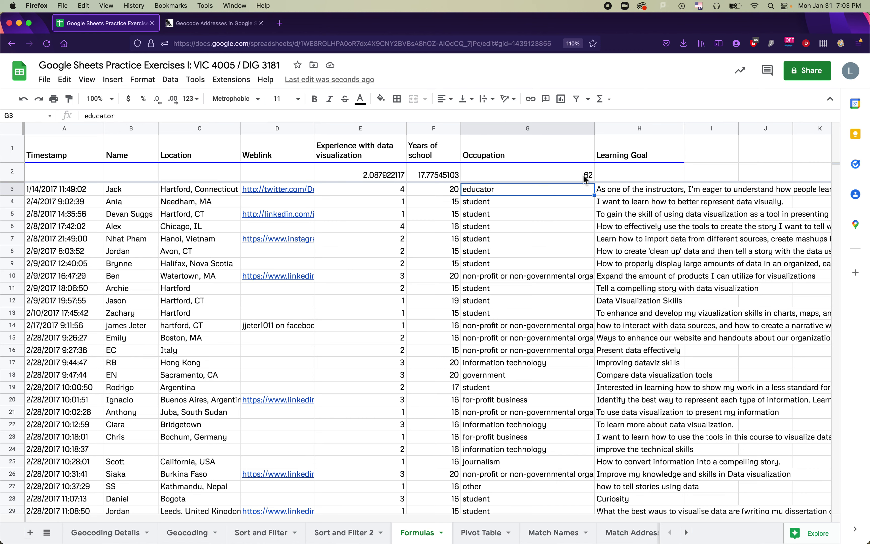
Step: Copy the three formula cells E2:G2 and select the empty cell M2 as the destination
{"action": "scroll", "coordinate": [524, 233], "scroll_direction": "down", "scroll_amount": 3}
{"action": "scroll", "coordinate": [525, 234], "scroll_direction": "up", "scroll_amount": 3}
{"action": "left_click_drag", "start_coordinate": [335, 171], "coordinate": [524, 175]}
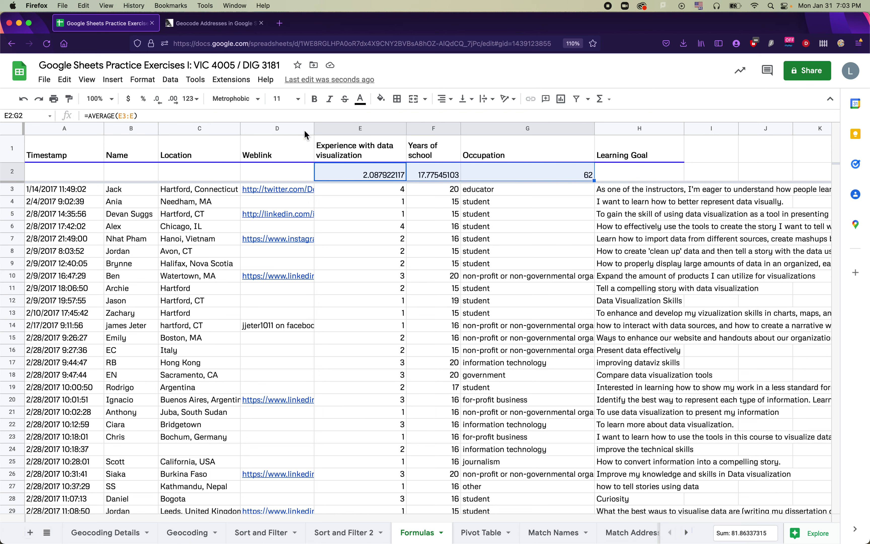
{"action": "left_click", "coordinate": [63, 81]}
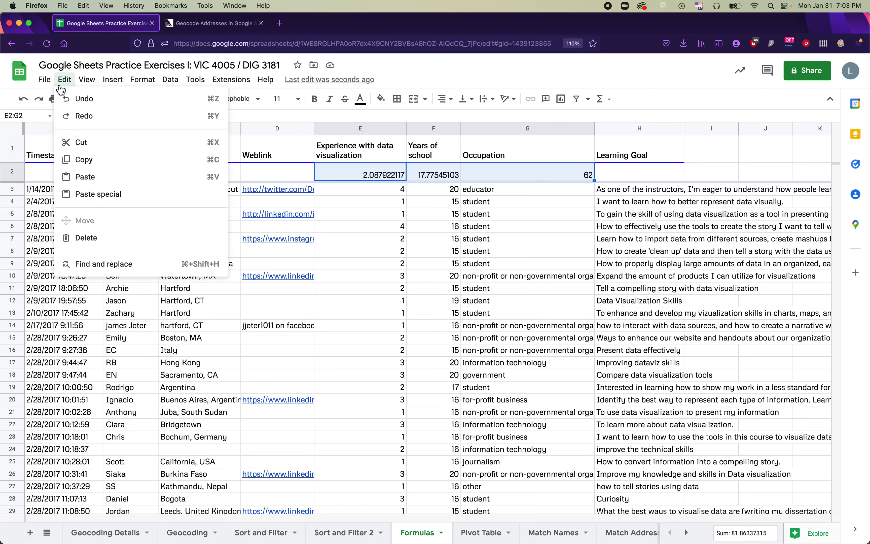
{"action": "left_click", "coordinate": [82, 159]}
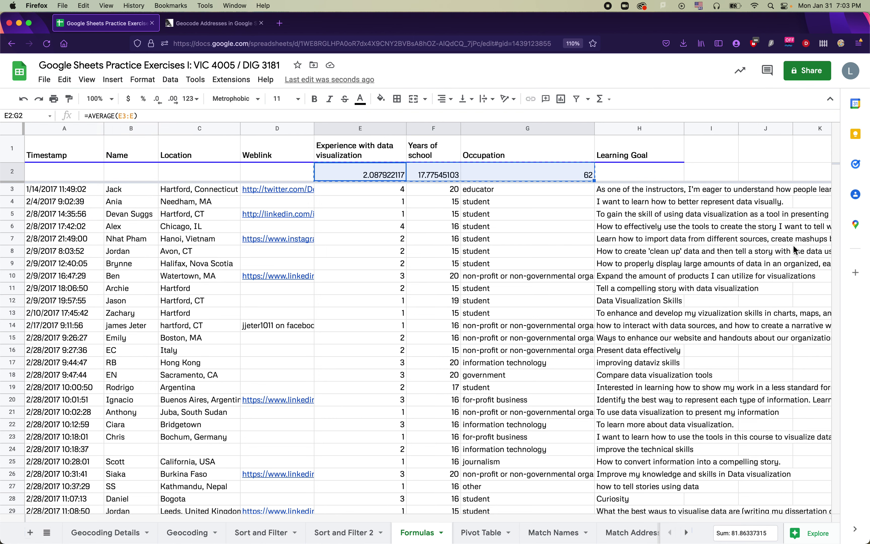
{"action": "scroll", "coordinate": [796, 250], "scroll_direction": "right", "scroll_amount": 5}
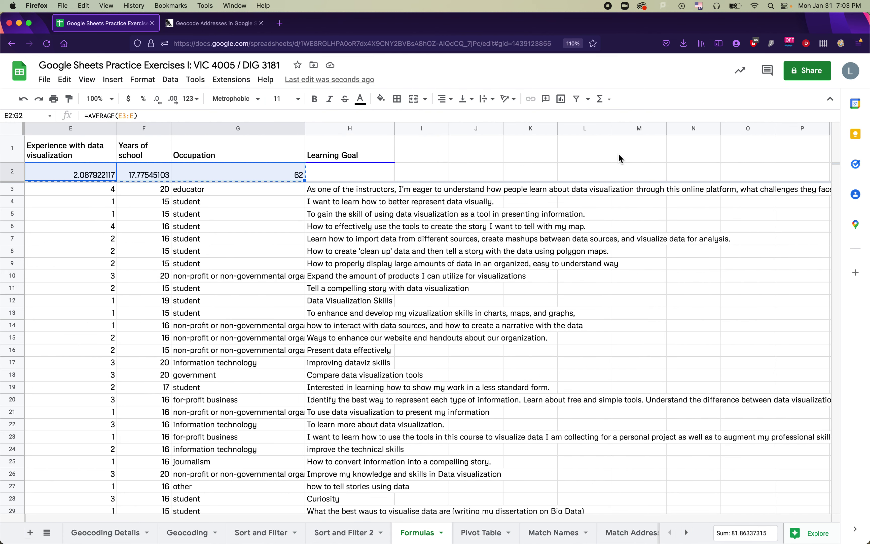
{"action": "left_click", "coordinate": [649, 179]}
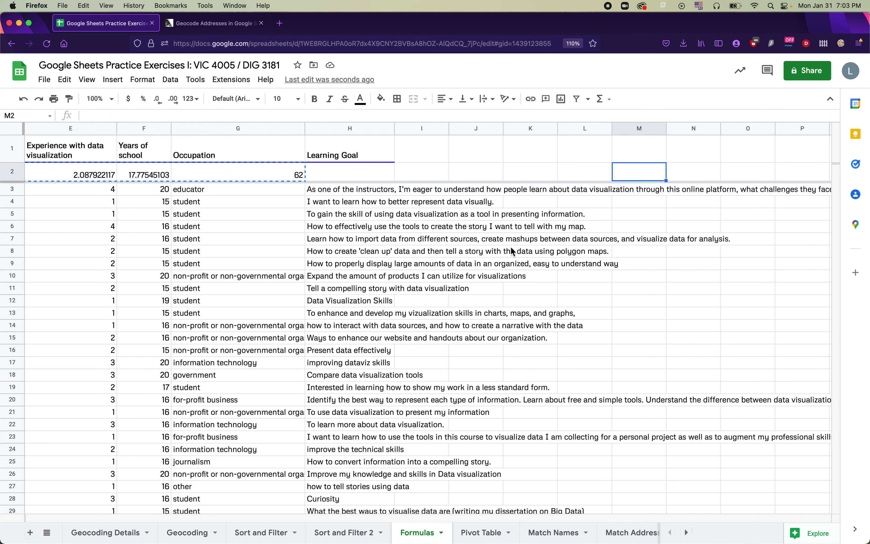
Step: Try a plain paste of the copied formulas into M2:O2, and undo it
{"action": "key", "text": "super+v"}
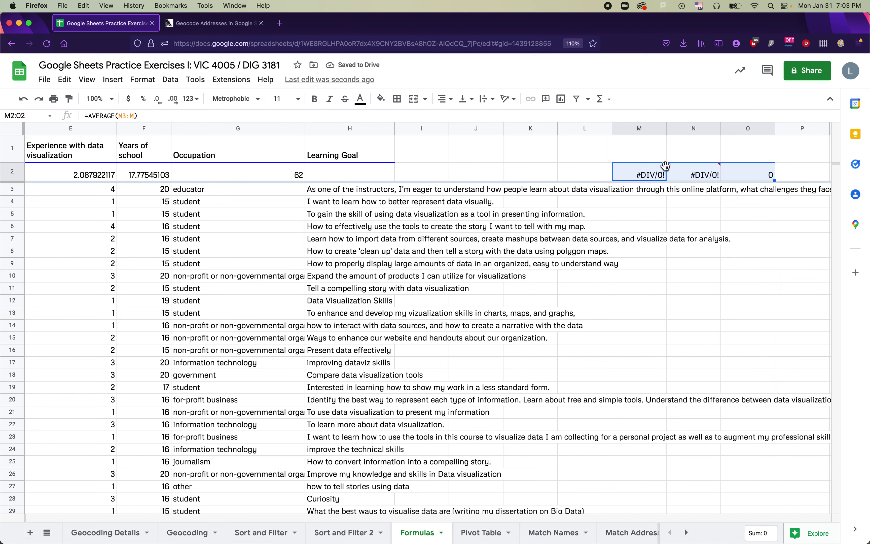
{"action": "mouse_move", "coordinate": [666, 165]}
{"action": "key", "text": "super+z"}
Step: Paste the copied results into M2:O2 as values only
{"action": "left_click", "coordinate": [65, 79]}
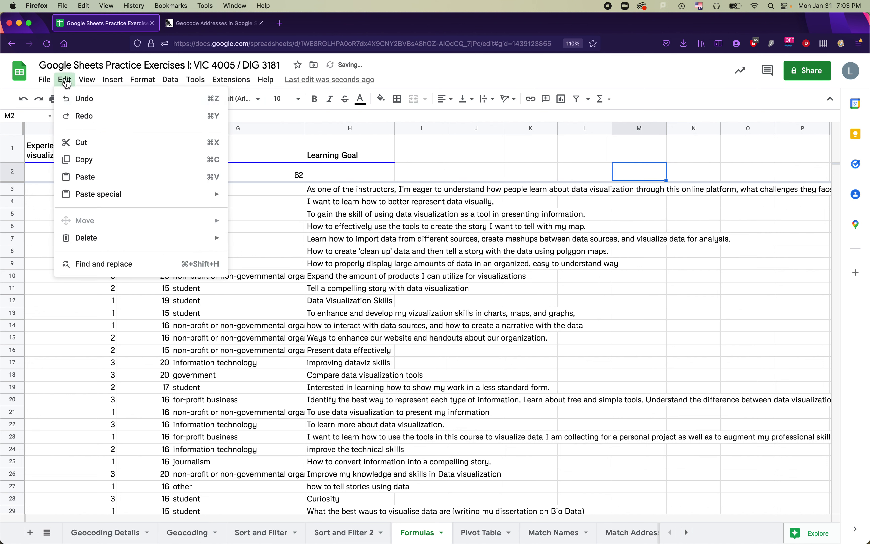
{"action": "mouse_move", "coordinate": [112, 199]}
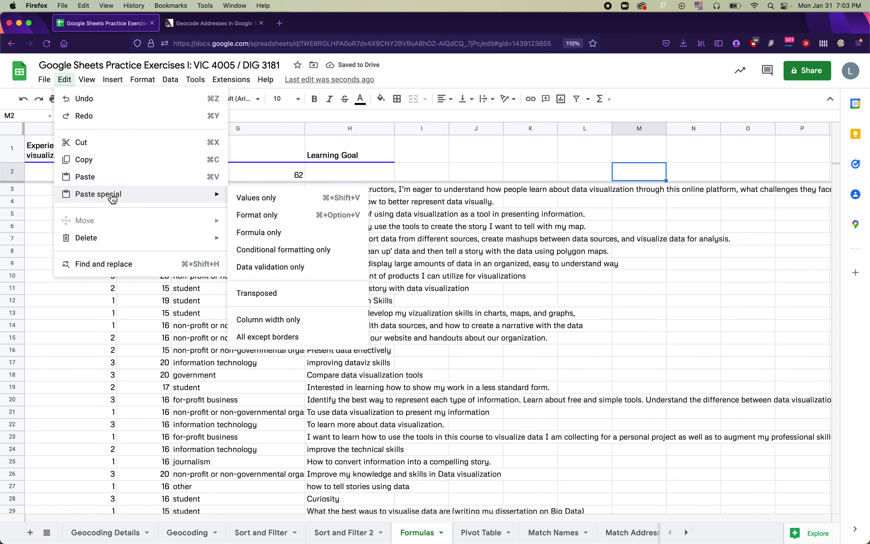
{"action": "left_click", "coordinate": [266, 199]}
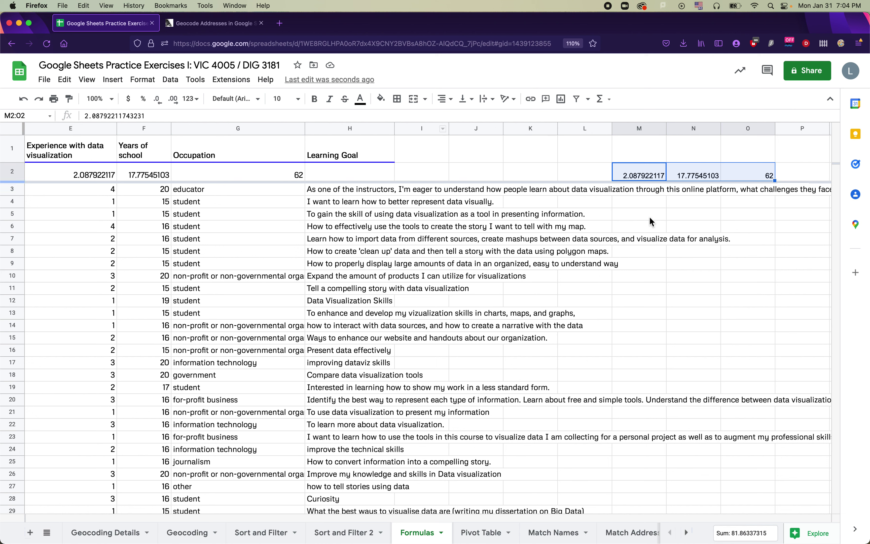
Step: Clear the original formulas from E2:G2
{"action": "scroll", "coordinate": [347, 194], "scroll_direction": "left", "scroll_amount": 10}
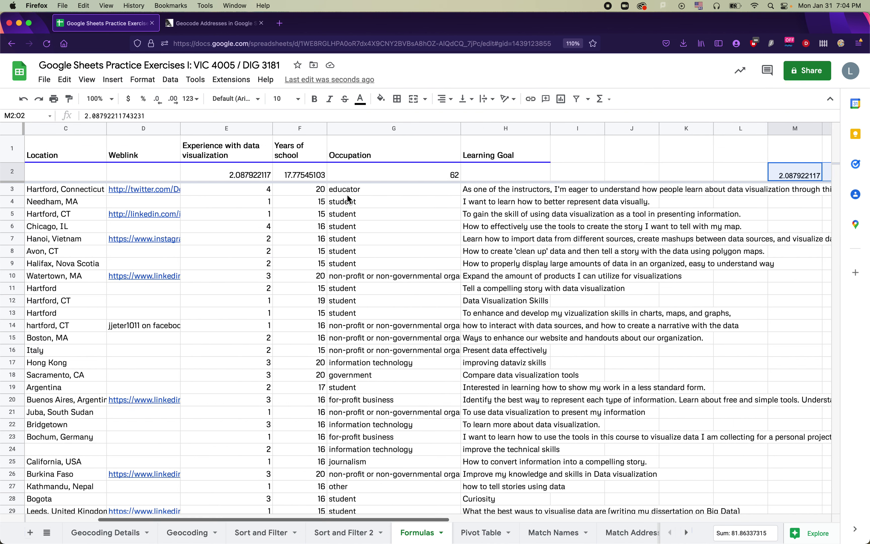
{"action": "scroll", "coordinate": [347, 195], "scroll_direction": "right", "scroll_amount": 5}
{"action": "left_click_drag", "start_coordinate": [427, 180], "coordinate": [229, 177]}
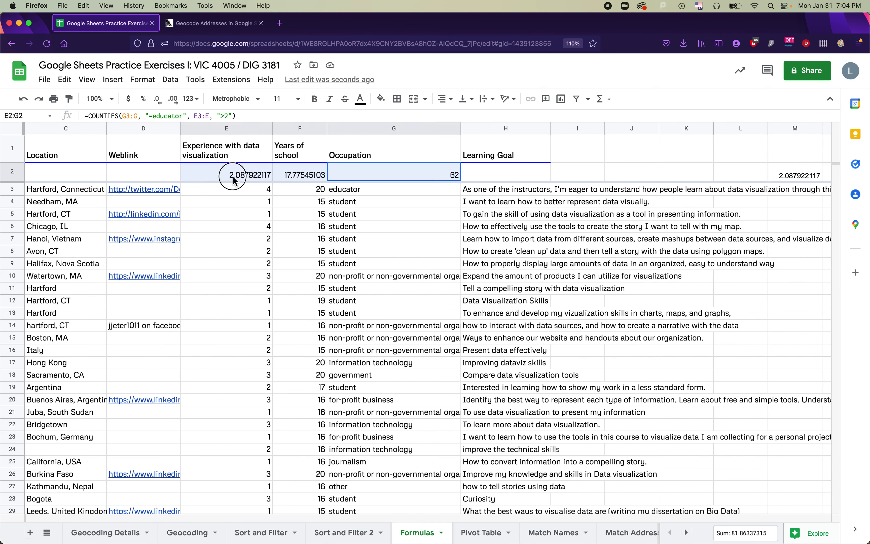
{"action": "key", "text": "Delete"}
Step: Copy the static values in M2:O2 to the empty cells starting at R6
{"action": "scroll", "coordinate": [567, 231], "scroll_direction": "right", "scroll_amount": 5}
{"action": "scroll", "coordinate": [568, 233], "scroll_direction": "right", "scroll_amount": 3}
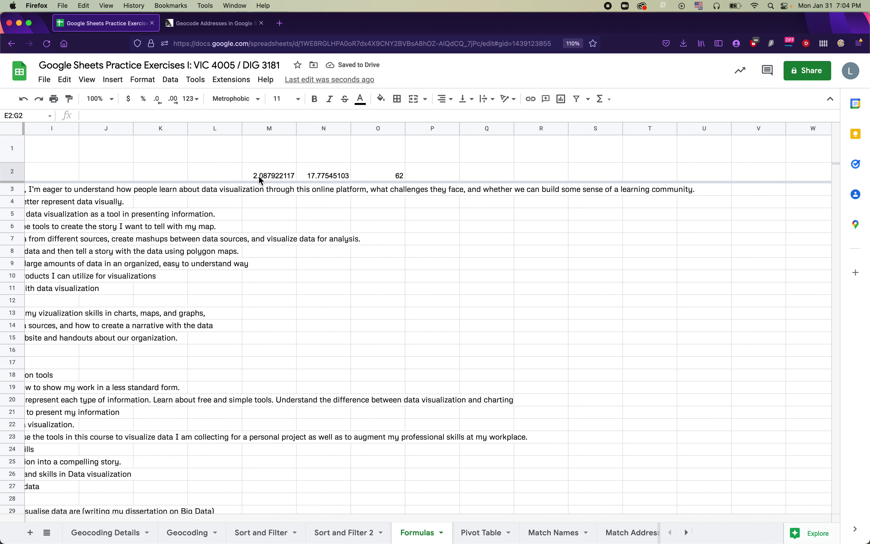
{"action": "left_click_drag", "start_coordinate": [259, 176], "coordinate": [385, 177]}
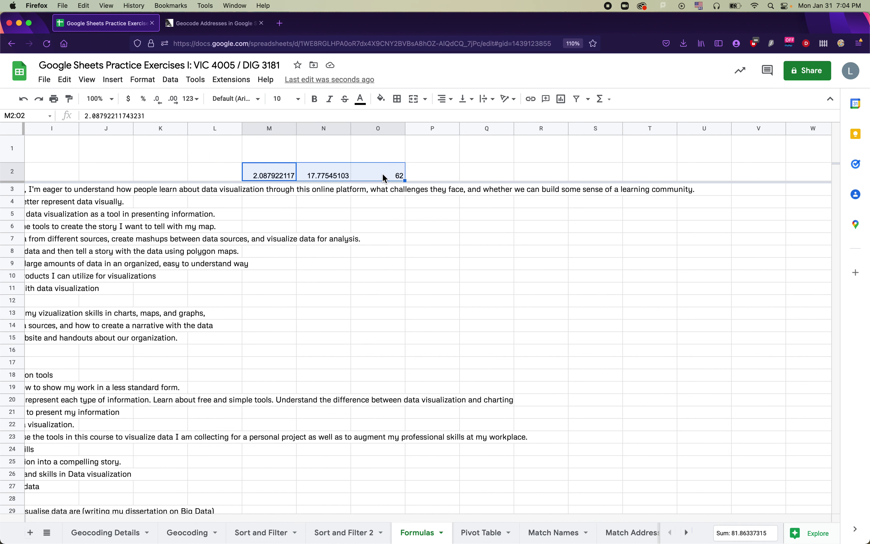
{"action": "left_click", "coordinate": [532, 226]}
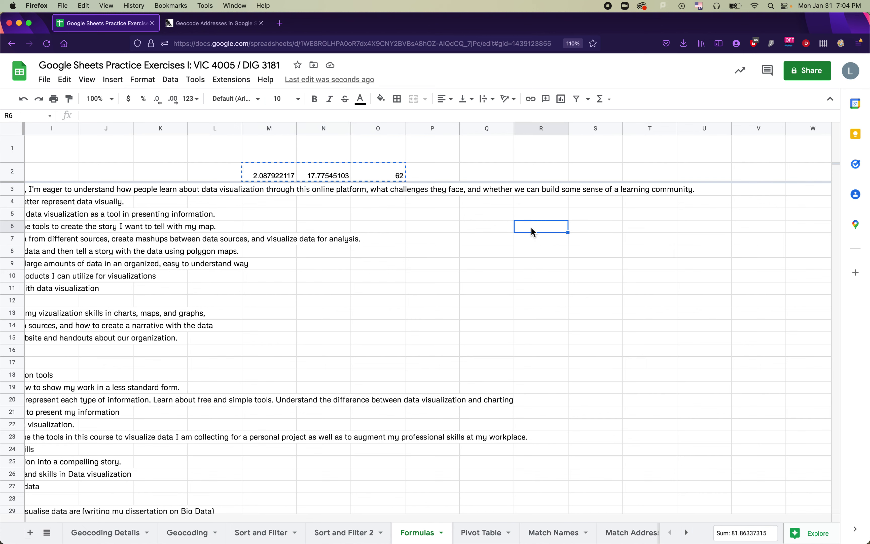
{"action": "key", "text": "ctrl+v"}
Step: Delete row 2, directly beneath the header row, from the Formulas sheet
{"action": "scroll", "coordinate": [399, 229], "scroll_direction": "left", "scroll_amount": 10}
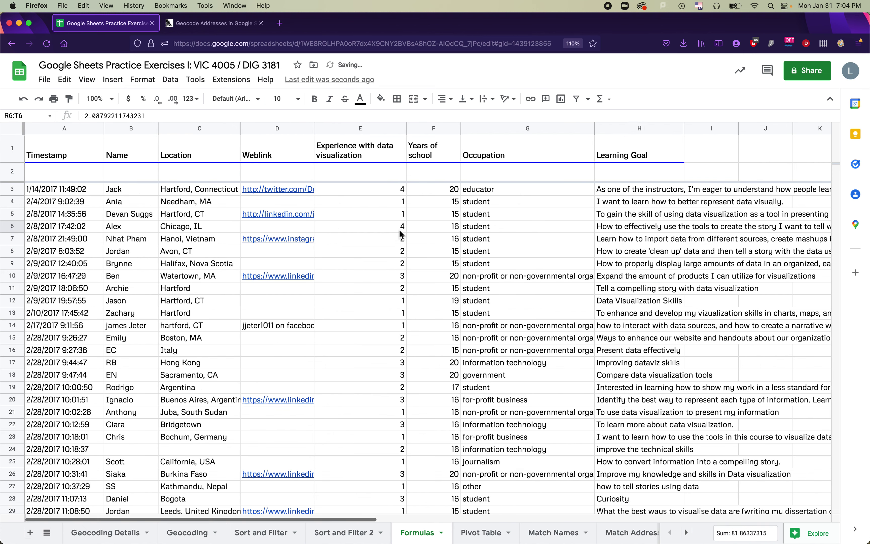
{"action": "right_click", "coordinate": [11, 172]}
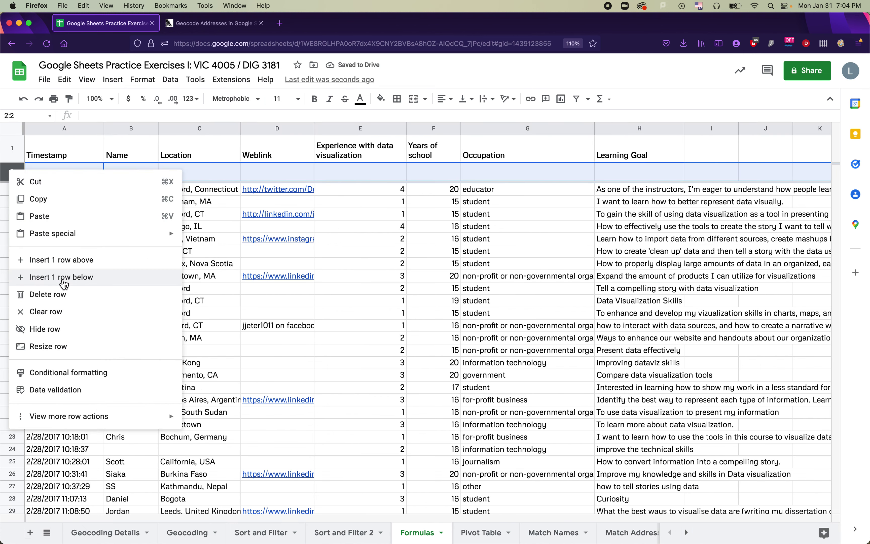
{"action": "left_click", "coordinate": [59, 295]}
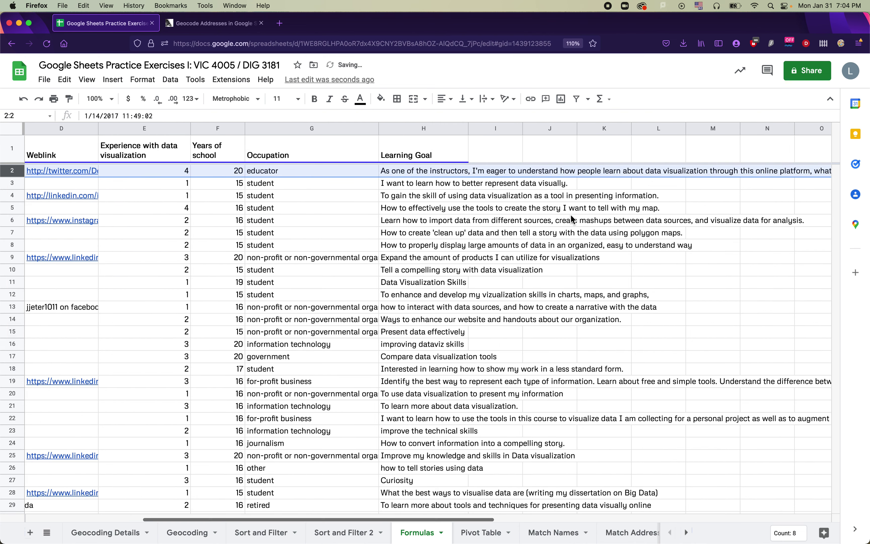
Step: Make the pasted values in R5:T5 bold and give the cells a light purple fill
{"action": "left_click", "coordinate": [571, 218]}
{"action": "scroll", "coordinate": [613, 195], "scroll_direction": "right", "scroll_amount": 10}
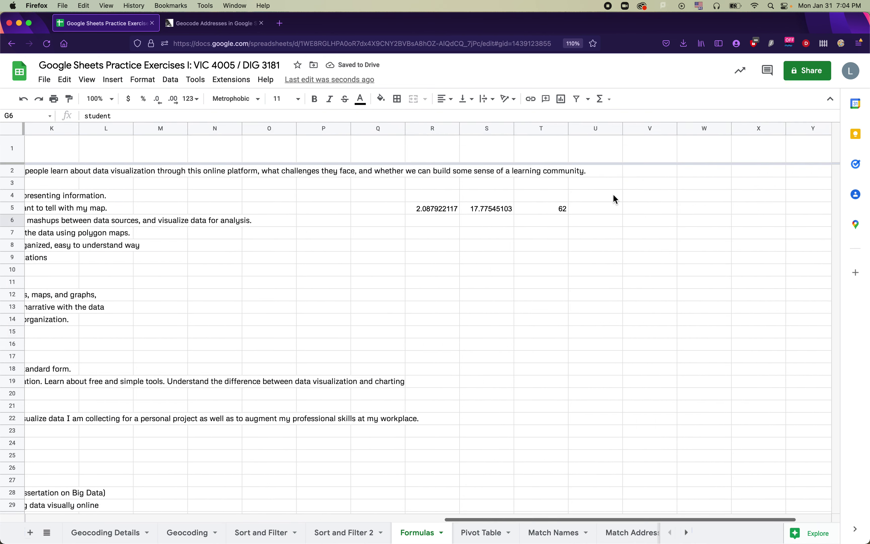
{"action": "left_click_drag", "start_coordinate": [483, 211], "coordinate": [611, 212]}
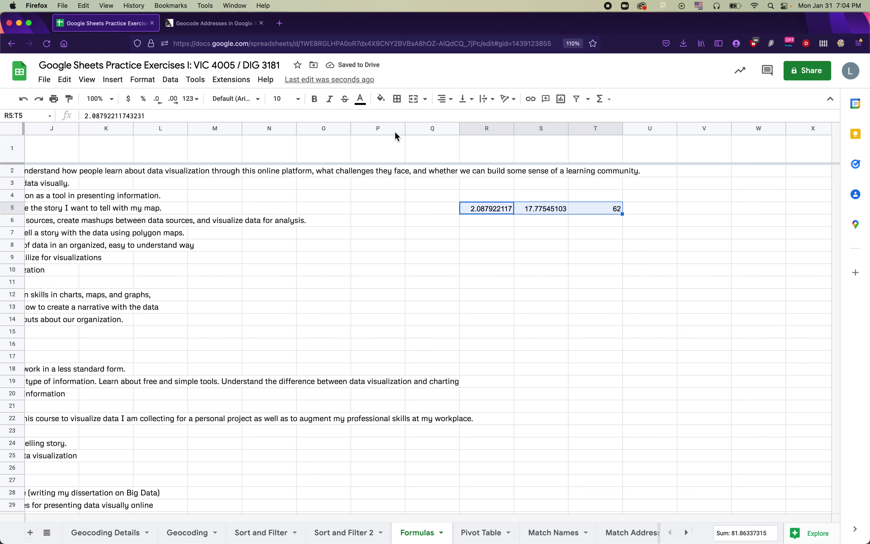
{"action": "key", "text": "super+b"}
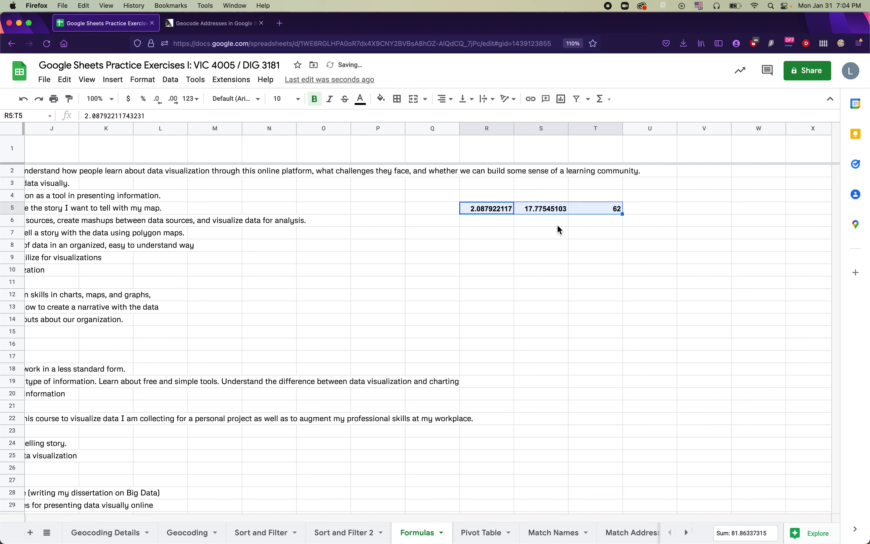
{"action": "left_click", "coordinate": [380, 99]}
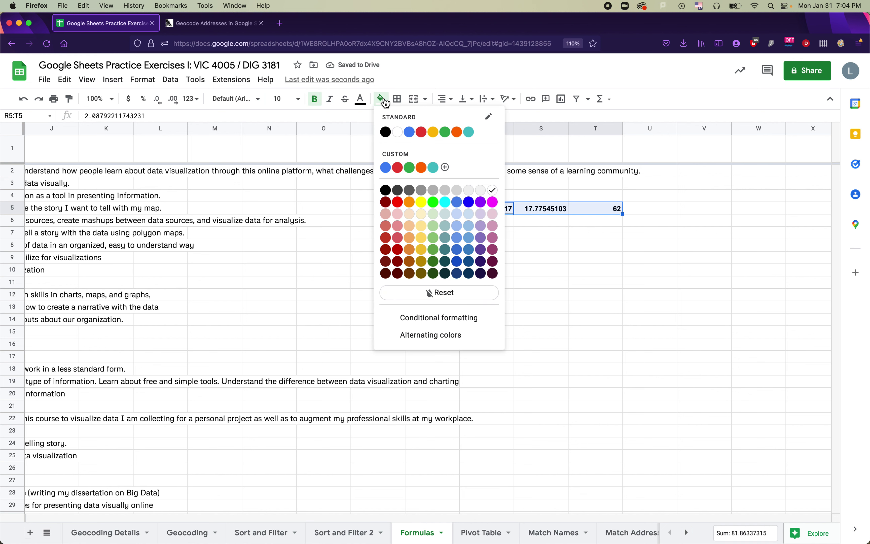
{"action": "left_click", "coordinate": [493, 212]}
{"action": "left_click", "coordinate": [571, 224]}
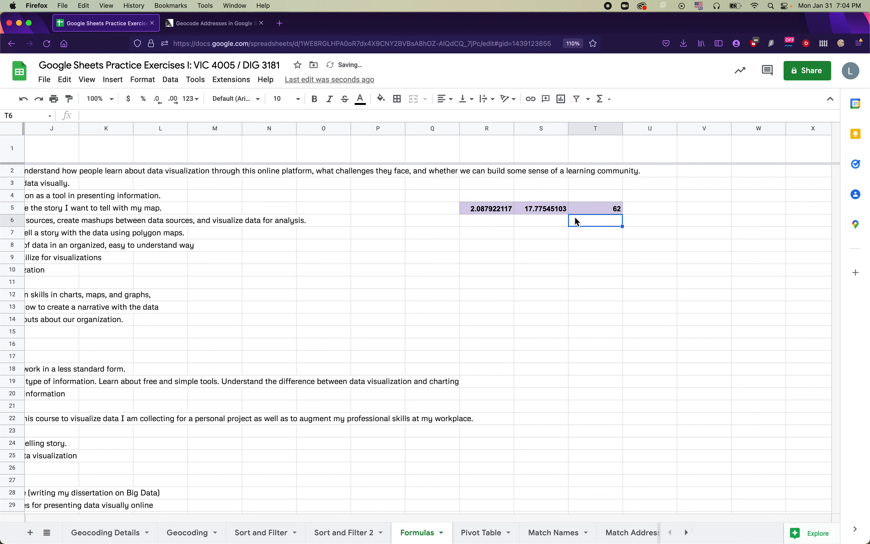
Step: Label the results in R4:T4 as "Average Experience", "Average yrs in School" and "People who are educators and >2"
{"action": "left_click", "coordinate": [479, 196]}
{"action": "type", "text": "Ave"}
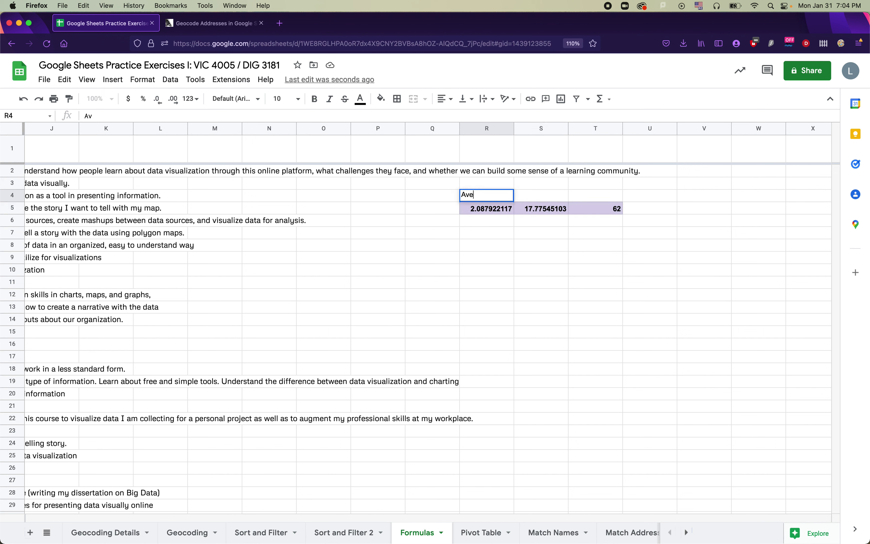
{"action": "type", "text": "rage Experience"}
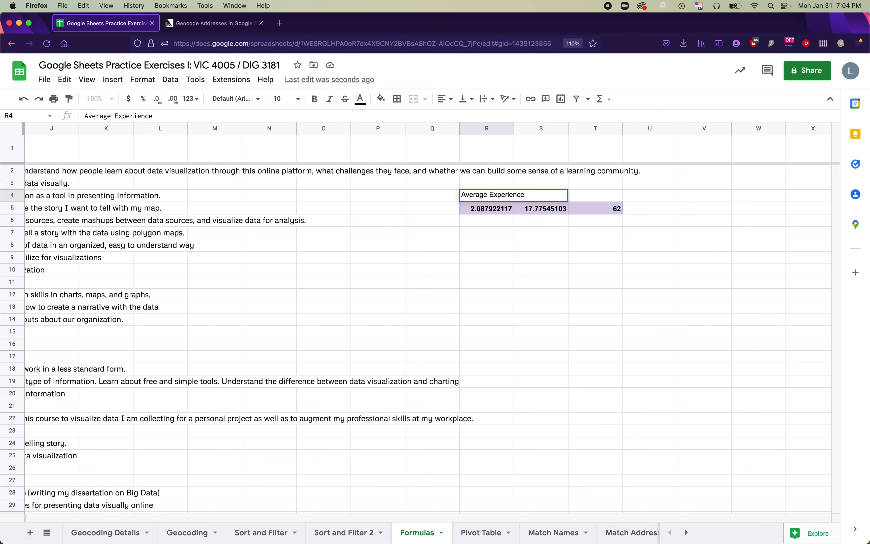
{"action": "key", "text": "Tab"}
{"action": "type", "text": "Average "}
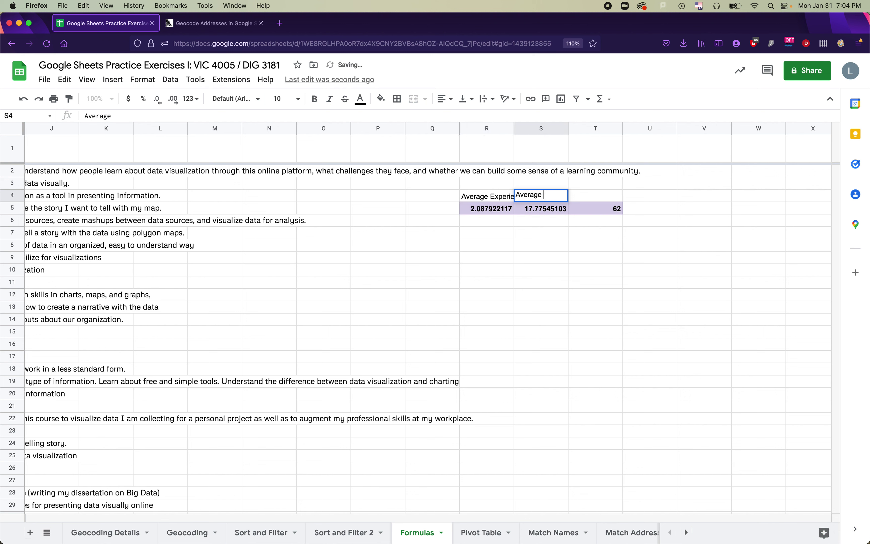
{"action": "type", "text": "yrs in School"}
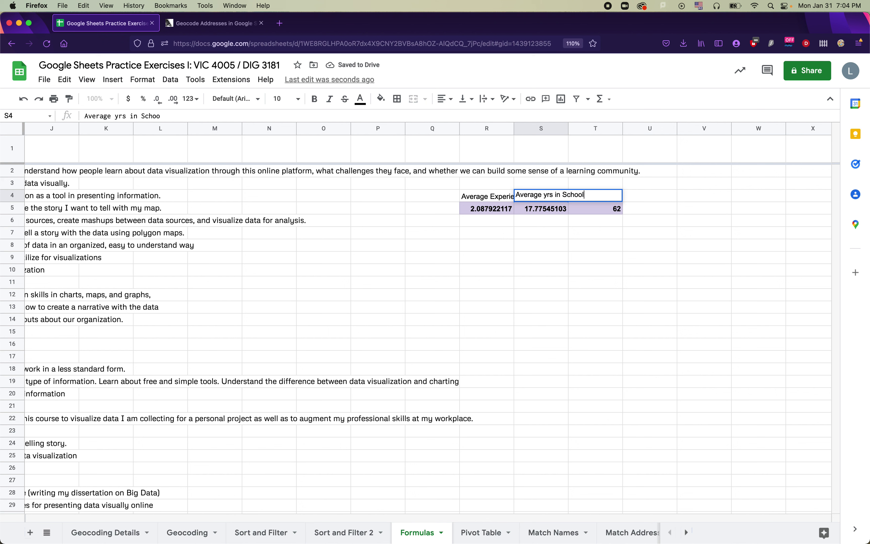
{"action": "key", "text": "Tab"}
{"action": "type", "text": "Peop"}
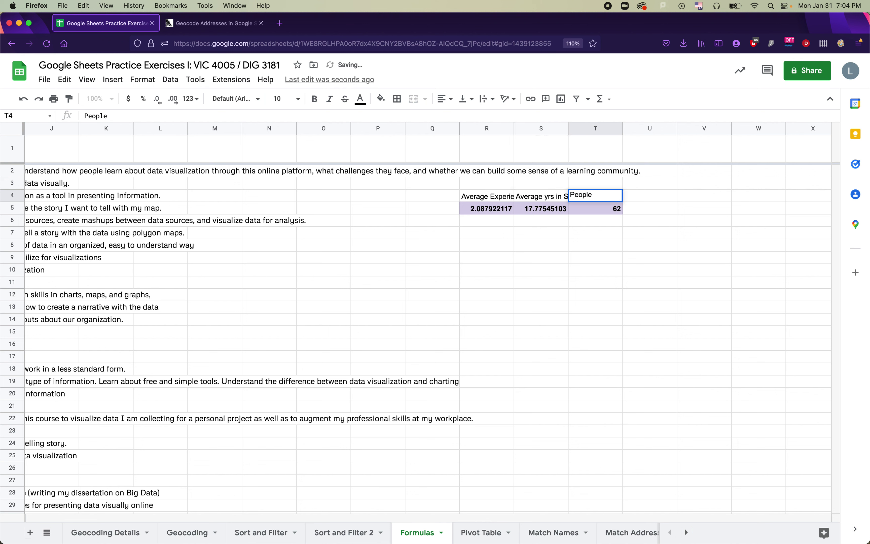
{"action": "type", "text": "le who are educator"}
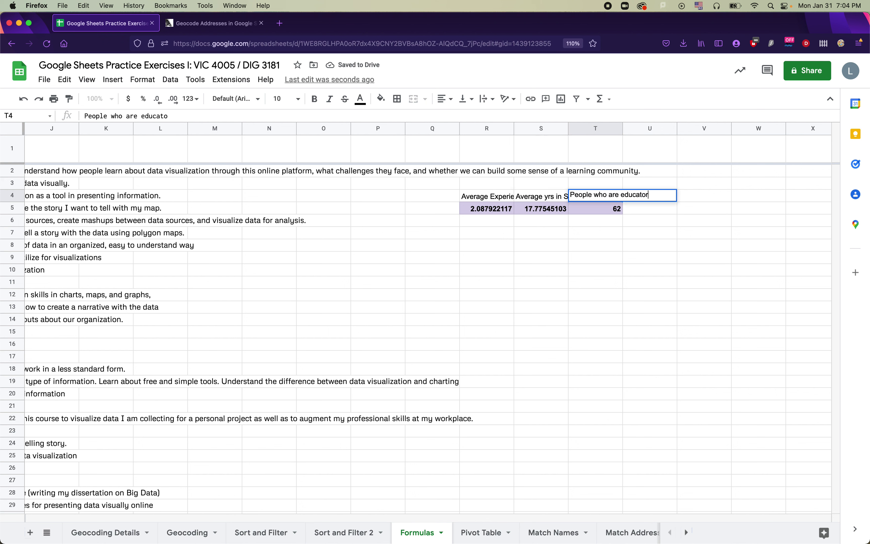
{"action": "type", "text": "s and >"}
{"action": "left_click", "coordinate": [522, 234]}
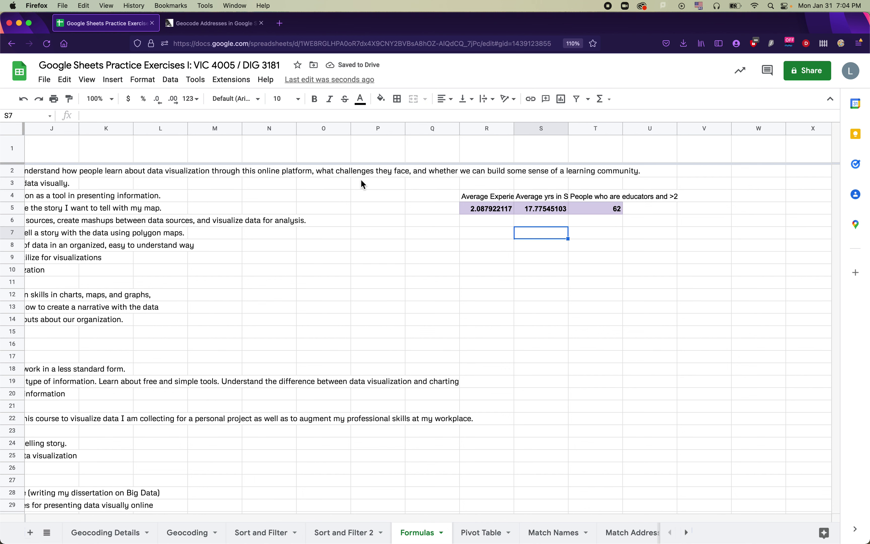
Step: Create a pivot table from columns A:H of the Formulas sheet, placed on the existing Pivot Table sheet at A1
{"action": "scroll", "coordinate": [361, 180], "scroll_direction": "left", "scroll_amount": 10}
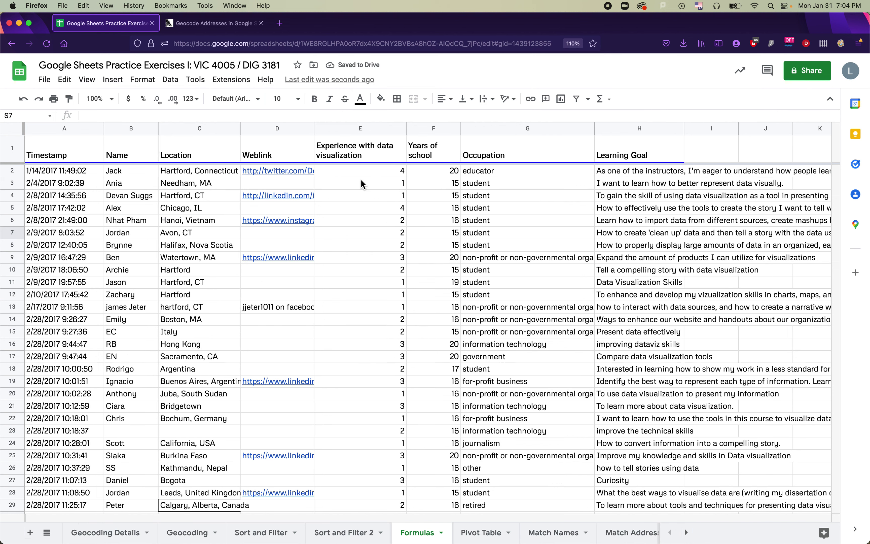
{"action": "scroll", "coordinate": [361, 180], "scroll_direction": "right", "scroll_amount": 8}
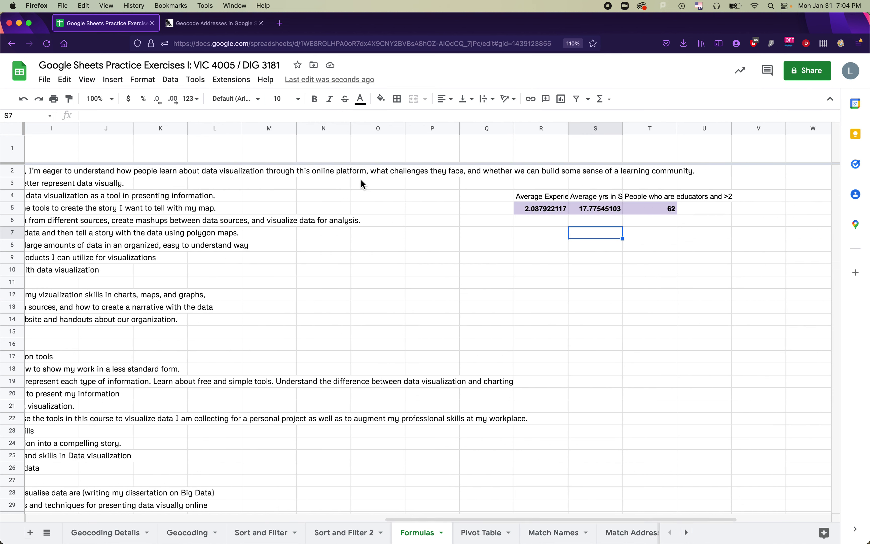
{"action": "scroll", "coordinate": [360, 178], "scroll_direction": "left", "scroll_amount": 8}
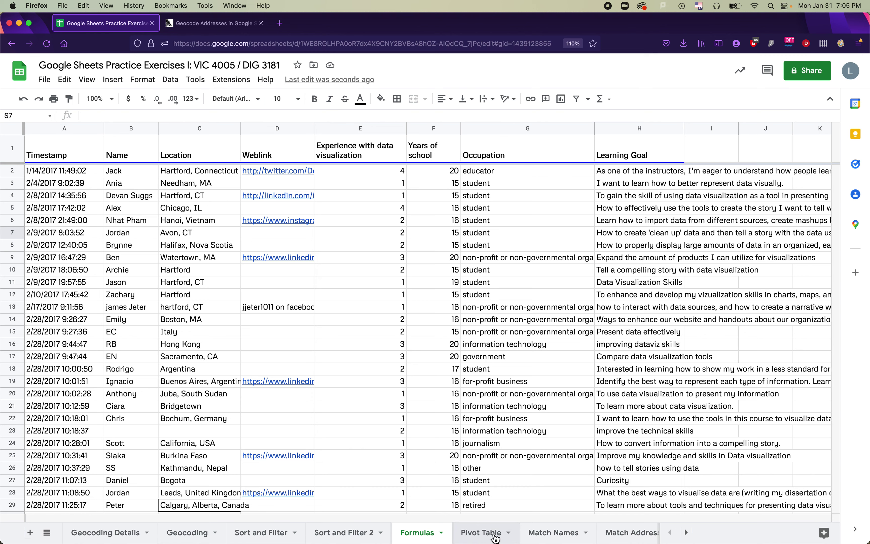
{"action": "left_click_drag", "start_coordinate": [53, 130], "coordinate": [622, 133]}
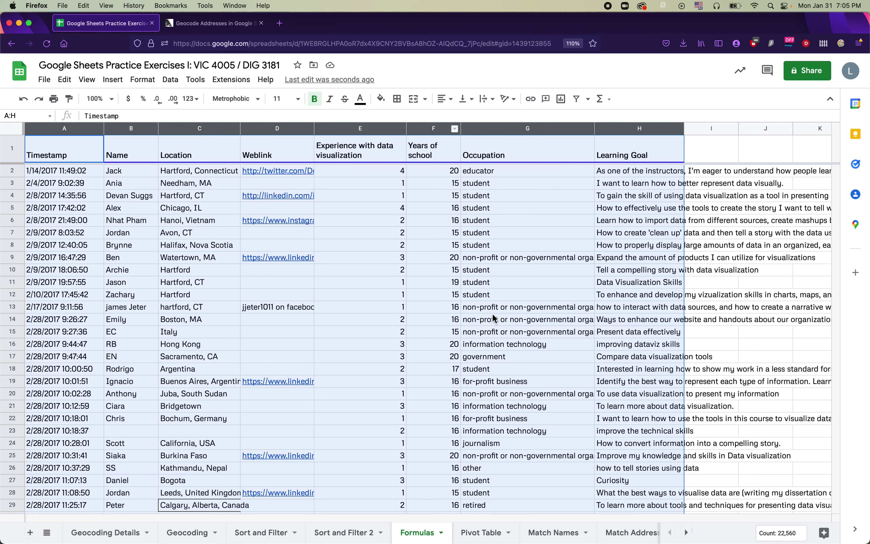
{"action": "scroll", "coordinate": [482, 324], "scroll_direction": "right", "scroll_amount": 10}
{"action": "scroll", "coordinate": [481, 324], "scroll_direction": "left", "scroll_amount": 7}
{"action": "scroll", "coordinate": [787, 220], "scroll_direction": "right", "scroll_amount": 10}
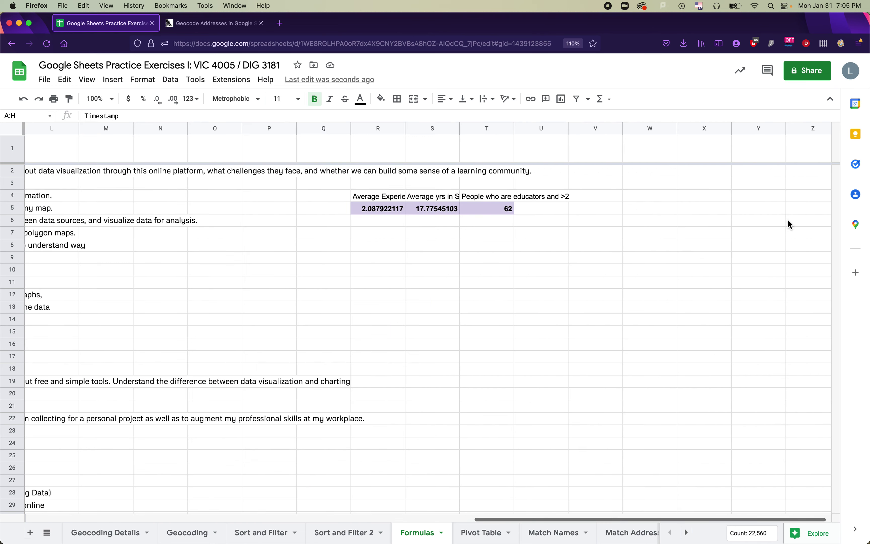
{"action": "scroll", "coordinate": [250, 329], "scroll_direction": "left", "scroll_amount": 12}
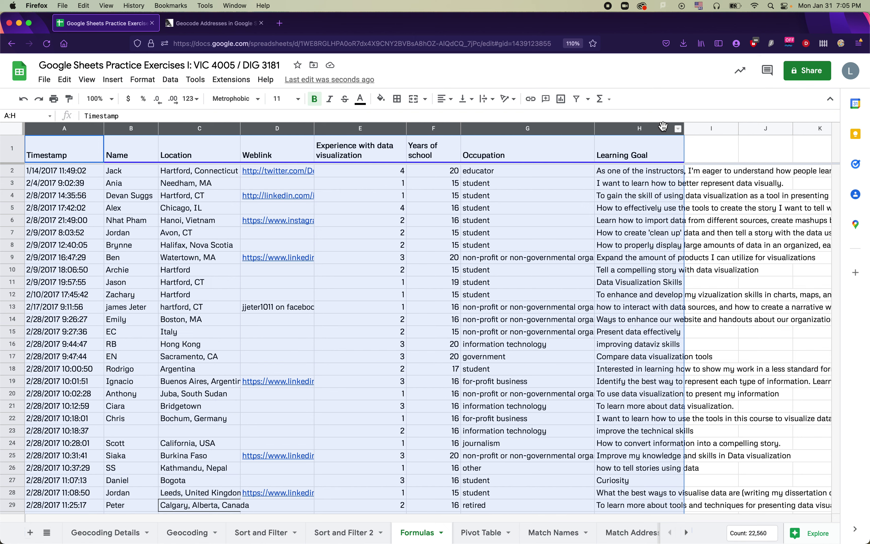
{"action": "left_click", "coordinate": [112, 81]}
{"action": "left_click", "coordinate": [148, 195]}
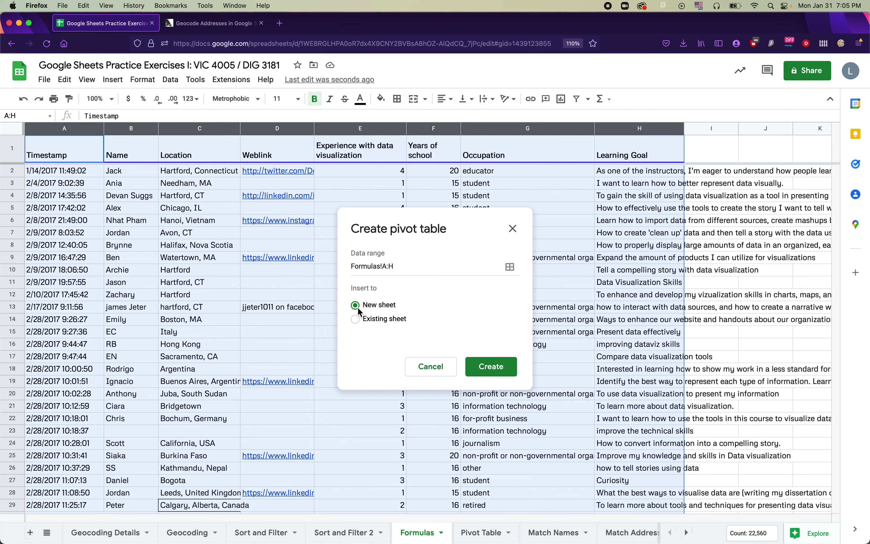
{"action": "left_click", "coordinate": [397, 318]}
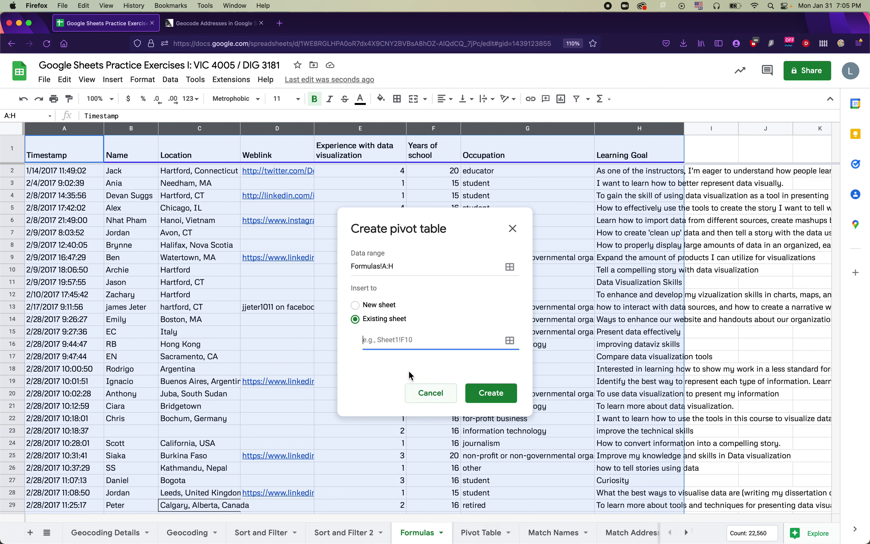
{"action": "type", "text": "'Pivot Table'!A1"}
{"action": "left_click", "coordinate": [492, 392]}
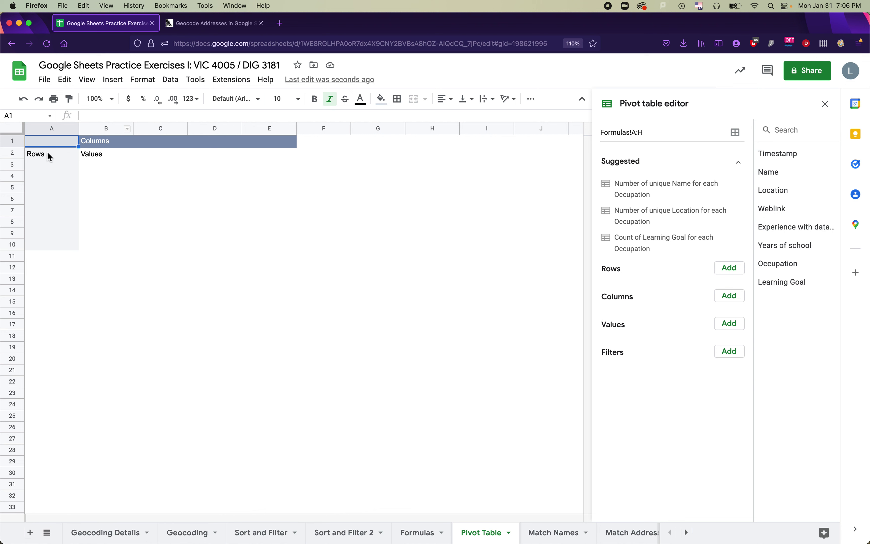
Step: Set the font size of the pivot table placeholder range A1:E10 to 14
{"action": "left_click_drag", "start_coordinate": [66, 141], "coordinate": [283, 246]}
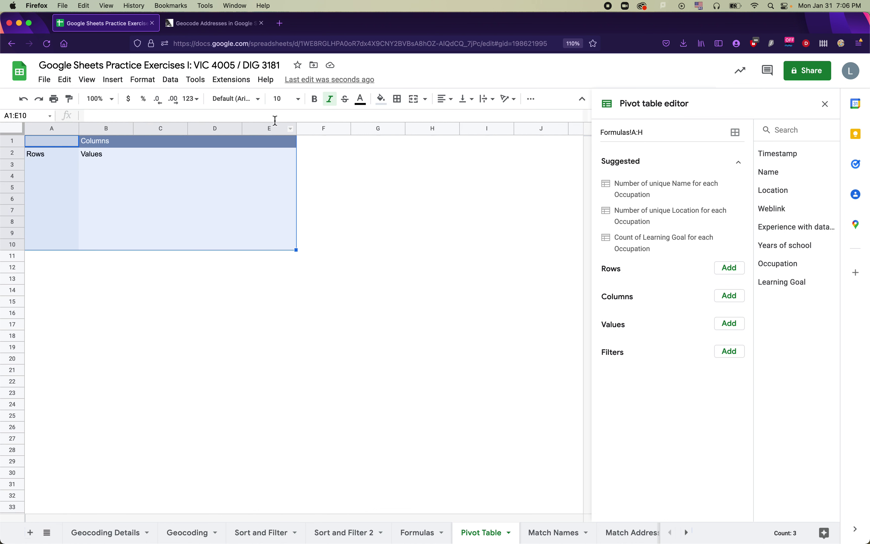
{"action": "left_click", "coordinate": [298, 99]}
{"action": "left_click", "coordinate": [284, 238]}
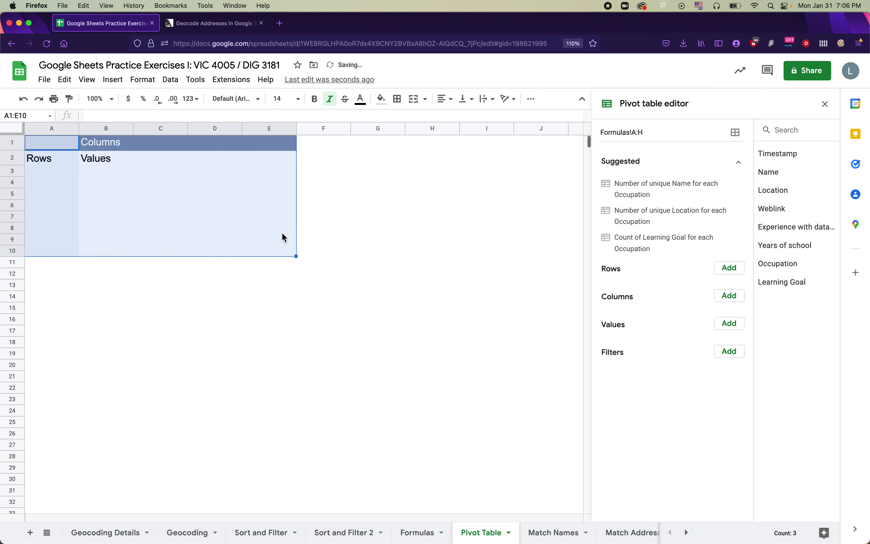
{"action": "left_click", "coordinate": [217, 209]}
{"action": "left_click", "coordinate": [52, 162]}
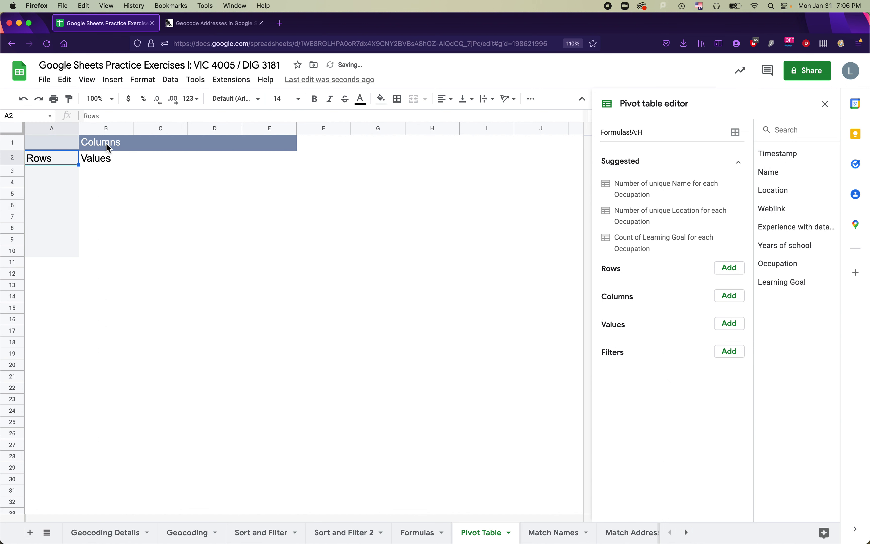
{"action": "left_click", "coordinate": [107, 148]}
{"action": "left_click", "coordinate": [109, 162]}
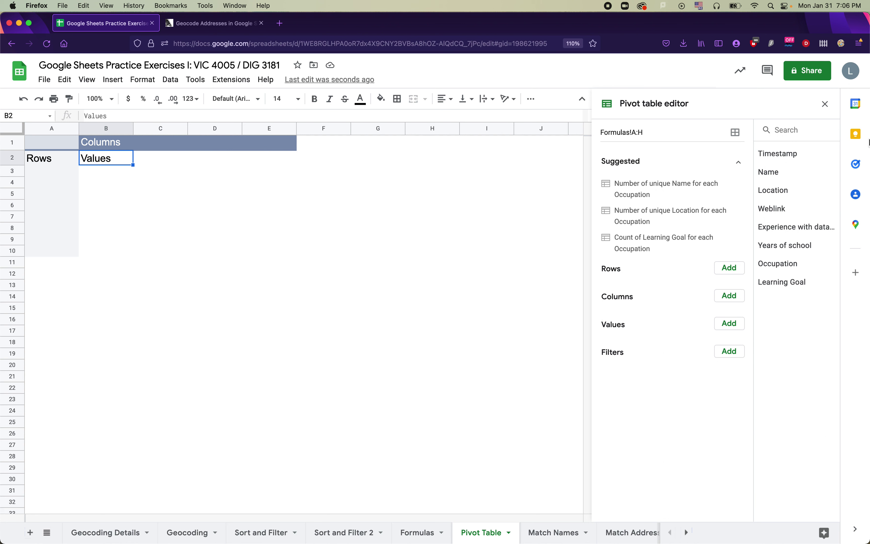
Step: Close and reopen the pivot table editor and add Occupation as the pivot table's rows
{"action": "left_click", "coordinate": [825, 104]}
{"action": "left_click", "coordinate": [563, 195]}
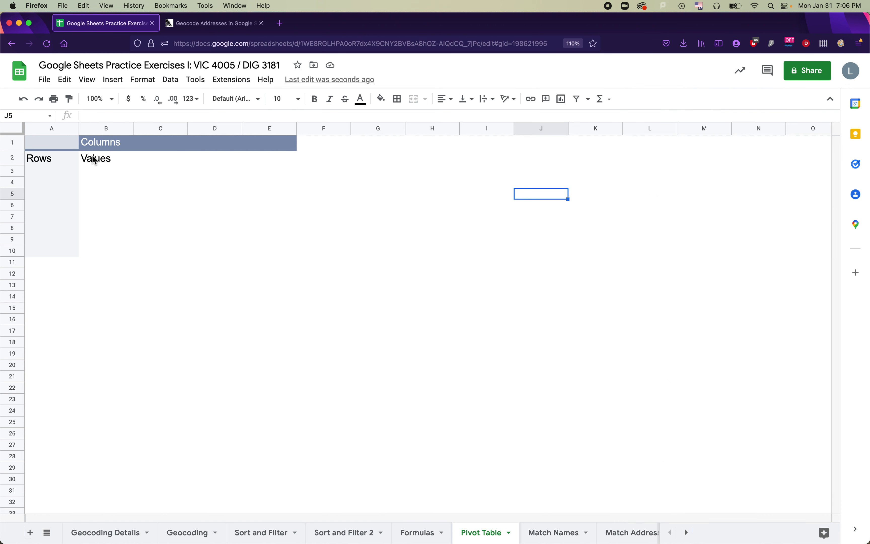
{"action": "left_click", "coordinate": [77, 175]}
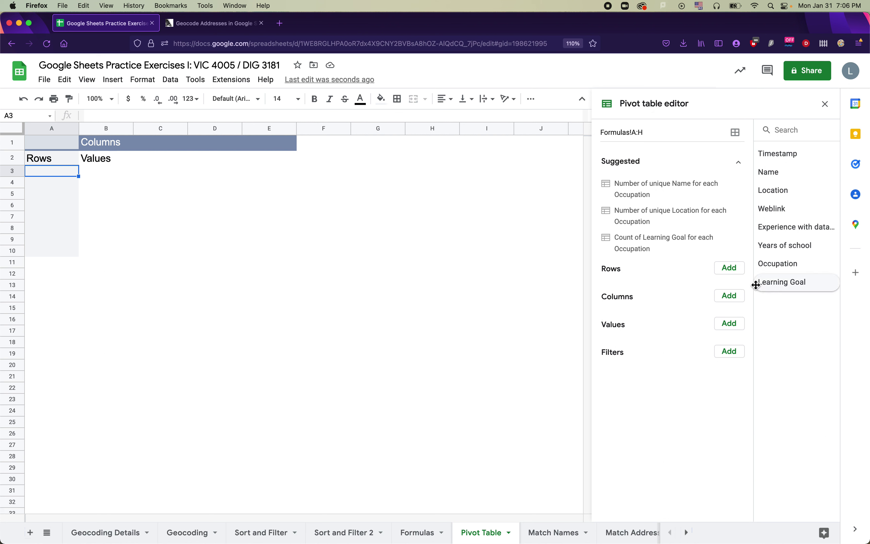
{"action": "left_click", "coordinate": [730, 268]}
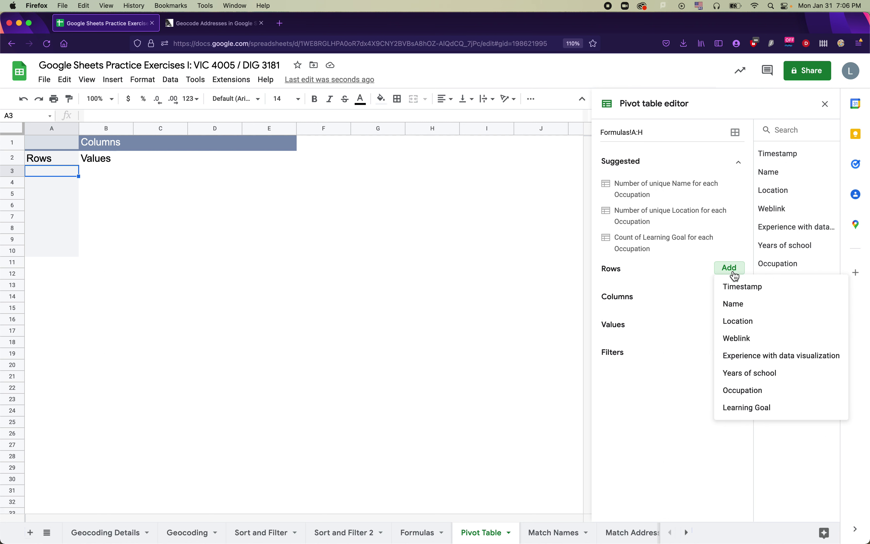
{"action": "left_click", "coordinate": [779, 395]}
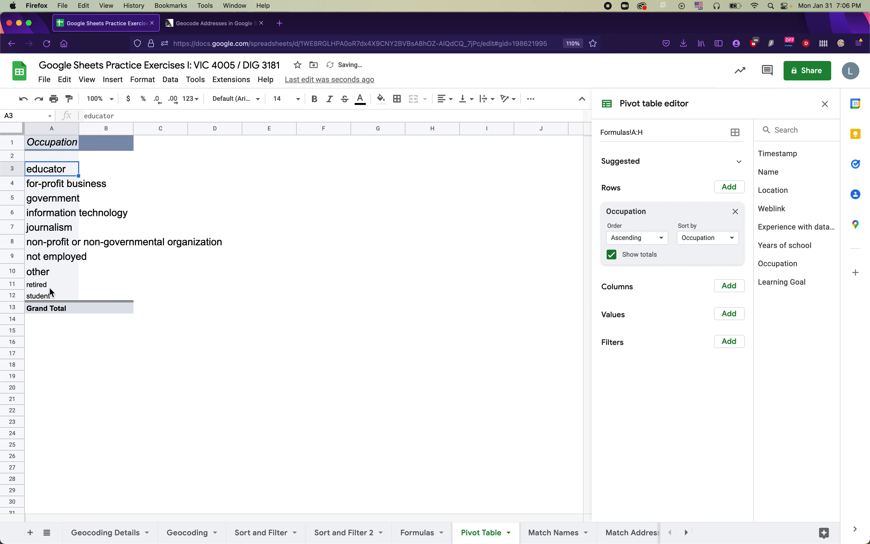
Step: Set the font size of A11:F13 to 14 and widen column A to fit the longest occupation name
{"action": "left_click_drag", "start_coordinate": [50, 287], "coordinate": [309, 307]}
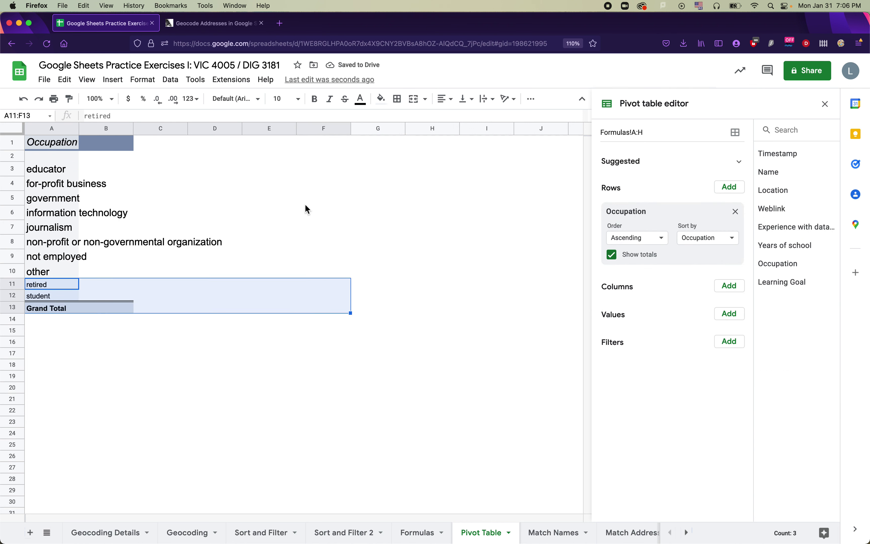
{"action": "left_click", "coordinate": [299, 102]}
{"action": "left_click", "coordinate": [285, 244]}
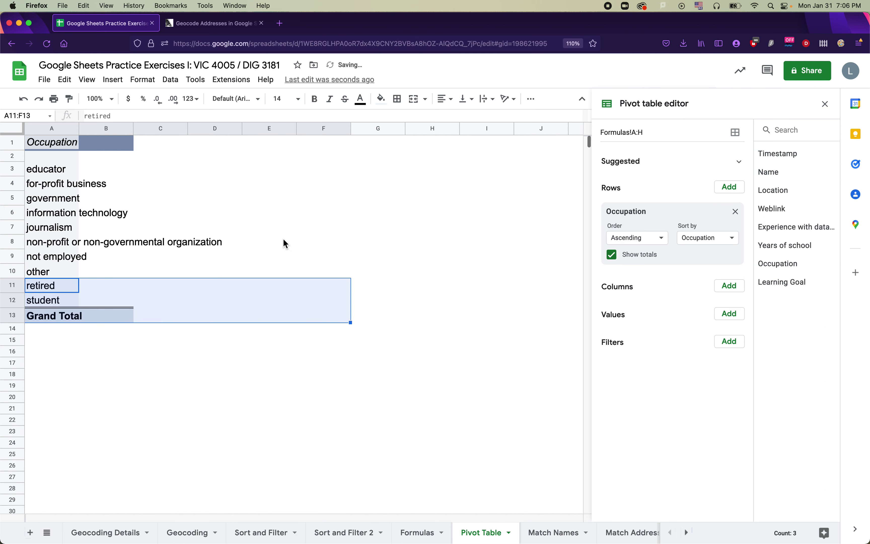
{"action": "left_click", "coordinate": [45, 230]}
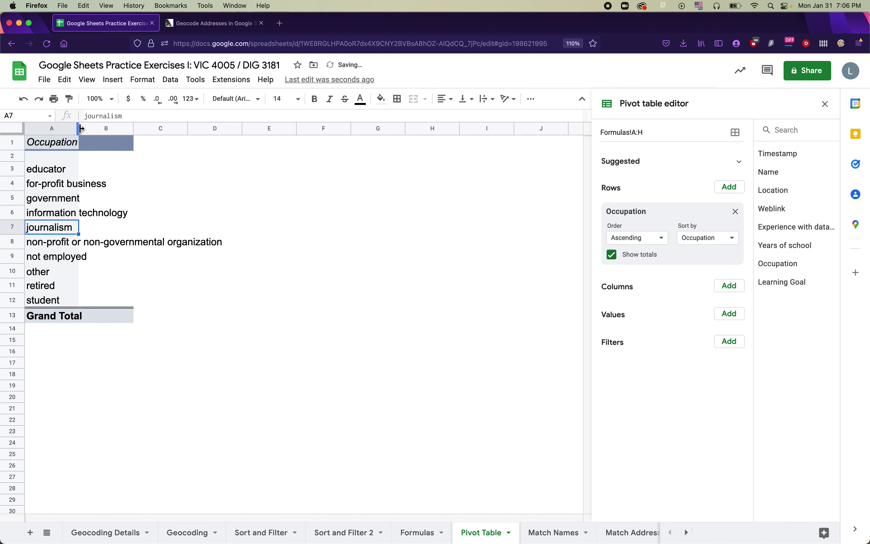
{"action": "left_click_drag", "start_coordinate": [81, 128], "coordinate": [238, 146]}
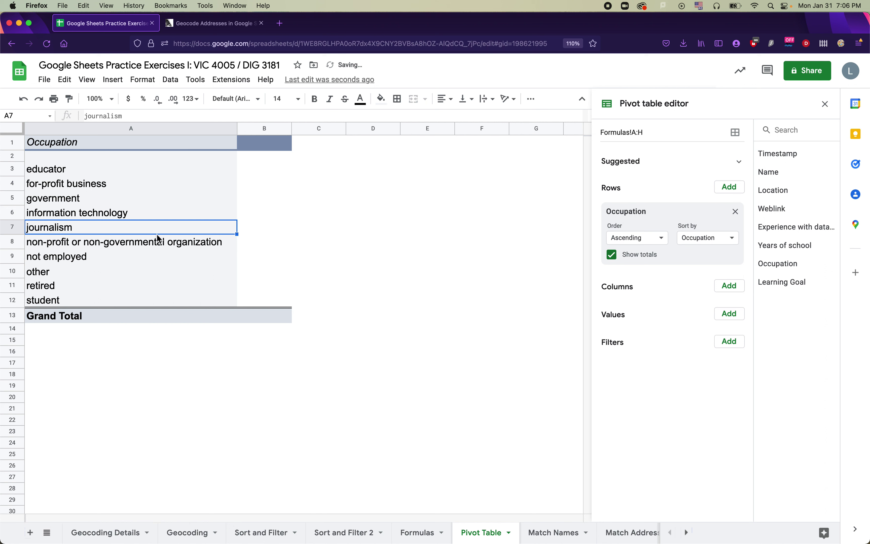
Step: Review the occupation categories listed in the rows of the pivot table
{"action": "left_click", "coordinate": [60, 184]}
{"action": "left_click", "coordinate": [61, 261]}
{"action": "left_click", "coordinate": [60, 274]}
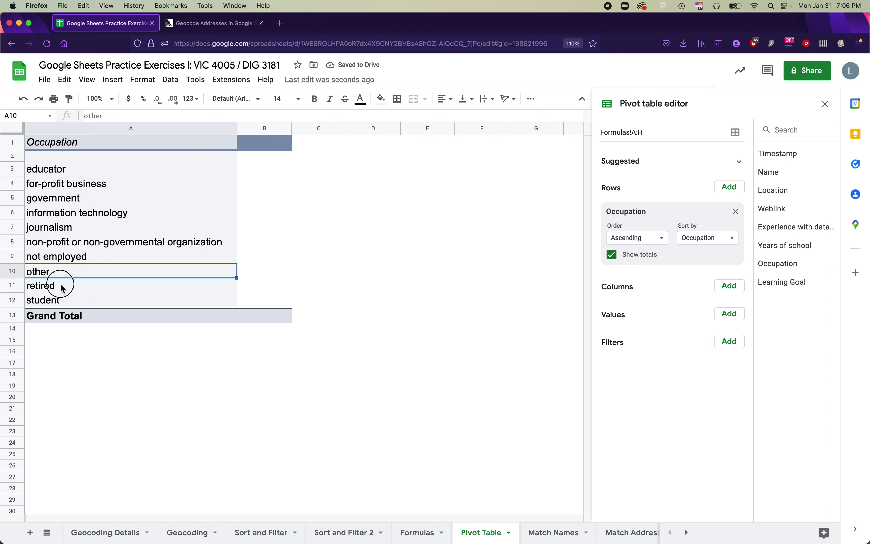
{"action": "left_click", "coordinate": [61, 289]}
{"action": "left_click", "coordinate": [65, 172]}
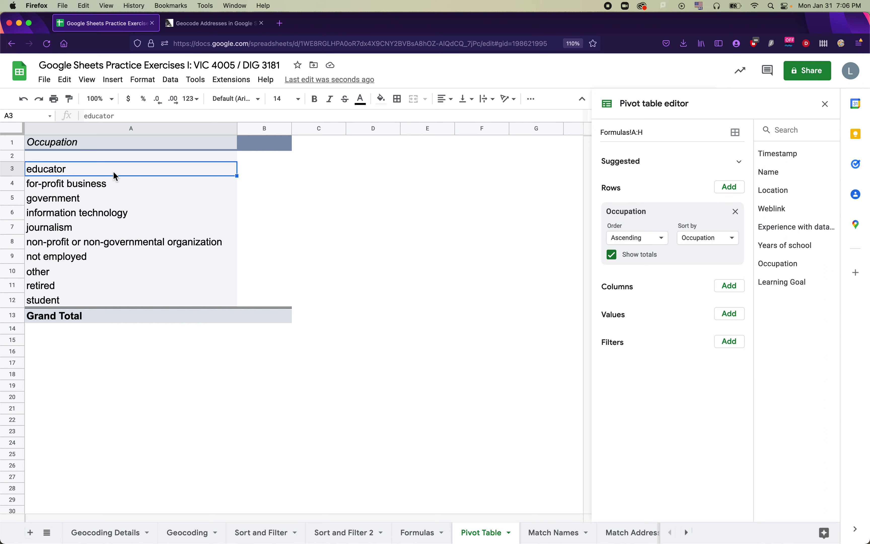
{"action": "left_click", "coordinate": [100, 211]}
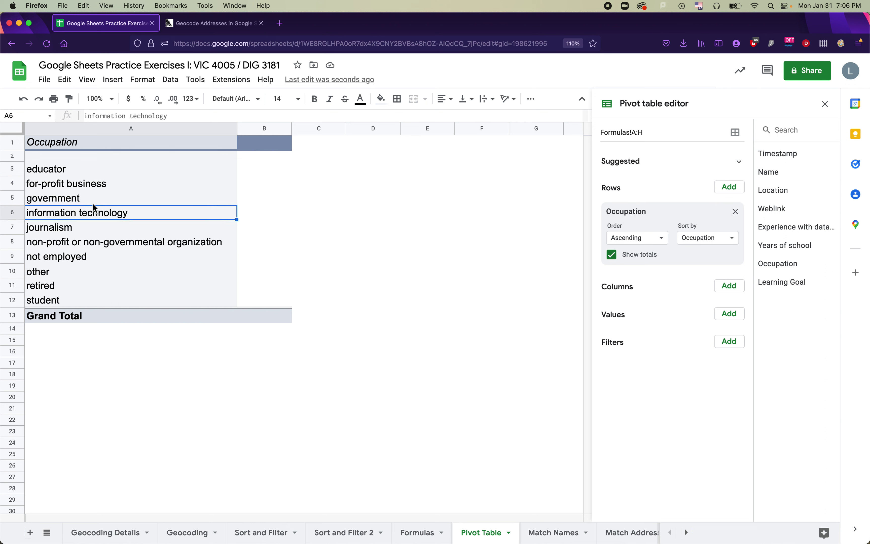
{"action": "key", "text": "Up"}
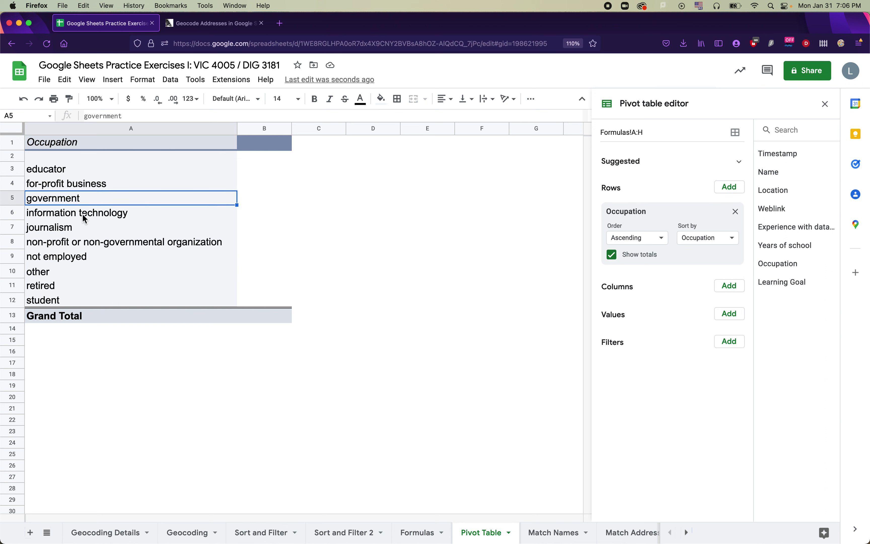
{"action": "left_click", "coordinate": [69, 255]}
Step: Add Occupation to the pivot table's values, summarized by COUNTA
{"action": "left_click", "coordinate": [260, 171]}
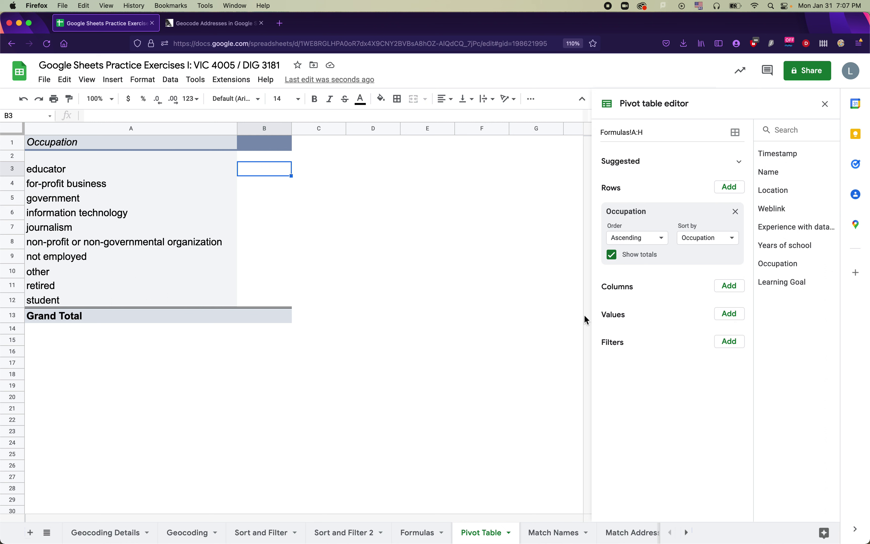
{"action": "left_click", "coordinate": [729, 313]}
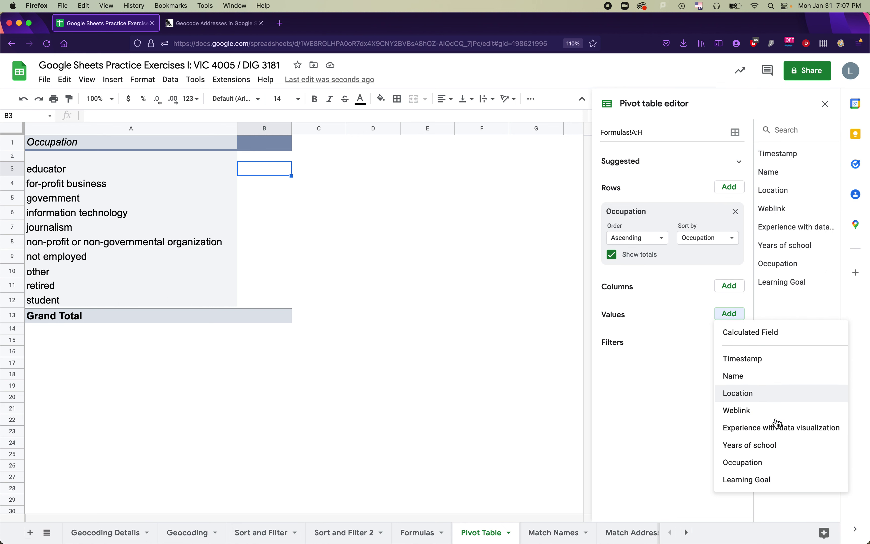
{"action": "left_click", "coordinate": [768, 464]}
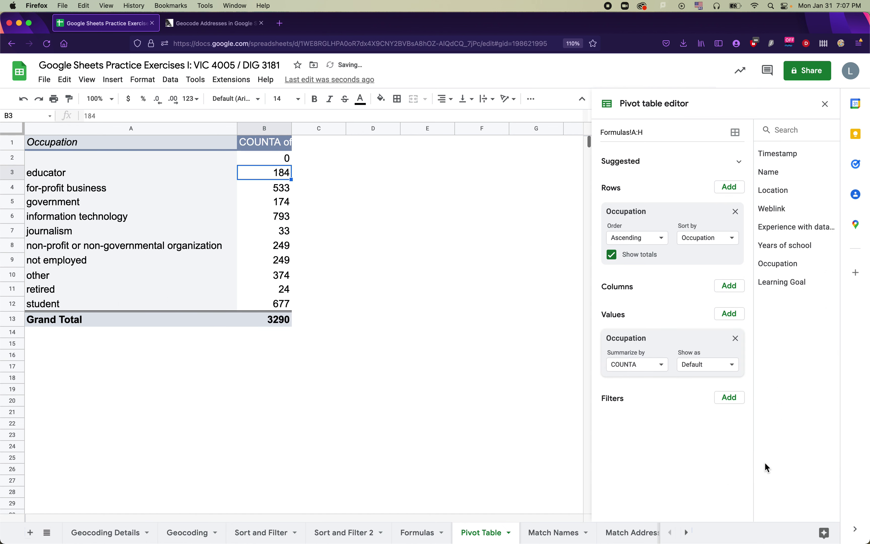
Step: Widen column B until the full COUNTA of Occupation header fits, and review the counts listed for each occupation
{"action": "mouse_move", "coordinate": [346, 129]}
{"action": "left_mouse_down"}
{"action": "mouse_move", "coordinate": [355, 129]}
{"action": "mouse_move", "coordinate": [334, 130]}
{"action": "left_mouse_up"}
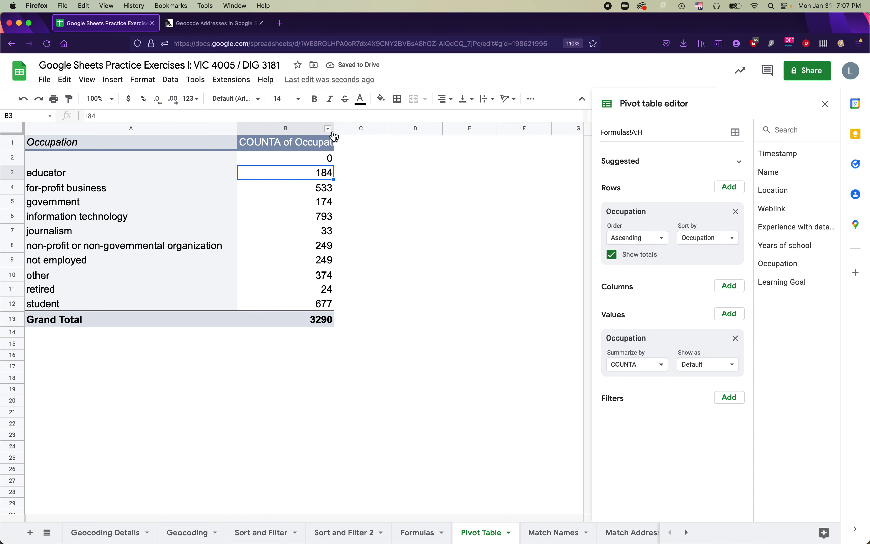
{"action": "left_click_drag", "start_coordinate": [334, 136], "coordinate": [356, 130]}
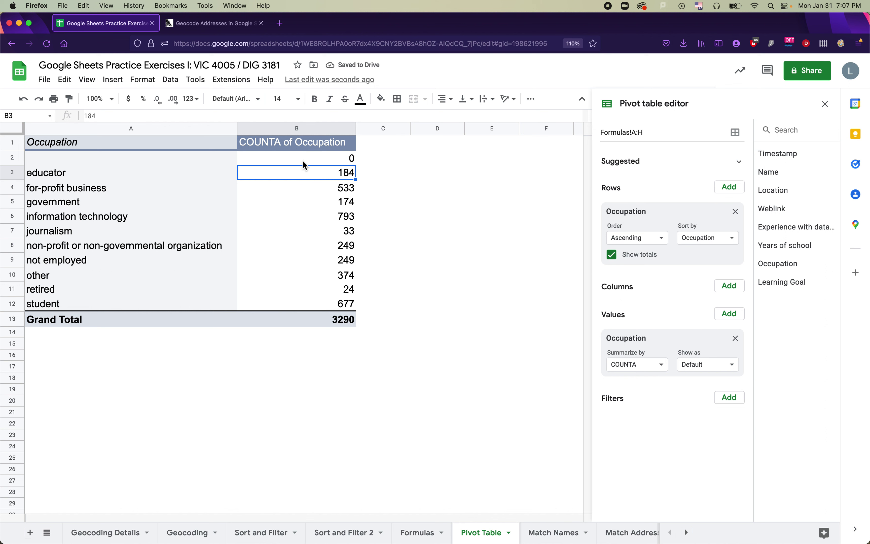
{"action": "left_click", "coordinate": [69, 177]}
{"action": "left_click", "coordinate": [335, 204]}
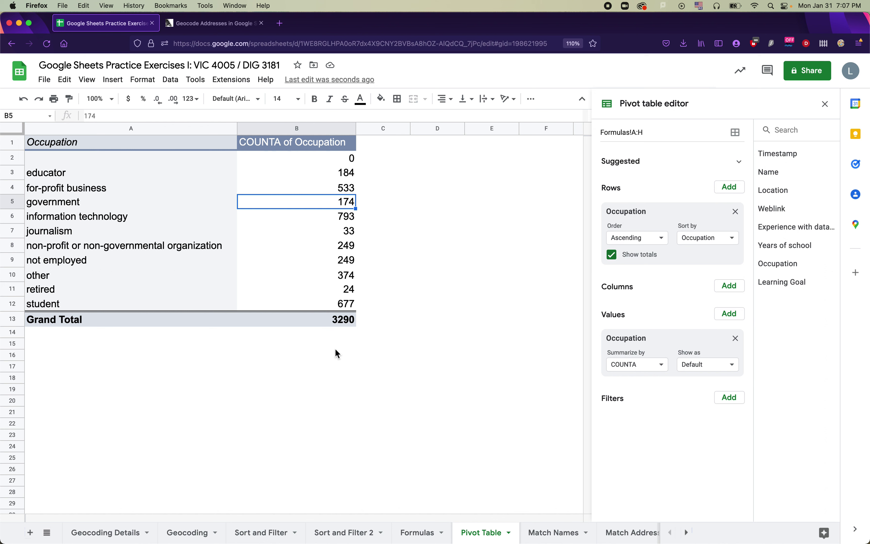
{"action": "left_click_drag", "start_coordinate": [317, 175], "coordinate": [316, 303]}
{"action": "left_click", "coordinate": [317, 305]}
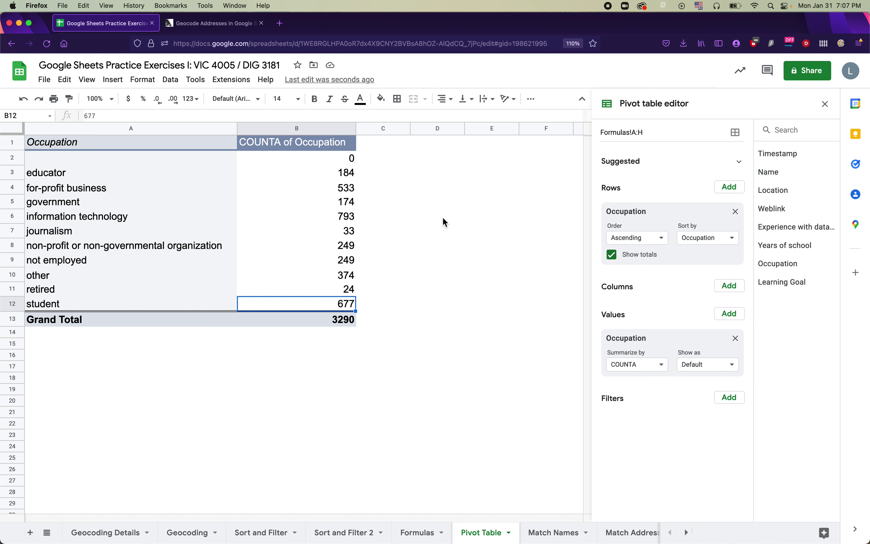
Step: Add Experience with data visualization as the pivot table's columns
{"action": "left_click", "coordinate": [729, 288]}
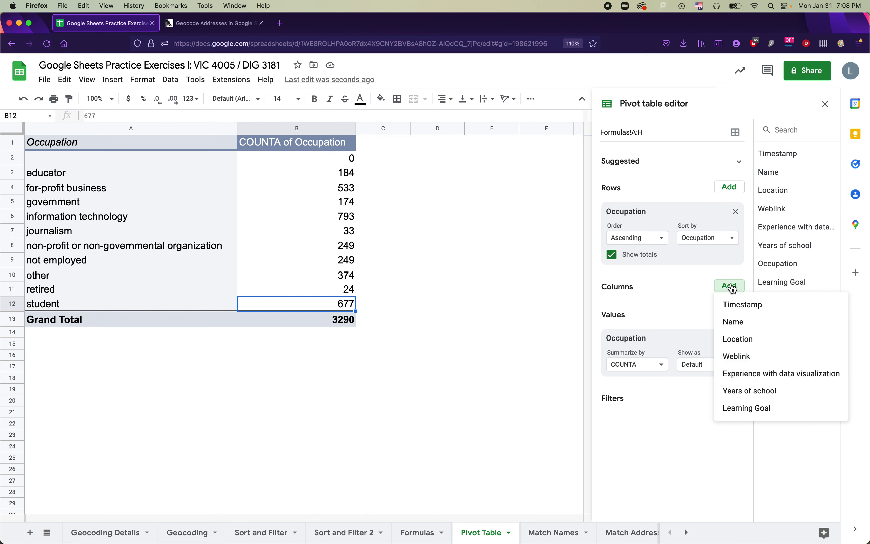
{"action": "left_click", "coordinate": [743, 380]}
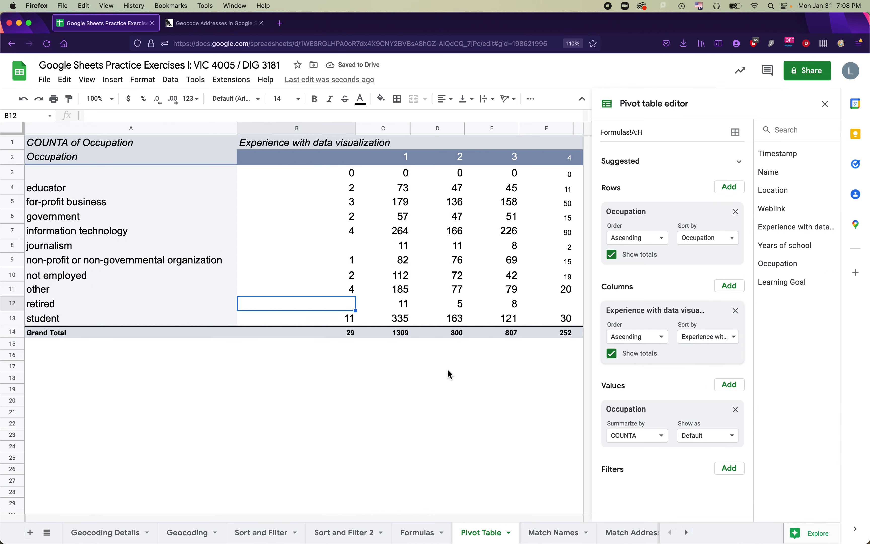
{"action": "scroll", "coordinate": [447, 369], "scroll_direction": "right", "scroll_amount": 2}
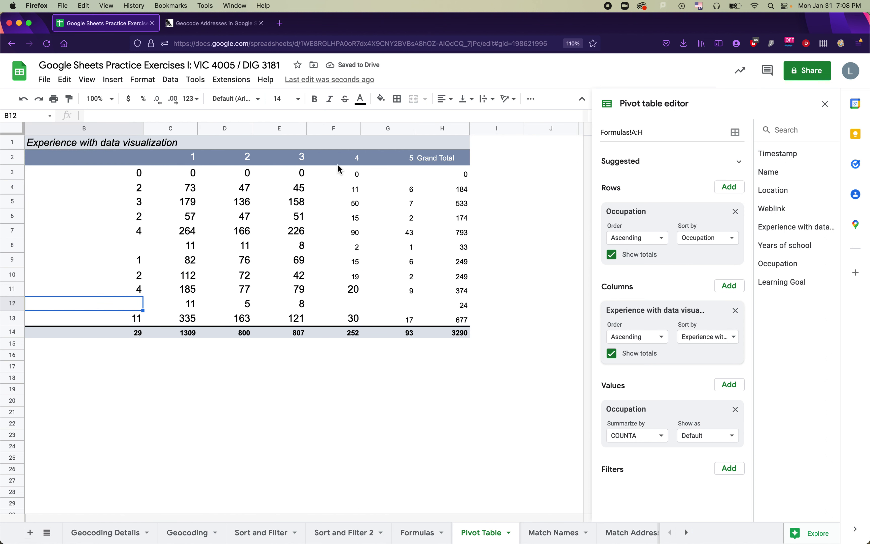
Step: Set the font size of F1:H13 to 14 to match the rest of the pivot table
{"action": "left_click", "coordinate": [357, 144]}
{"action": "left_click_drag", "start_coordinate": [358, 143], "coordinate": [452, 334]}
{"action": "left_click", "coordinate": [398, 259]}
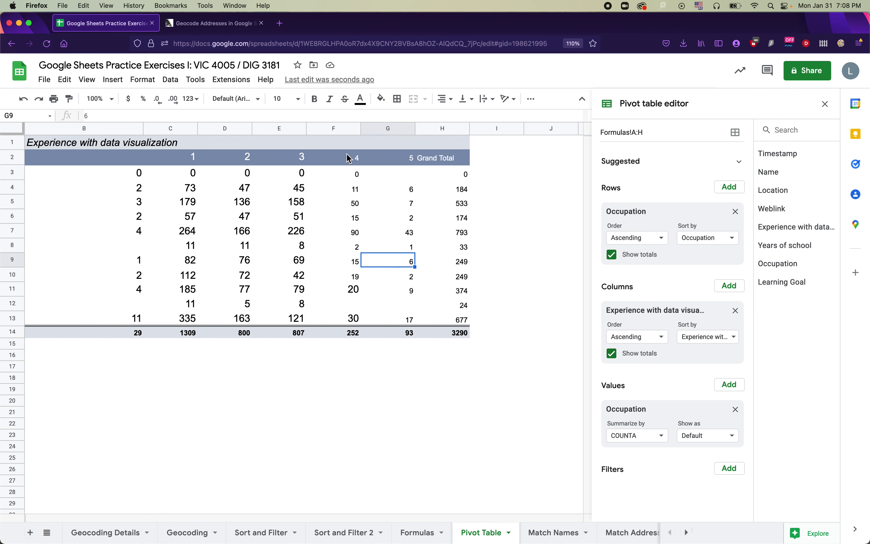
{"action": "left_click_drag", "start_coordinate": [357, 143], "coordinate": [440, 318]}
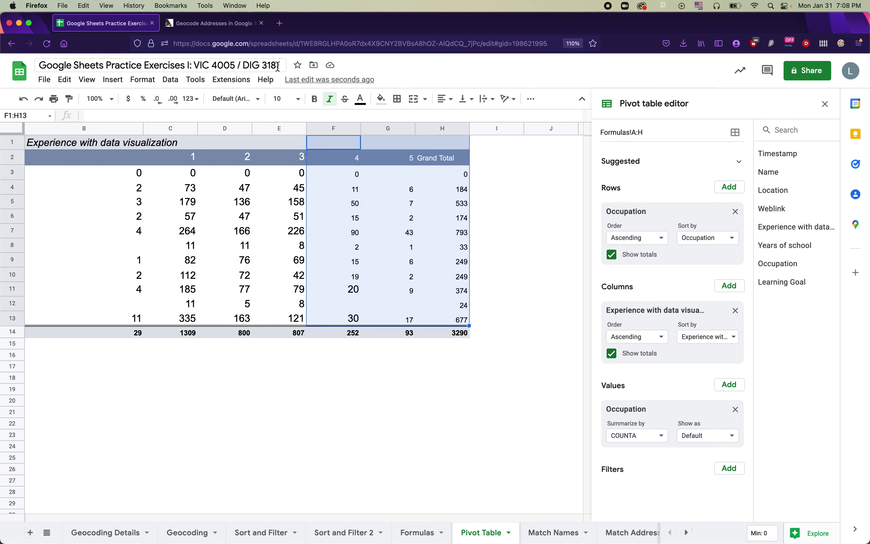
{"action": "left_click", "coordinate": [287, 98]}
{"action": "left_click", "coordinate": [283, 237]}
{"action": "left_click", "coordinate": [382, 260]}
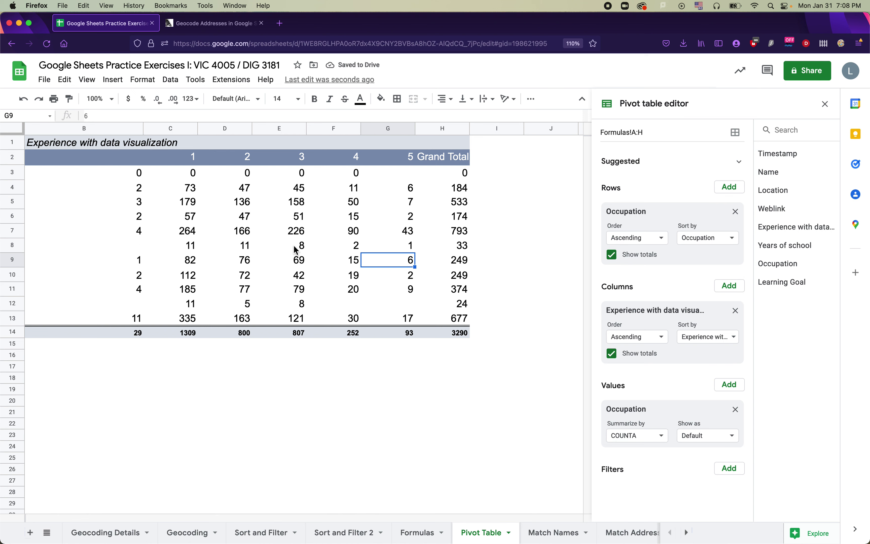
Step: Freeze column A so the occupation names stay in place while viewing the experience-level columns
{"action": "scroll", "coordinate": [194, 194], "scroll_direction": "left", "scroll_amount": 3}
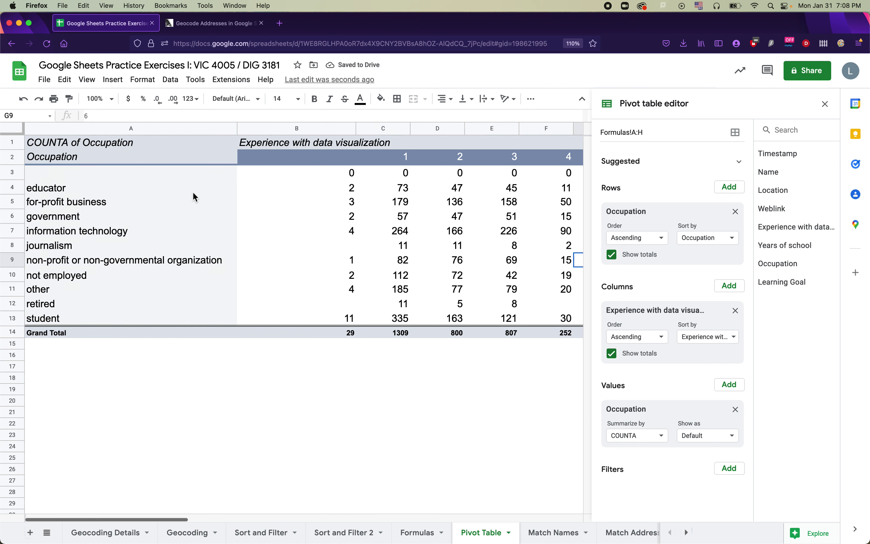
{"action": "left_click_drag", "start_coordinate": [238, 129], "coordinate": [202, 132]}
{"action": "scroll", "coordinate": [438, 233], "scroll_direction": "right", "scroll_amount": 5}
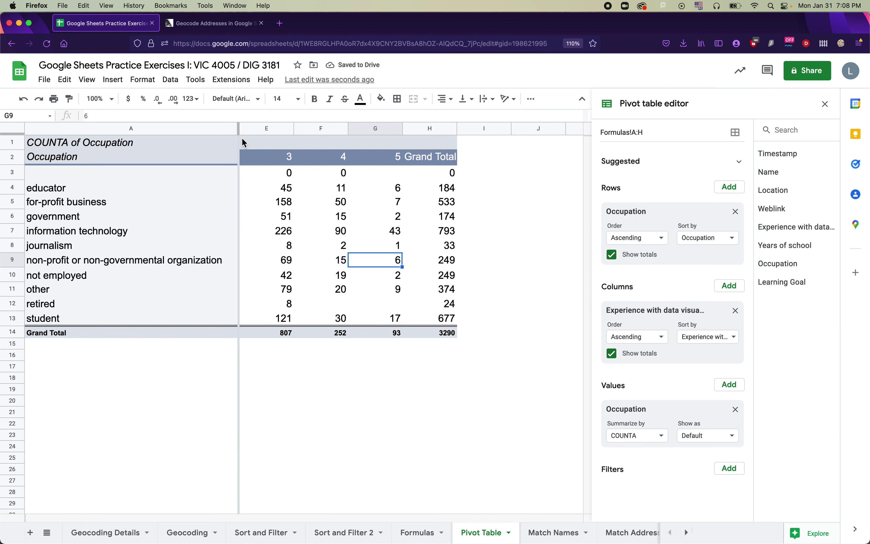
{"action": "scroll", "coordinate": [303, 201], "scroll_direction": "left", "scroll_amount": 5}
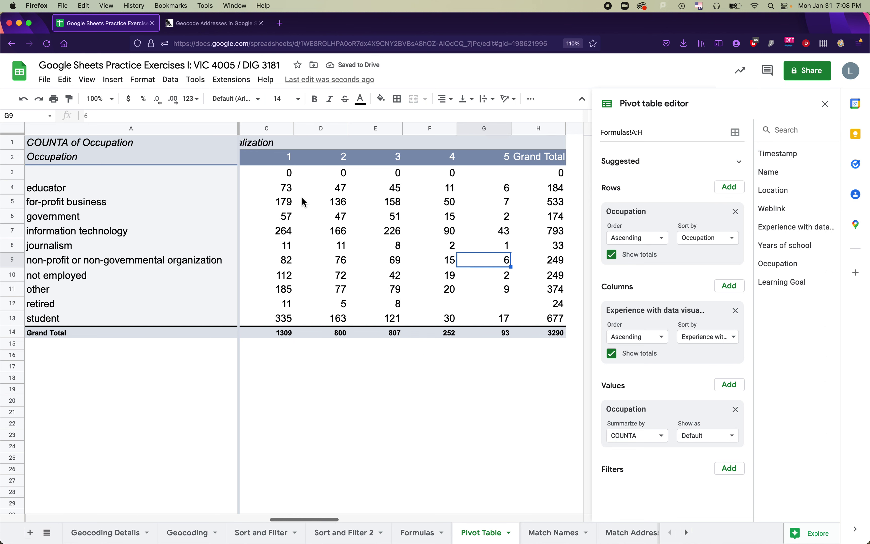
{"action": "scroll", "coordinate": [302, 199], "scroll_direction": "right", "scroll_amount": 3}
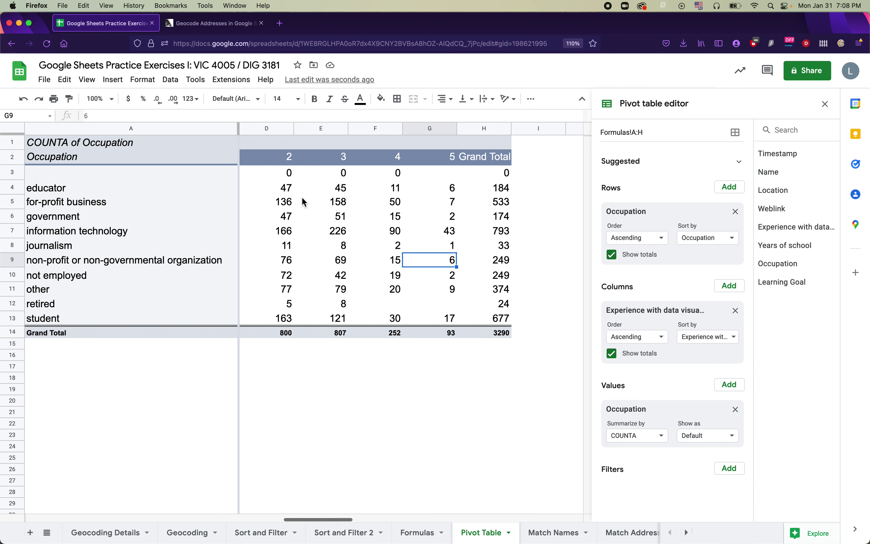
Step: Narrow column A to make room for more experience-level columns, and review the counts across all levels
{"action": "left_click_drag", "start_coordinate": [238, 128], "coordinate": [182, 127]}
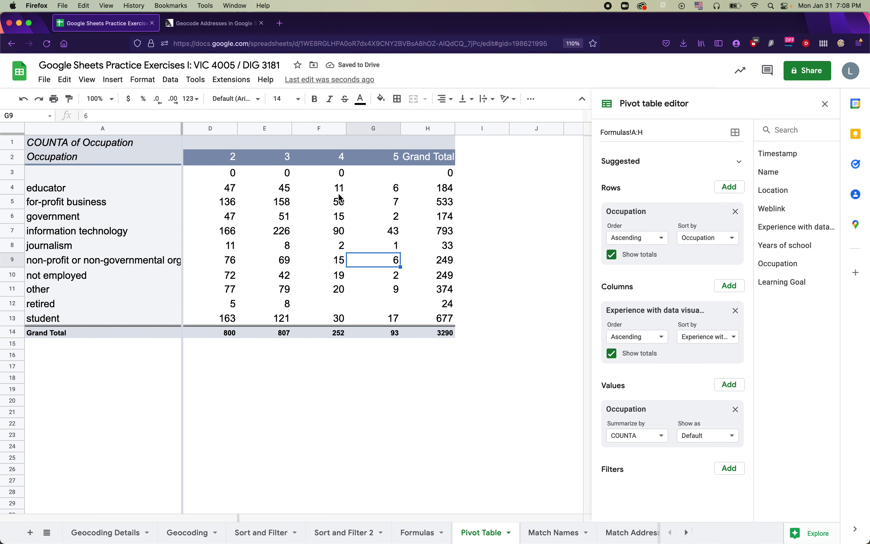
{"action": "scroll", "coordinate": [287, 208], "scroll_direction": "left", "scroll_amount": 3}
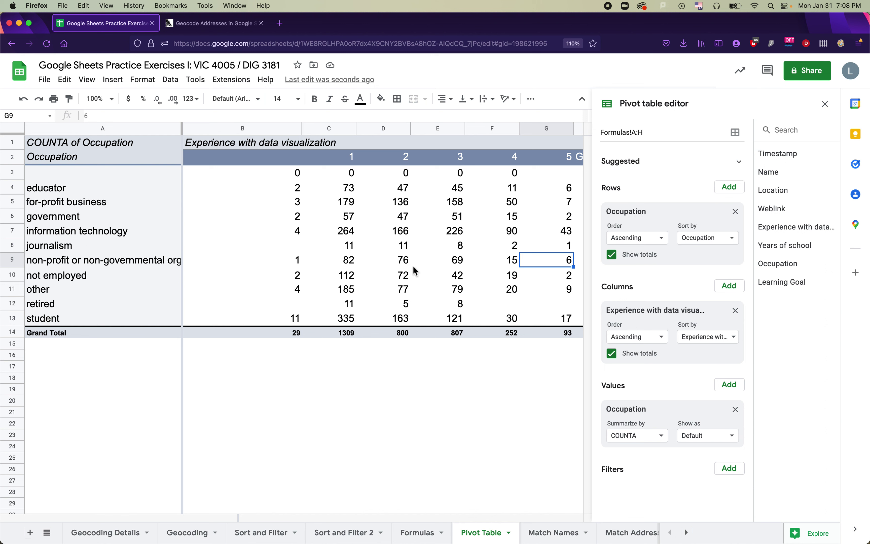
{"action": "scroll", "coordinate": [414, 267], "scroll_direction": "right", "scroll_amount": 3}
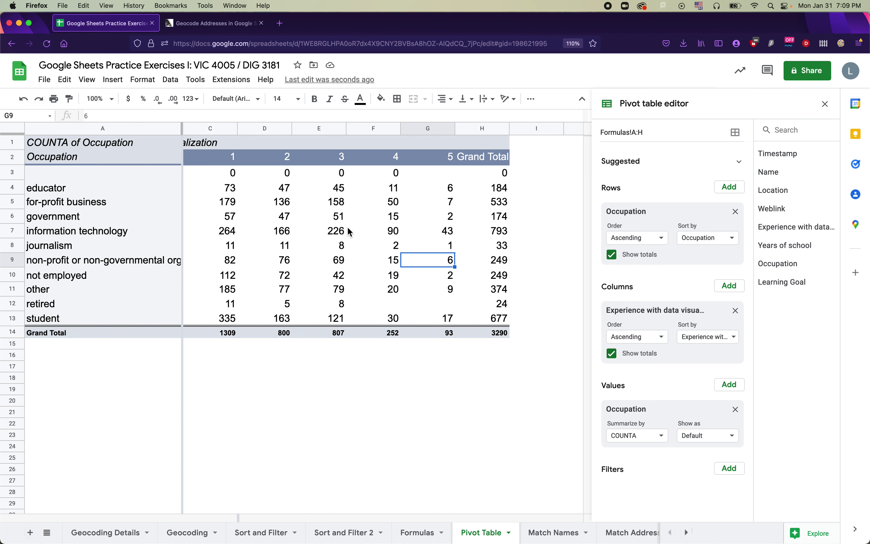
Step: Examine the Years of school column on the Formulas sheet and return to the Pivot Table sheet
{"action": "left_click", "coordinate": [417, 532]}
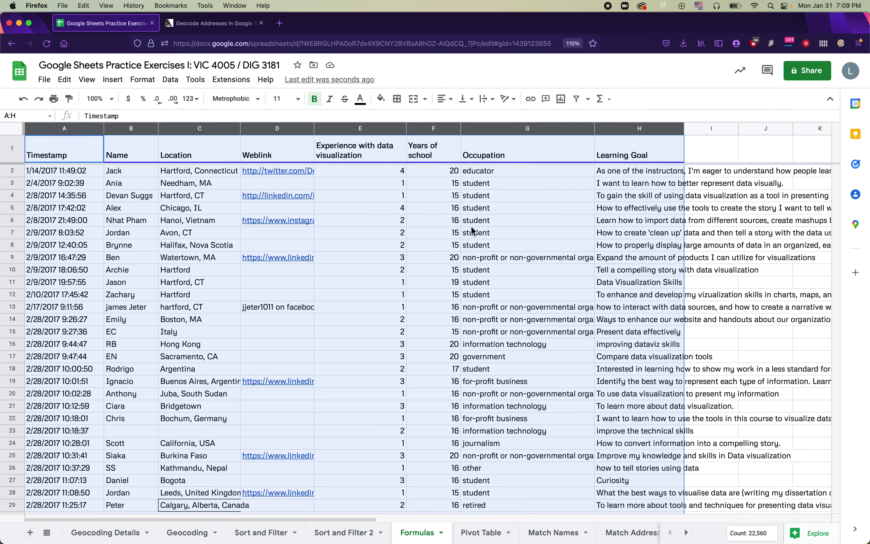
{"action": "left_click", "coordinate": [436, 170]}
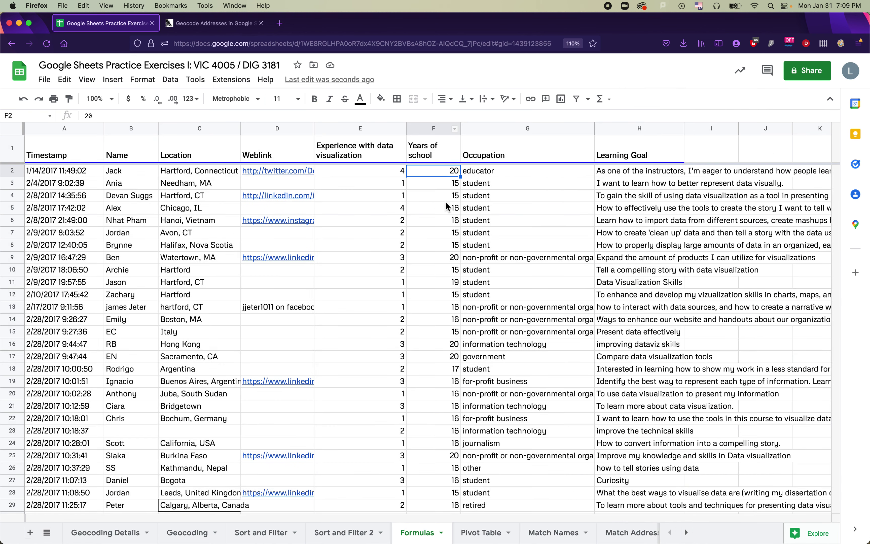
{"action": "scroll", "coordinate": [416, 467], "scroll_direction": "down", "scroll_amount": 10}
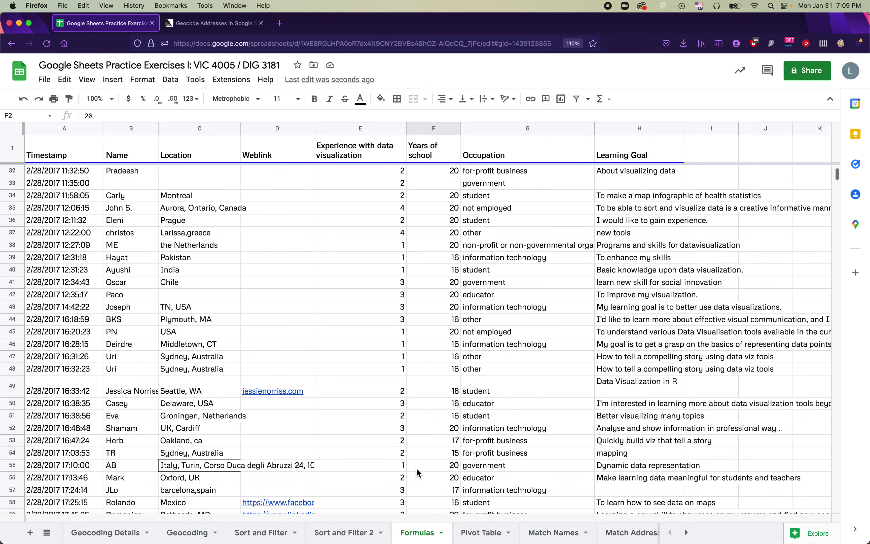
{"action": "scroll", "coordinate": [416, 467], "scroll_direction": "up", "scroll_amount": 10}
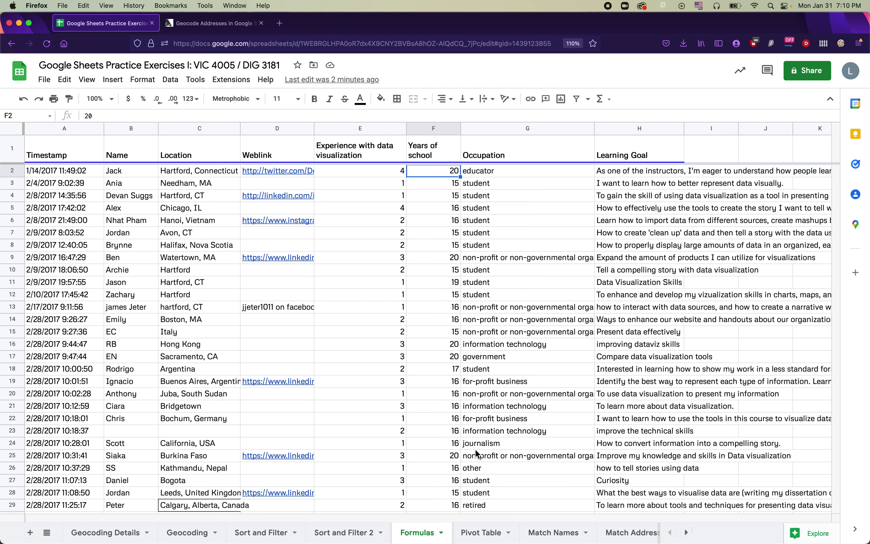
{"action": "left_click", "coordinate": [478, 536]}
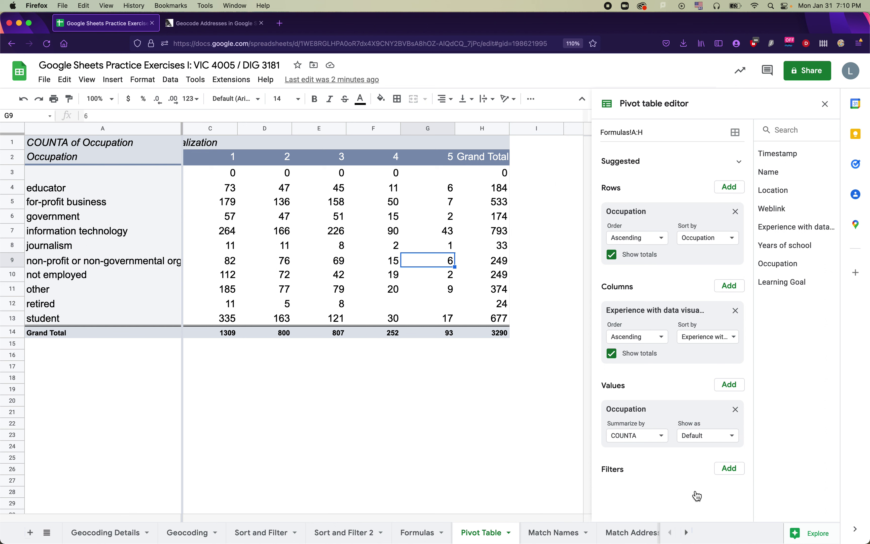
Step: Filter the pivot table by Years of school so that only the value 20 is included
{"action": "left_click", "coordinate": [735, 470]}
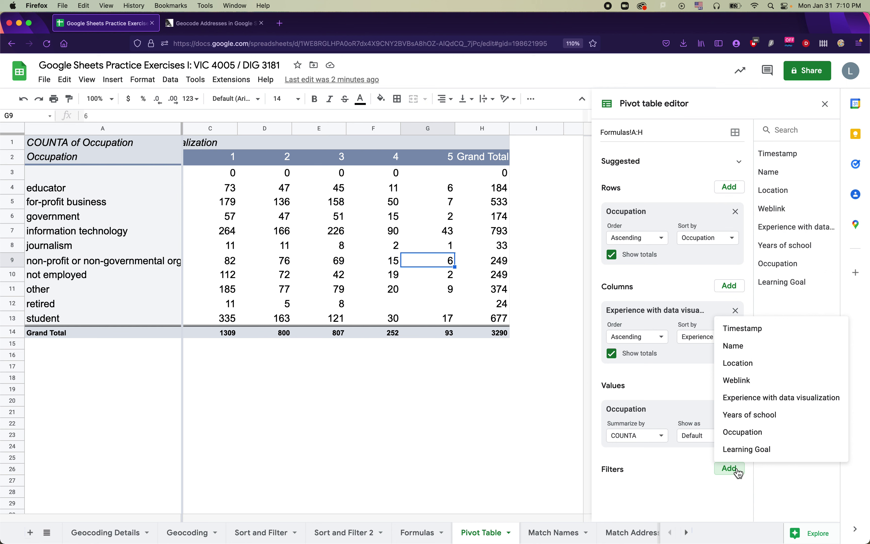
{"action": "left_click", "coordinate": [771, 414]}
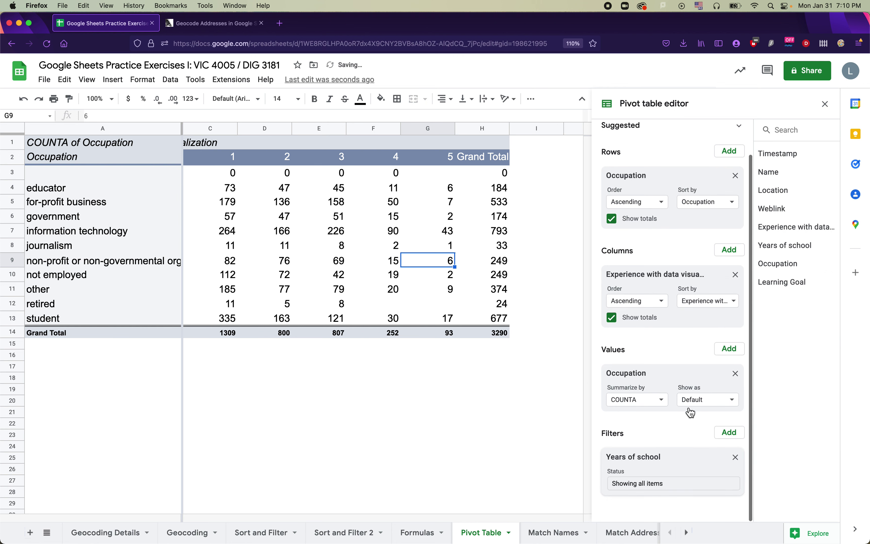
{"action": "left_click", "coordinate": [680, 498]}
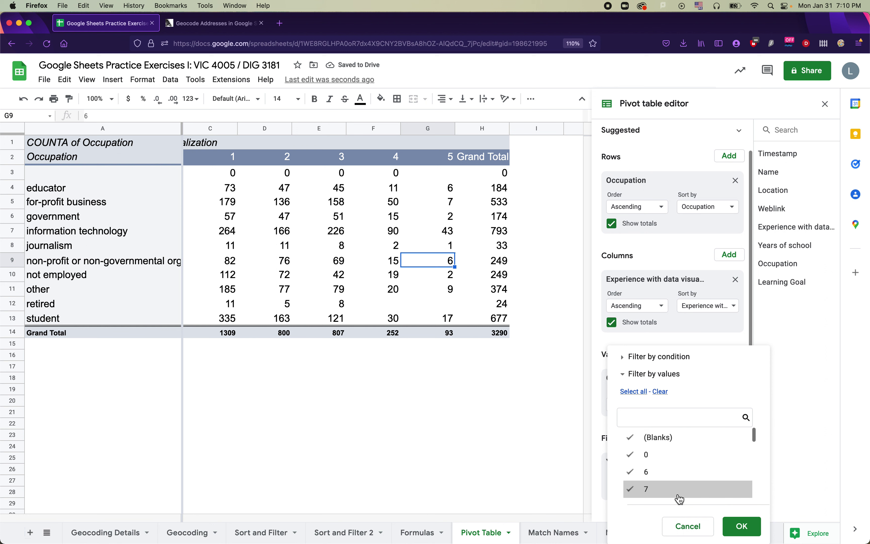
{"action": "left_click", "coordinate": [661, 392]}
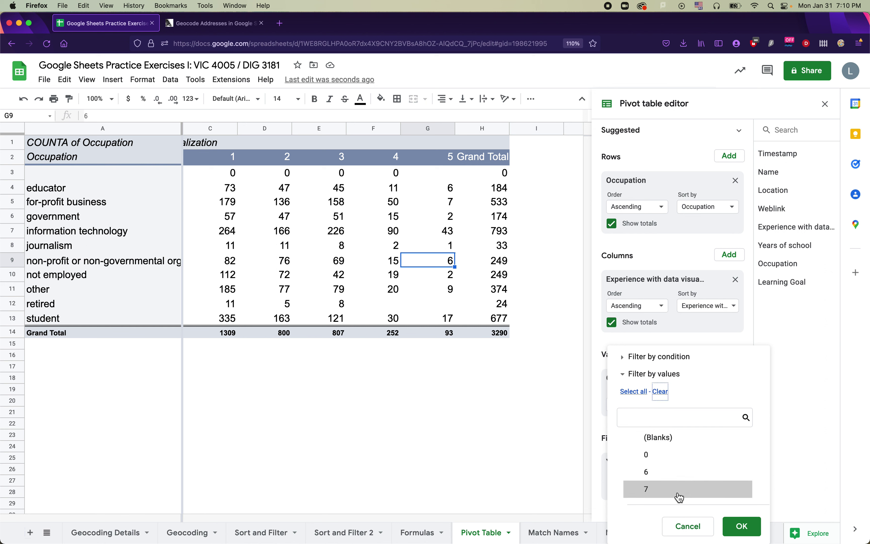
{"action": "type", "text": "20"}
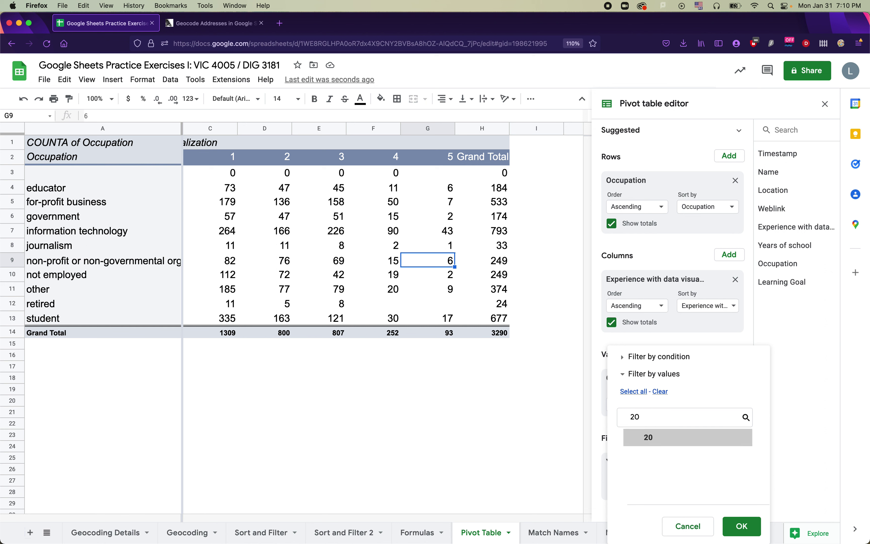
{"action": "left_click", "coordinate": [669, 452]}
{"action": "left_click", "coordinate": [741, 526]}
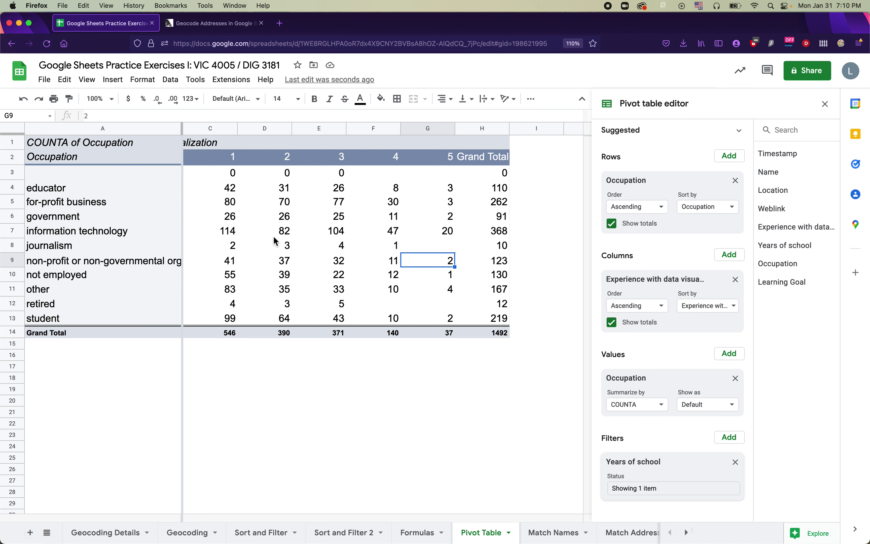
{"action": "scroll", "coordinate": [237, 267], "scroll_direction": "left", "scroll_amount": 2}
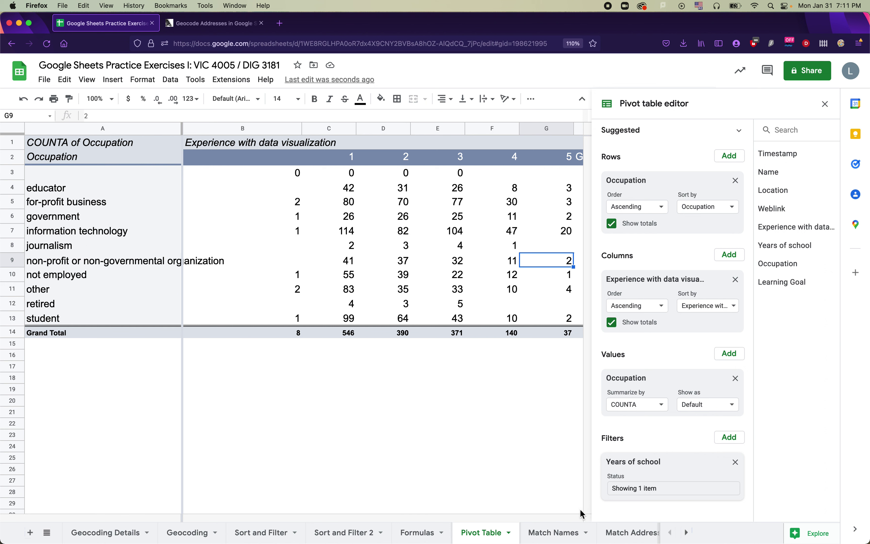
Step: Compare the organization column of the Match Names sheet with the organizations and address columns on the Match Addresses sheet
{"action": "left_click", "coordinate": [562, 531]}
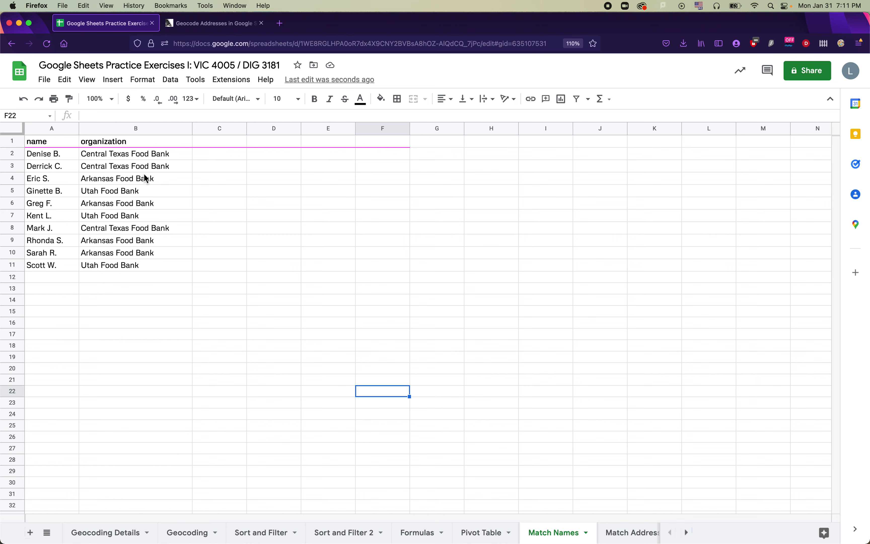
{"action": "left_click", "coordinate": [636, 535]}
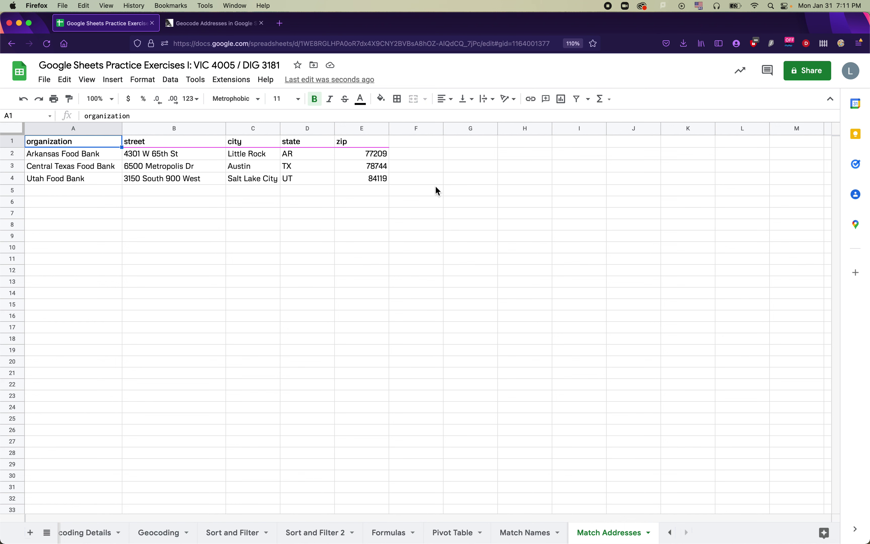
{"action": "left_click", "coordinate": [511, 531]}
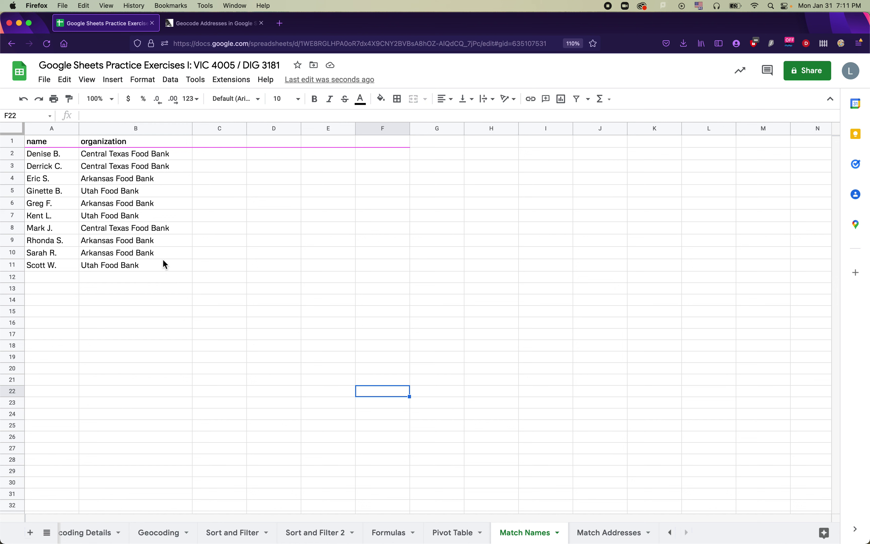
{"action": "left_click_drag", "start_coordinate": [181, 154], "coordinate": [176, 270]}
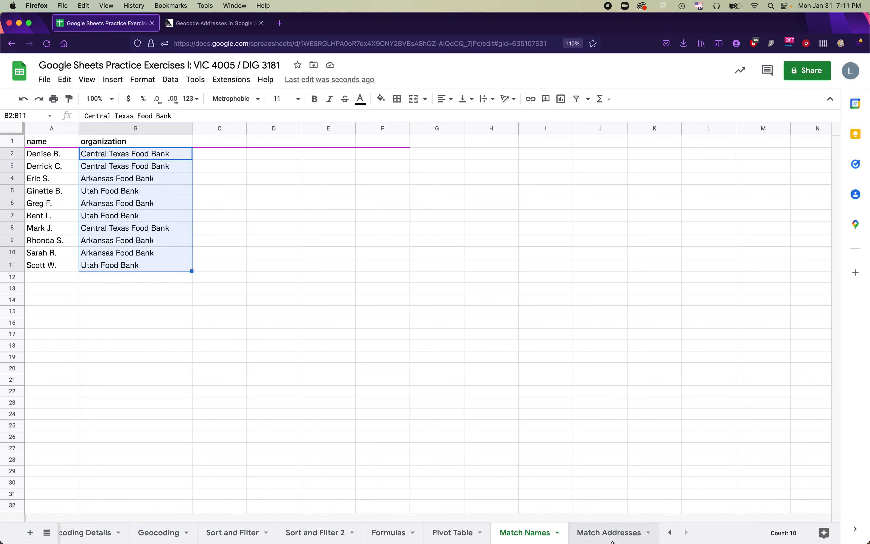
{"action": "left_click", "coordinate": [191, 263]}
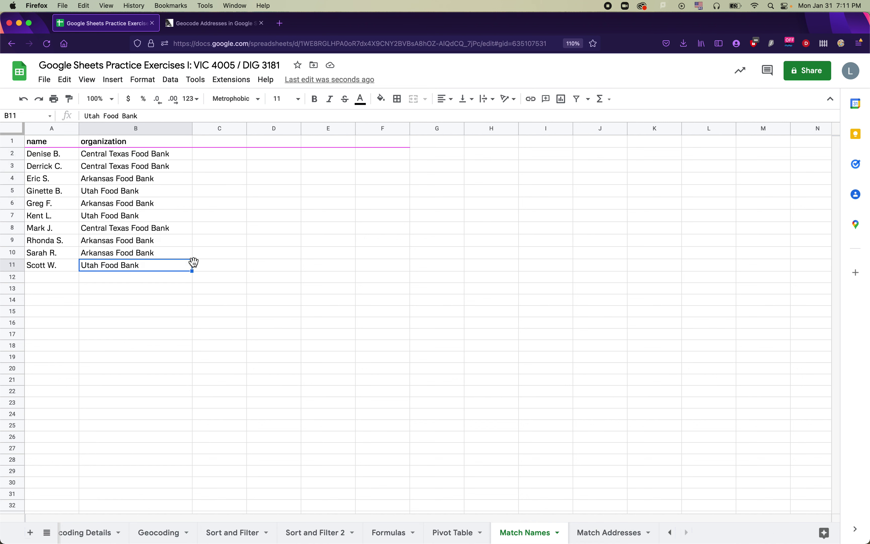
{"action": "left_click", "coordinate": [609, 532]}
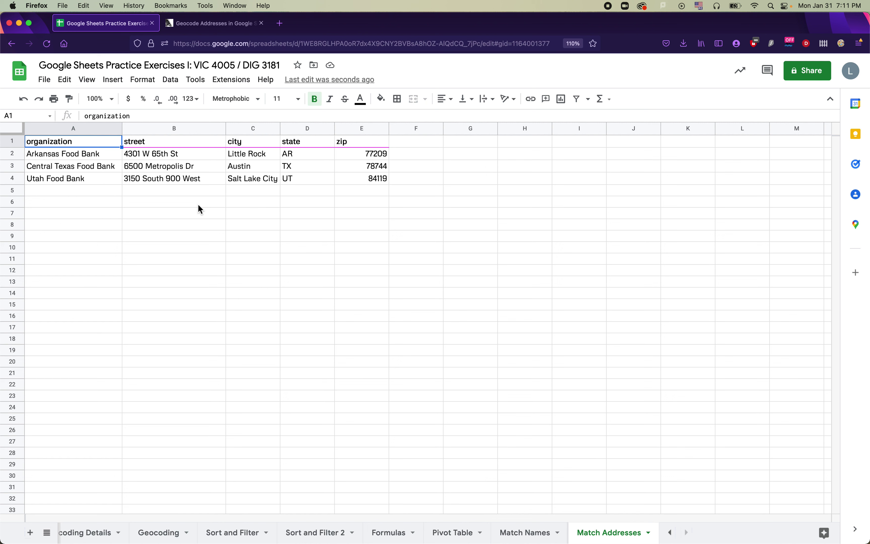
Step: Copy the street, city, state and zip headers from the Match Addresses sheet into C1:F1 of the Match Names sheet
{"action": "left_click_drag", "start_coordinate": [73, 160], "coordinate": [74, 181]}
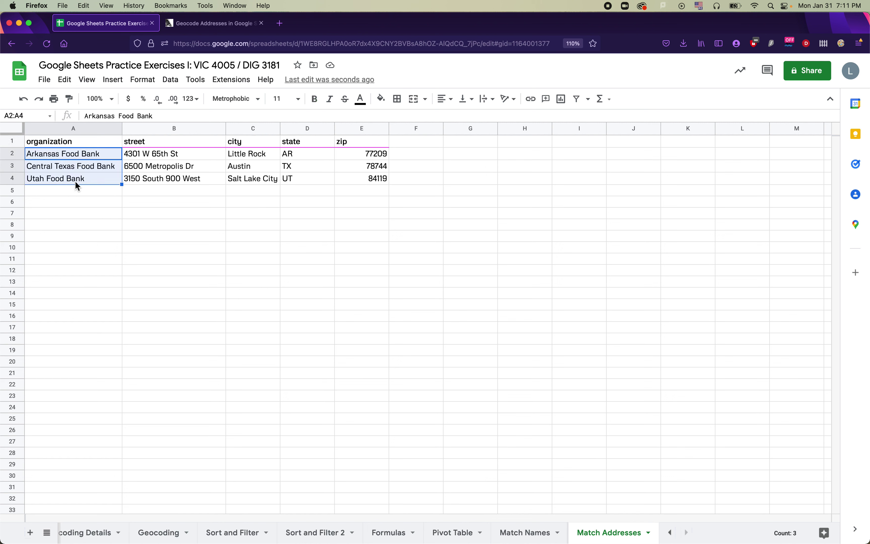
{"action": "left_click_drag", "start_coordinate": [90, 146], "coordinate": [89, 180]}
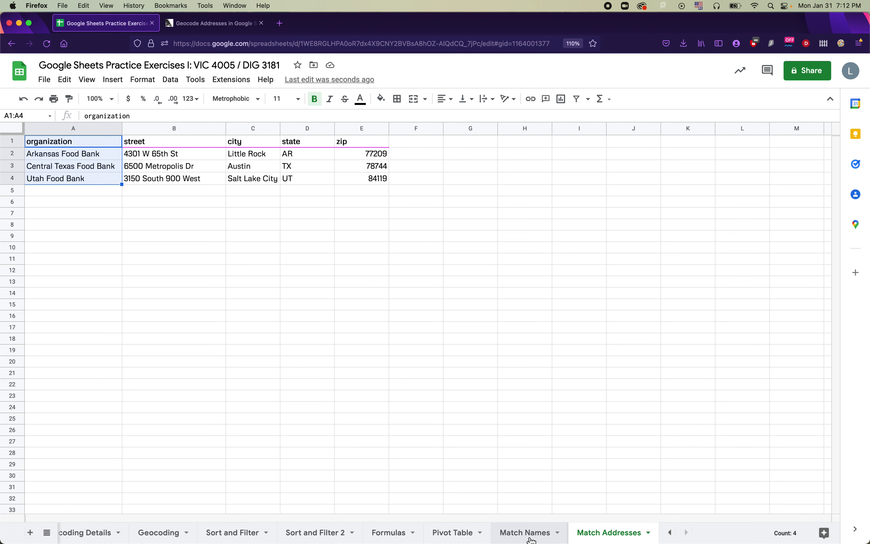
{"action": "left_click", "coordinate": [350, 250]}
{"action": "left_click_drag", "start_coordinate": [164, 141], "coordinate": [360, 145]}
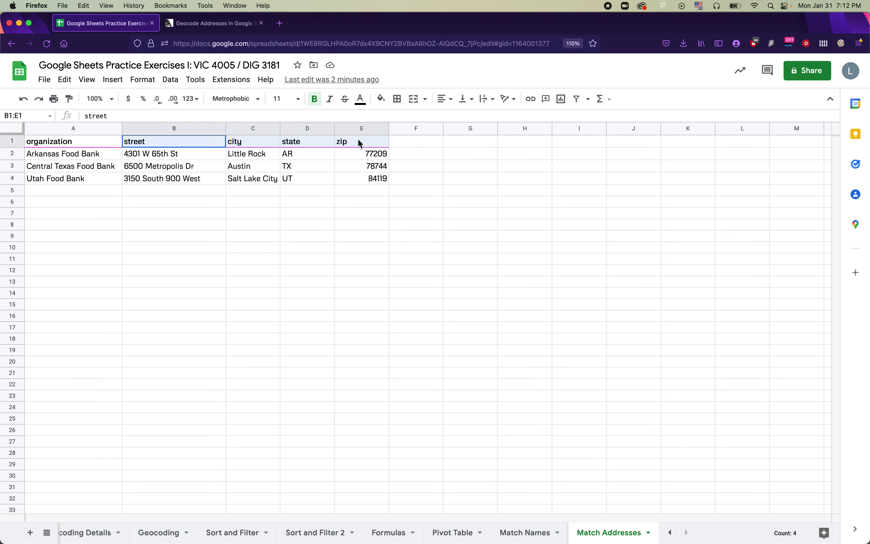
{"action": "key", "text": "super+c"}
{"action": "left_click", "coordinate": [522, 532]}
{"action": "left_click", "coordinate": [237, 145]}
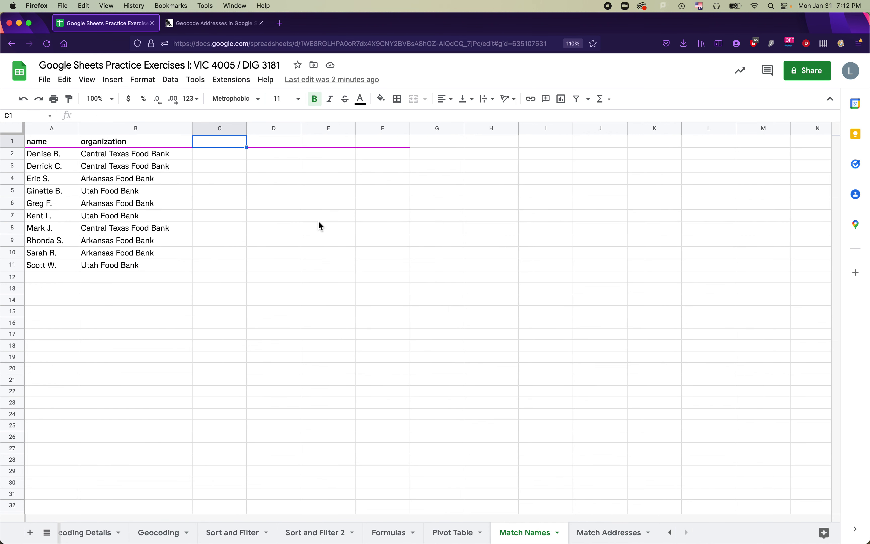
{"action": "key", "text": "super+v"}
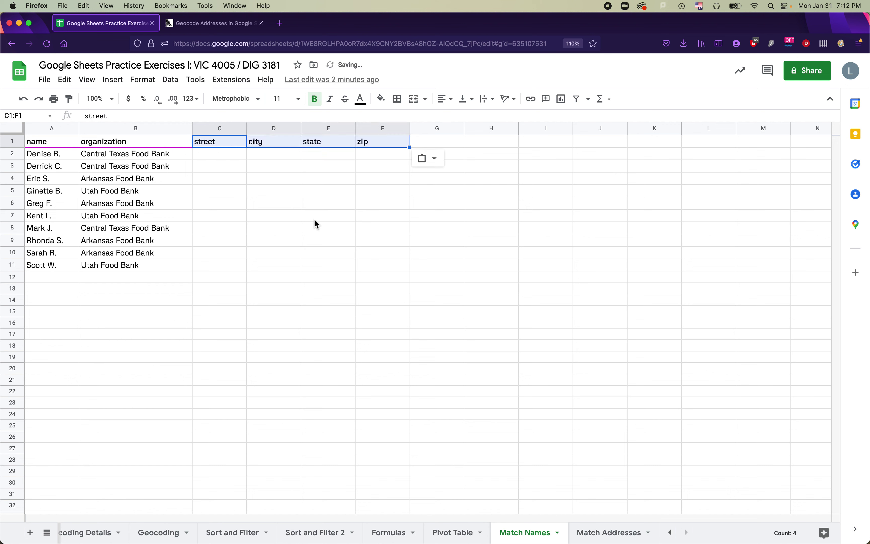
{"action": "left_click", "coordinate": [118, 142]}
{"action": "left_click", "coordinate": [260, 193]}
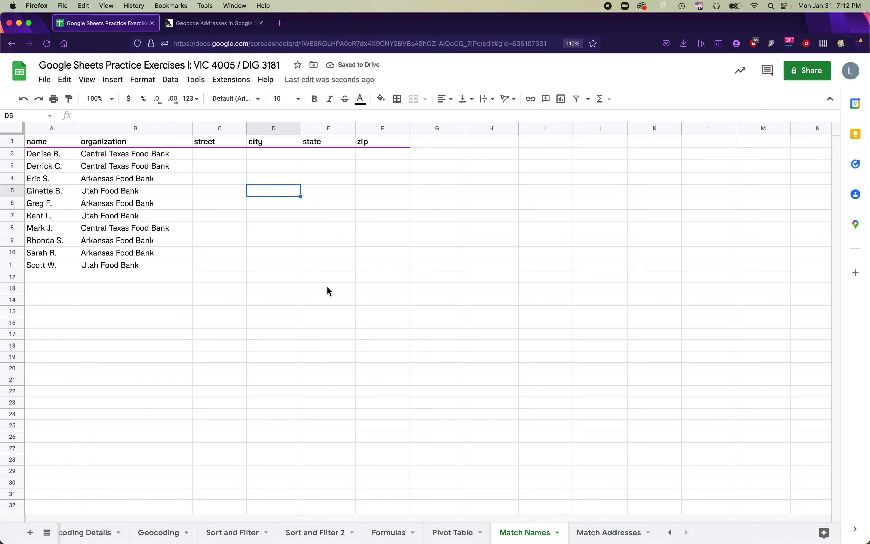
Step: Widen the empty street column C on the Match Names sheet to about double its width
{"action": "left_click_drag", "start_coordinate": [214, 155], "coordinate": [388, 268]}
{"action": "left_click", "coordinate": [220, 154]}
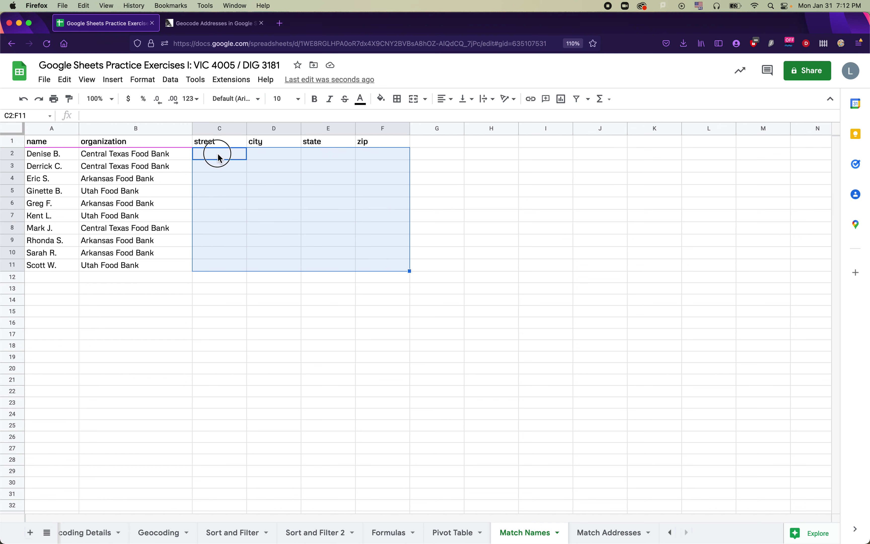
{"action": "left_click_drag", "start_coordinate": [247, 128], "coordinate": [302, 131]}
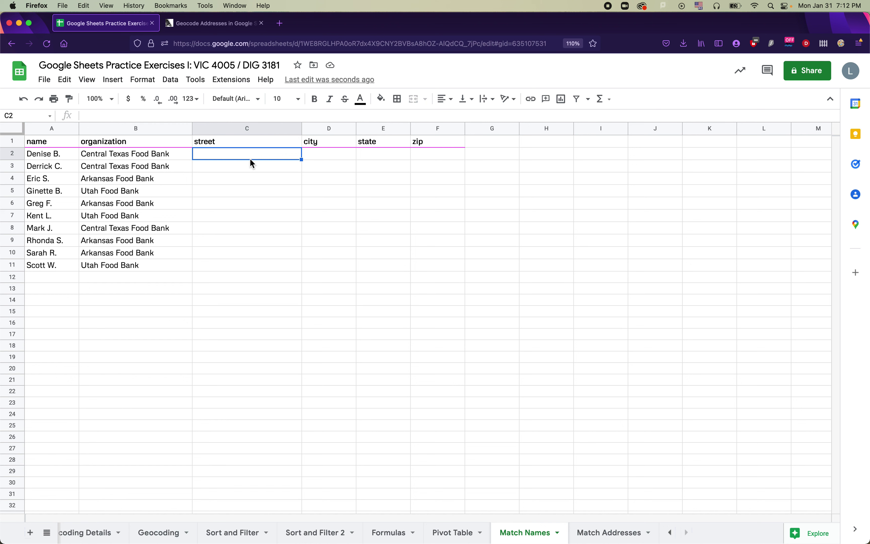
Step: Start a VLOOKUP formula in C2 with B2 as the search key, consulting the function's argument help
{"action": "type", "text": "="}
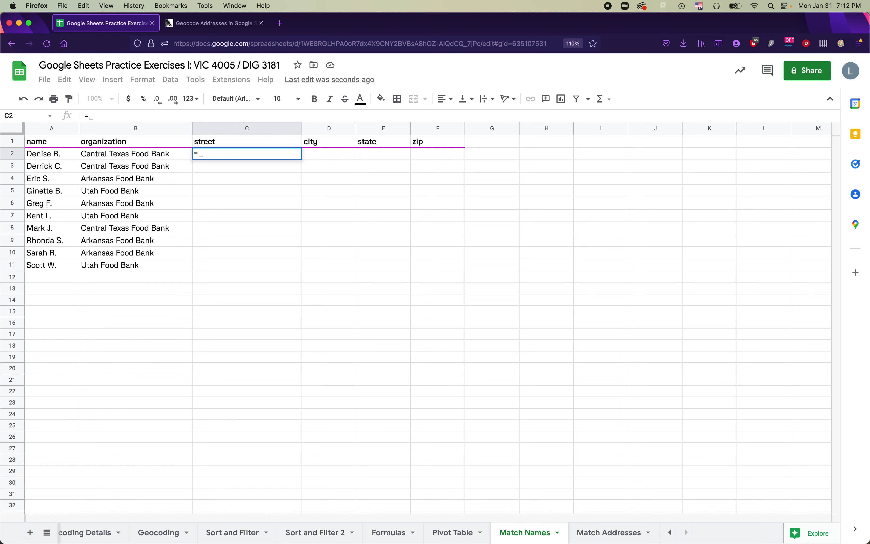
{"action": "type", "text": "VLOOKUp"}
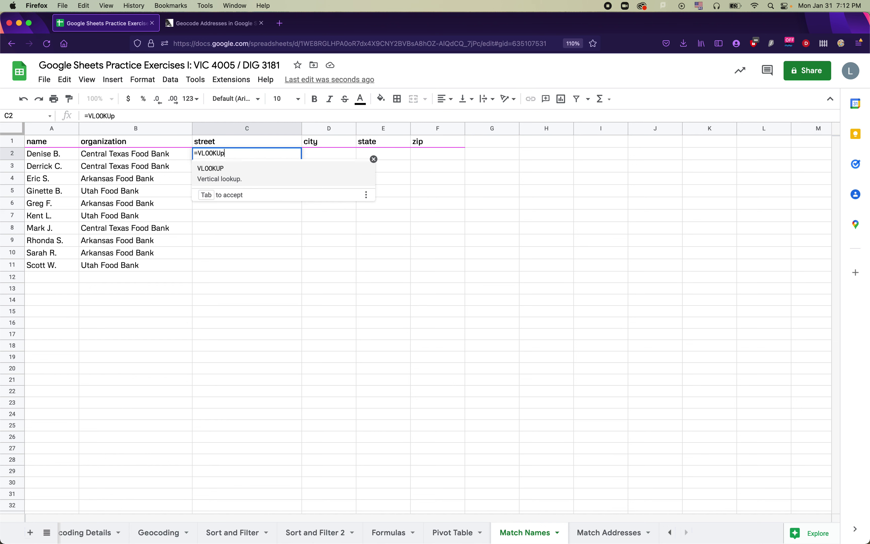
{"action": "key", "text": "BackSpace"}
{"action": "type", "text": "P("}
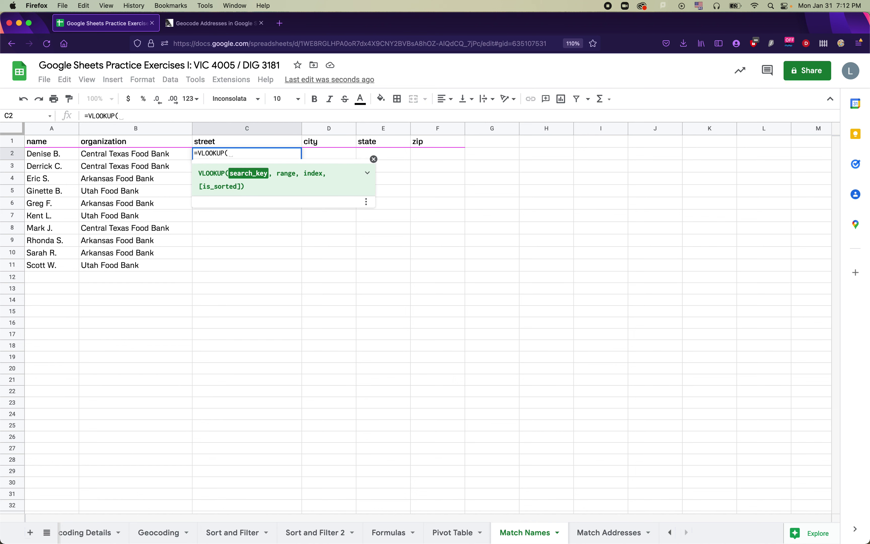
{"action": "left_click", "coordinate": [367, 174]}
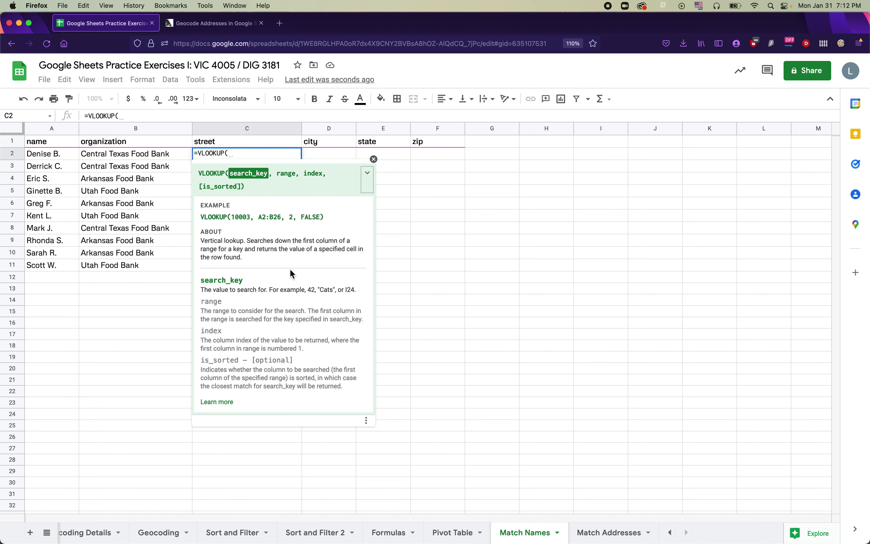
{"action": "left_click", "coordinate": [367, 174]}
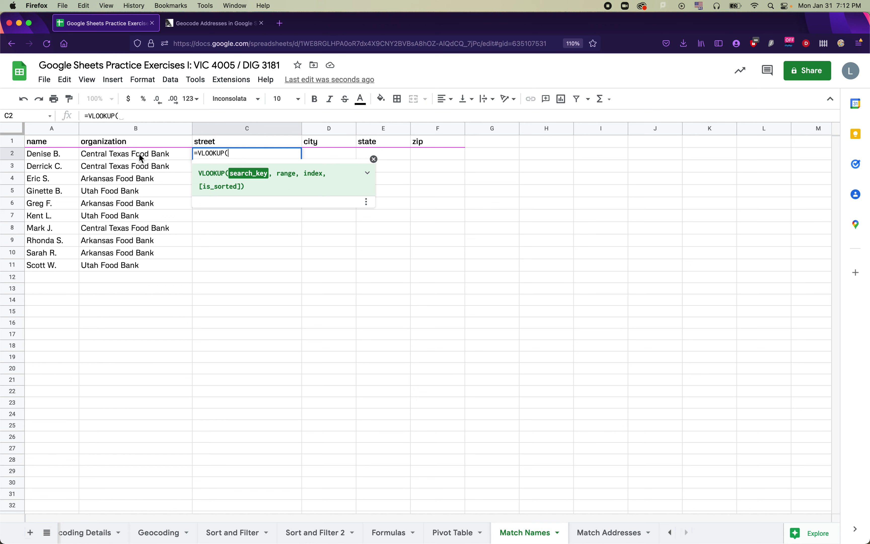
{"action": "type", "text": "B"}
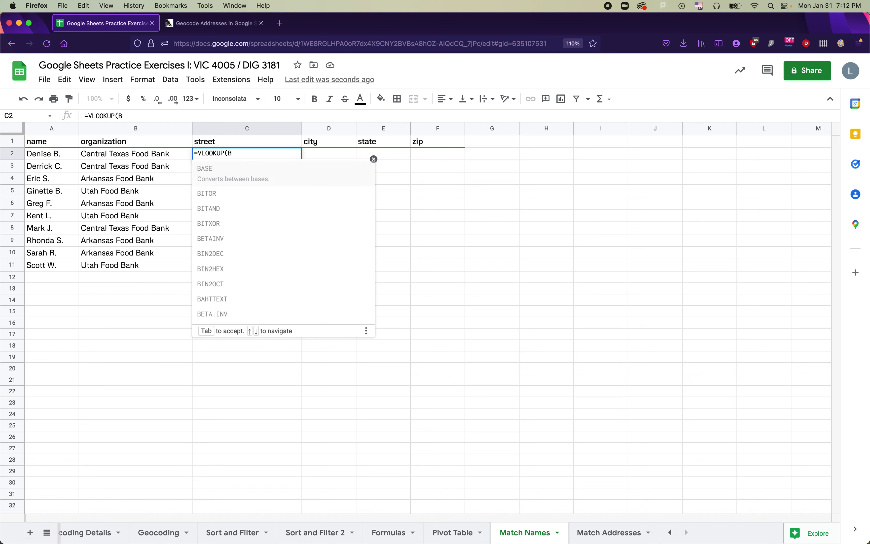
{"action": "type", "text": "2"}
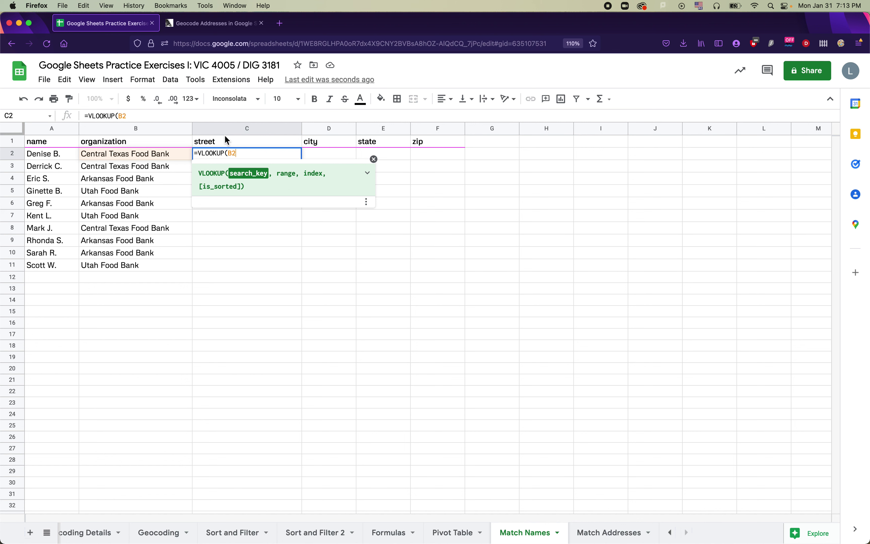
Step: Add 'Match Adresses'!A:E as the lookup range in the C2 formula
{"action": "type", "text": ","}
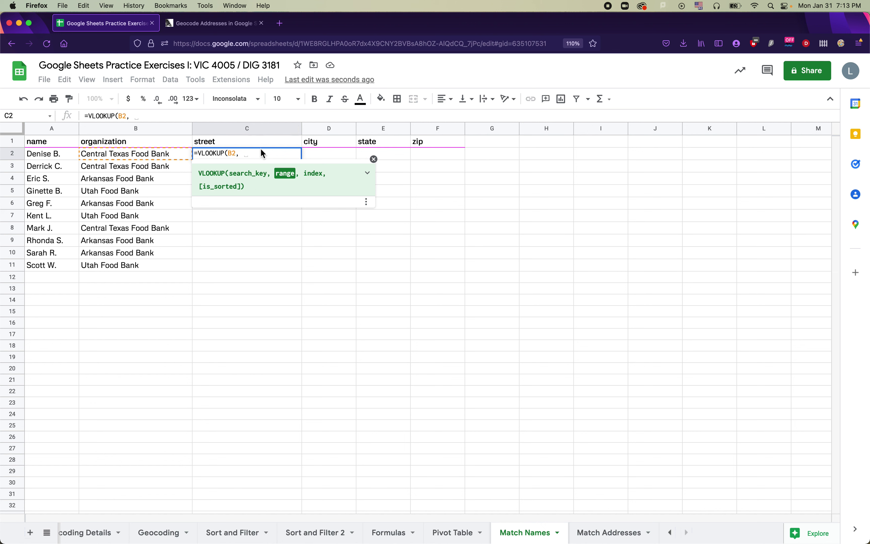
{"action": "type", "text": "'Ma"}
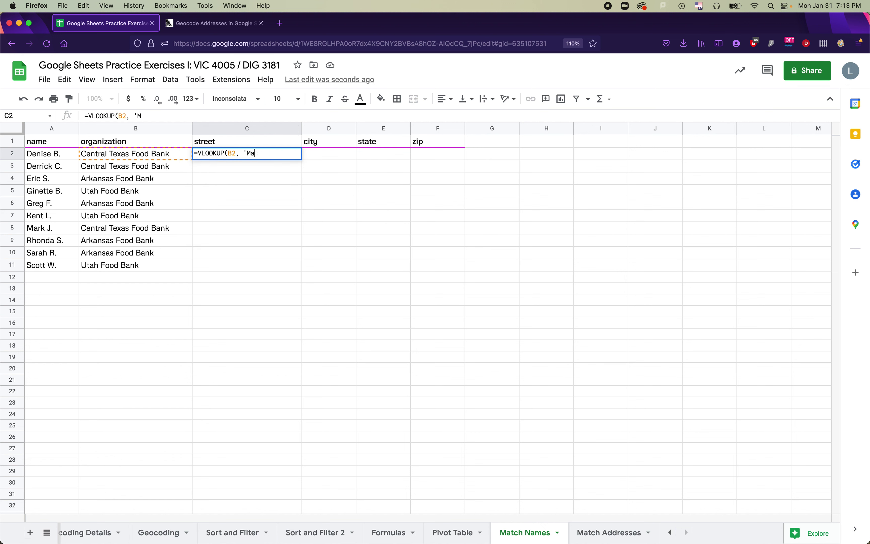
{"action": "type", "text": "tch Adresses'"}
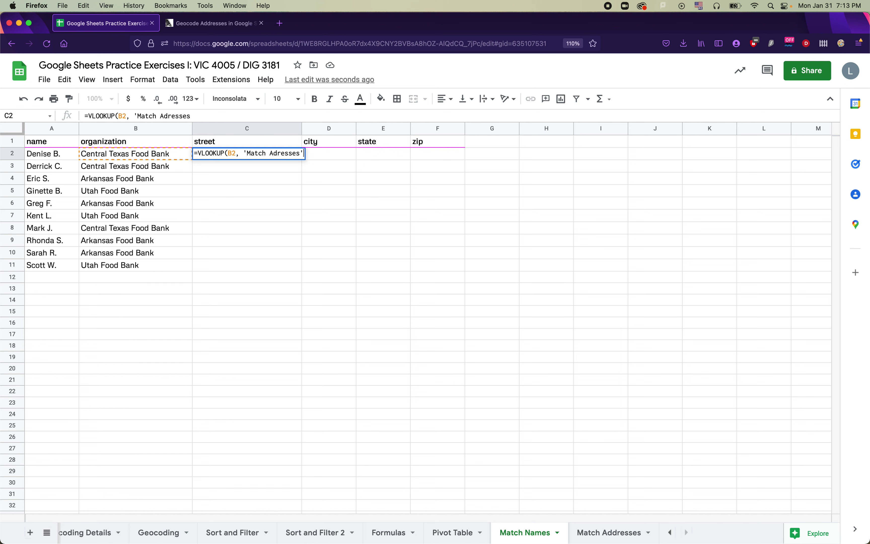
{"action": "type", "text": "!A:E,"}
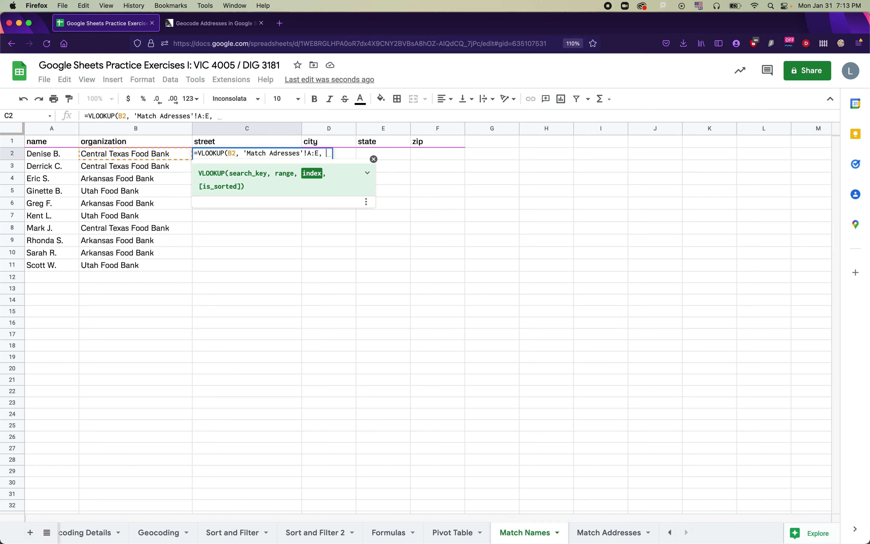
Step: Complete the VLOOKUP in C2 with column index 2 and is_sorted false, consulting the help for the index argument
{"action": "left_click", "coordinate": [366, 173]}
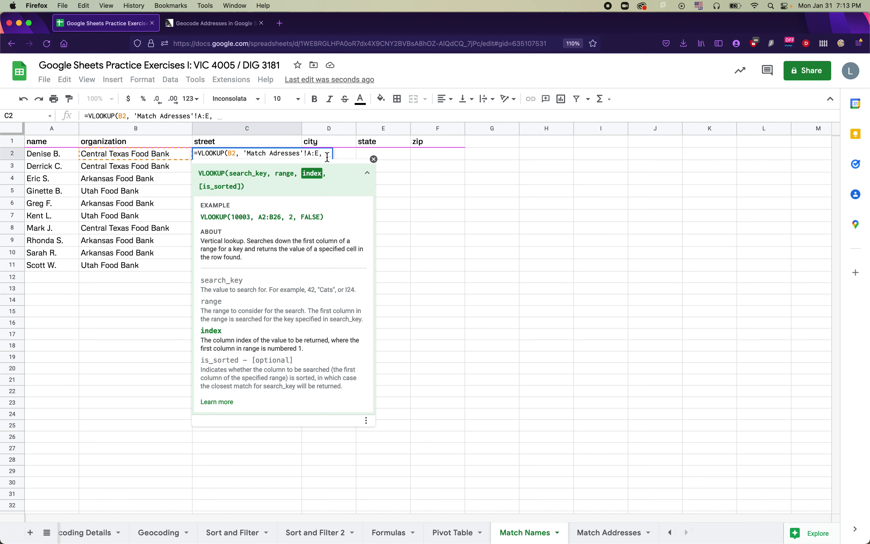
{"action": "type", "text": "2"}
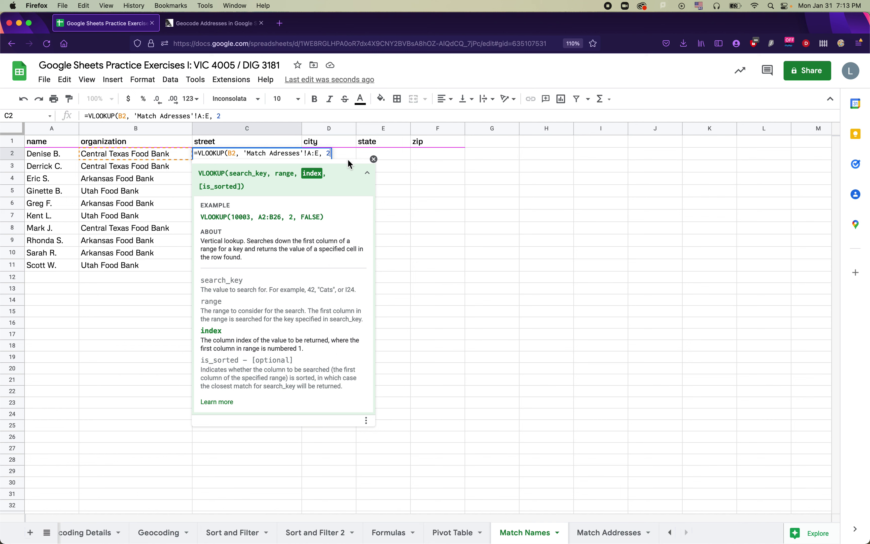
{"action": "left_click", "coordinate": [367, 173]}
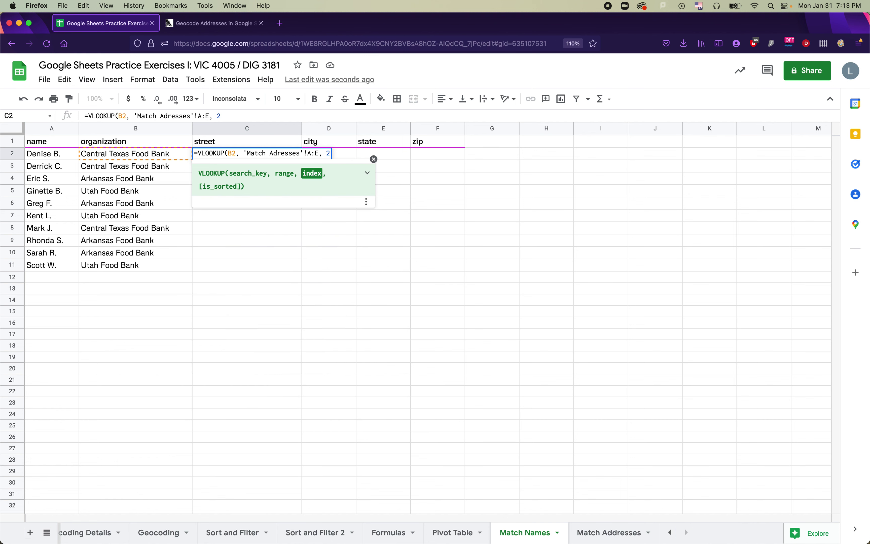
{"action": "key", "text": "F1"}
{"action": "left_click", "coordinate": [367, 173]}
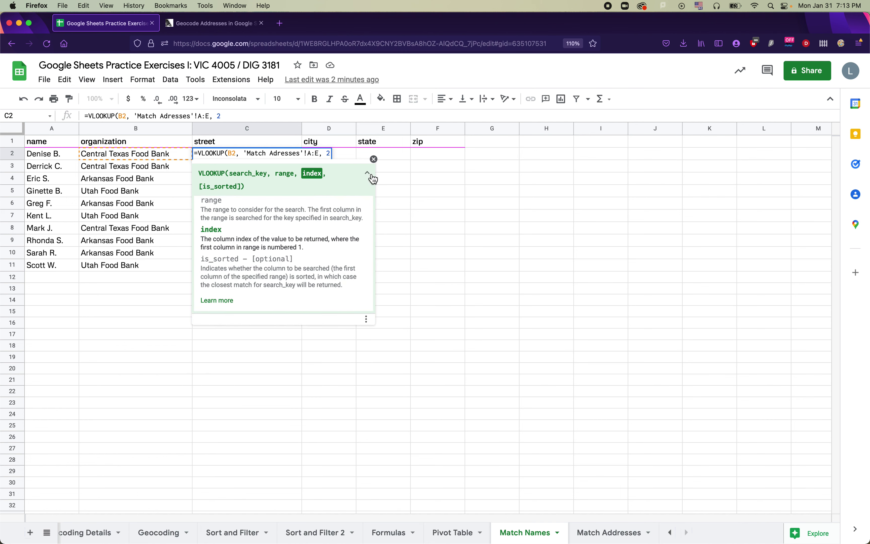
{"action": "left_click", "coordinate": [331, 154]}
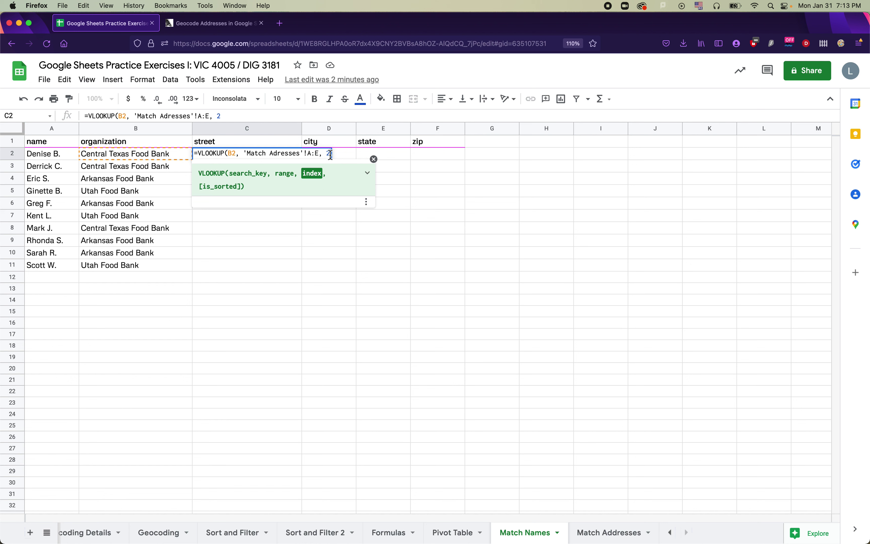
{"action": "type", "text": ", false)"}
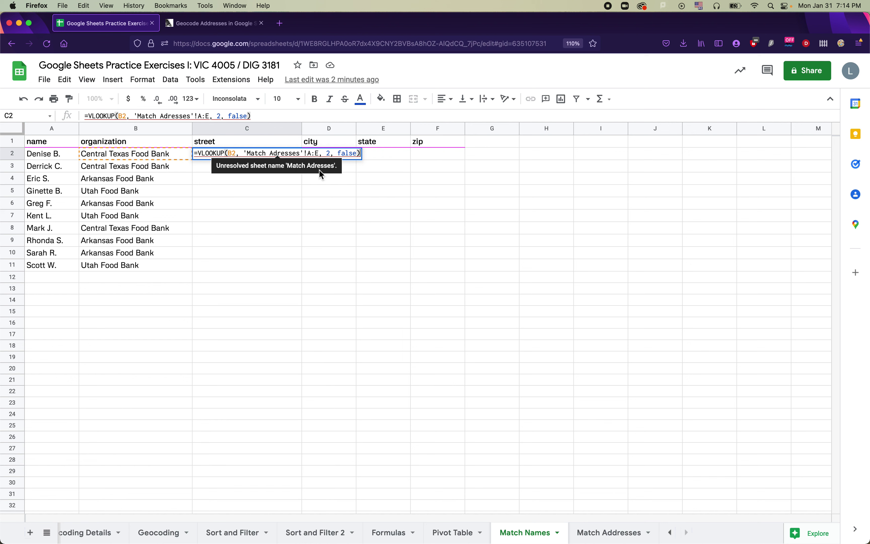
Step: Correct the sheet name in the C2 formula to 'Match Addresses', enter the formula, and dismiss the suggested autofill
{"action": "left_click", "coordinate": [278, 154]}
{"action": "type", "text": "d"}
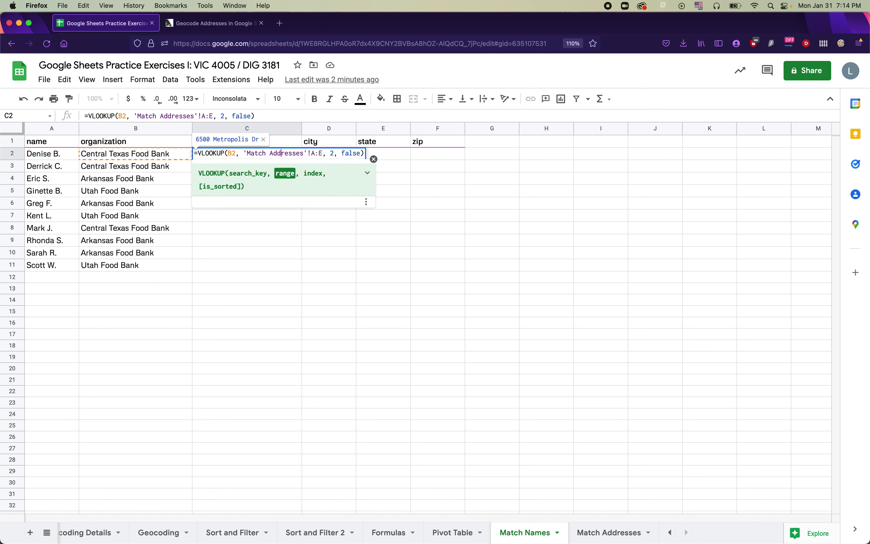
{"action": "left_click", "coordinate": [365, 155]}
{"action": "key", "text": "Return"}
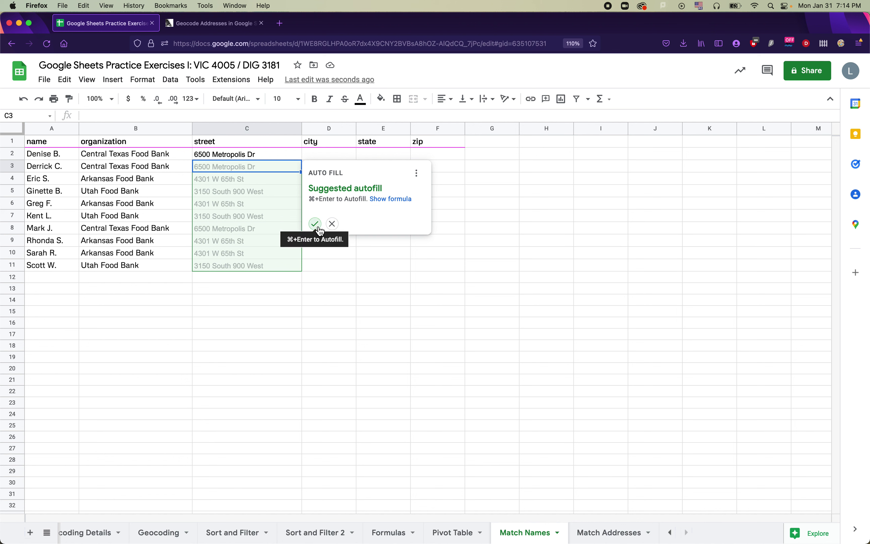
{"action": "left_click", "coordinate": [398, 266]}
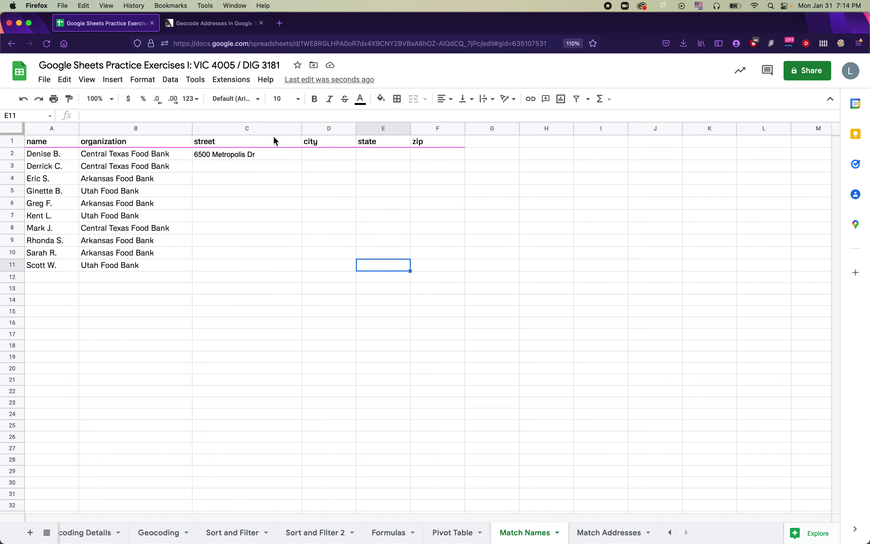
Step: Fill the VLOOKUP formula from C2 down to row 11 and across the city, state and zip columns through F11
{"action": "left_click", "coordinate": [274, 157]}
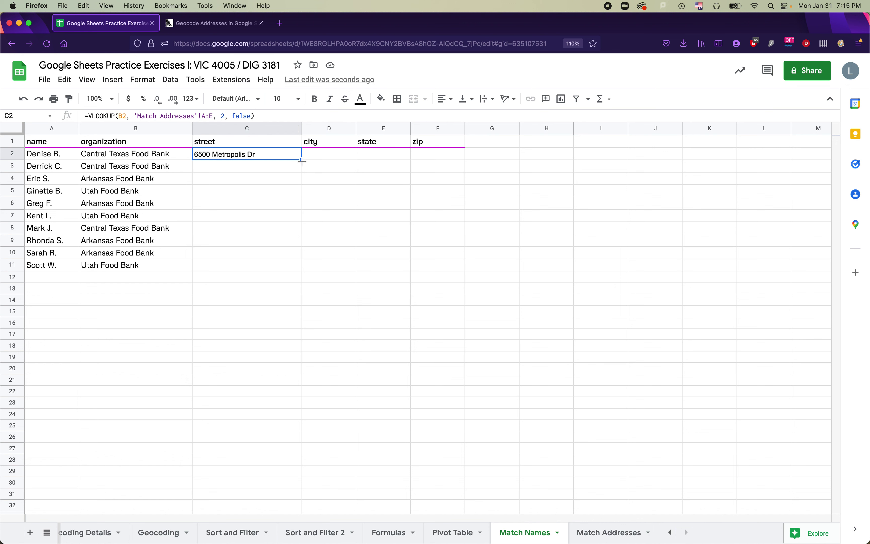
{"action": "left_click_drag", "start_coordinate": [302, 162], "coordinate": [435, 265]}
{"action": "left_click_drag", "start_coordinate": [434, 264], "coordinate": [434, 265]}
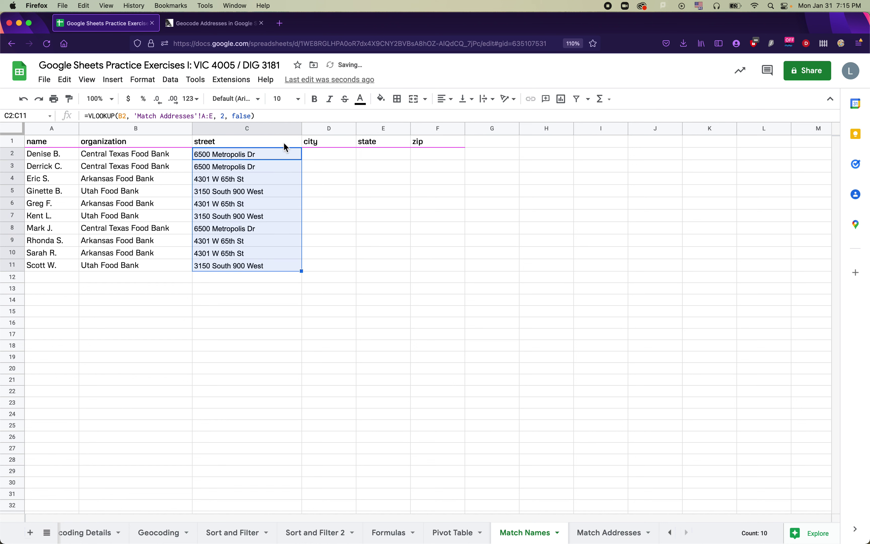
{"action": "left_click", "coordinate": [282, 153]}
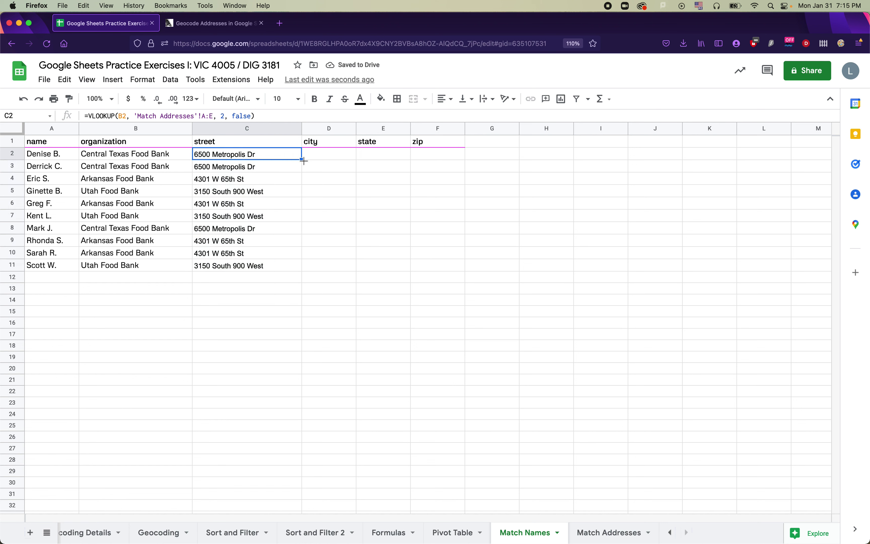
{"action": "left_click_drag", "start_coordinate": [303, 161], "coordinate": [462, 271]}
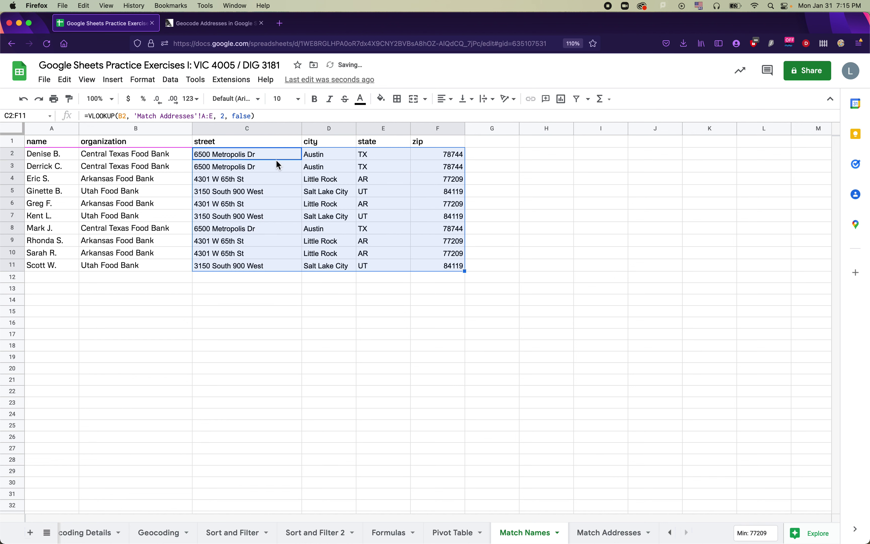
{"action": "left_click", "coordinate": [457, 310]}
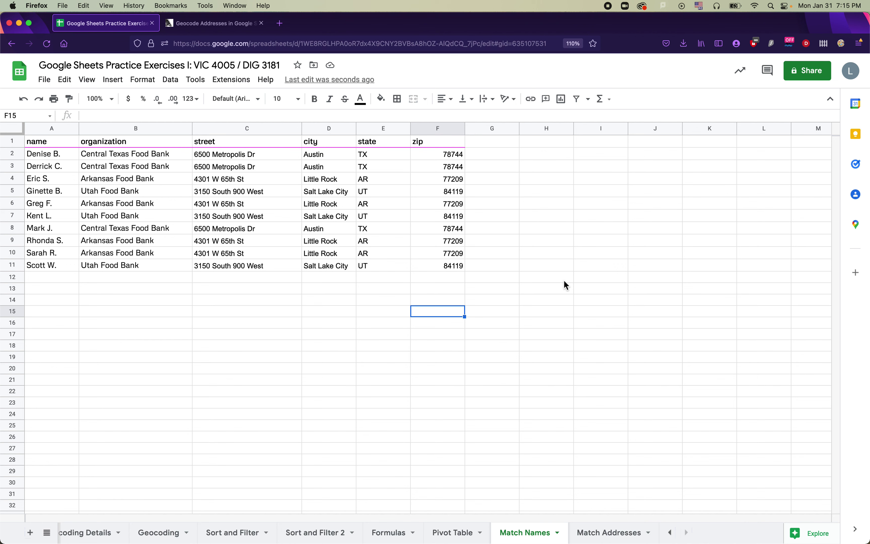
Step: Check the source addresses on the Match Addresses sheet and return to the Match Names sheet
{"action": "left_click", "coordinate": [611, 532]}
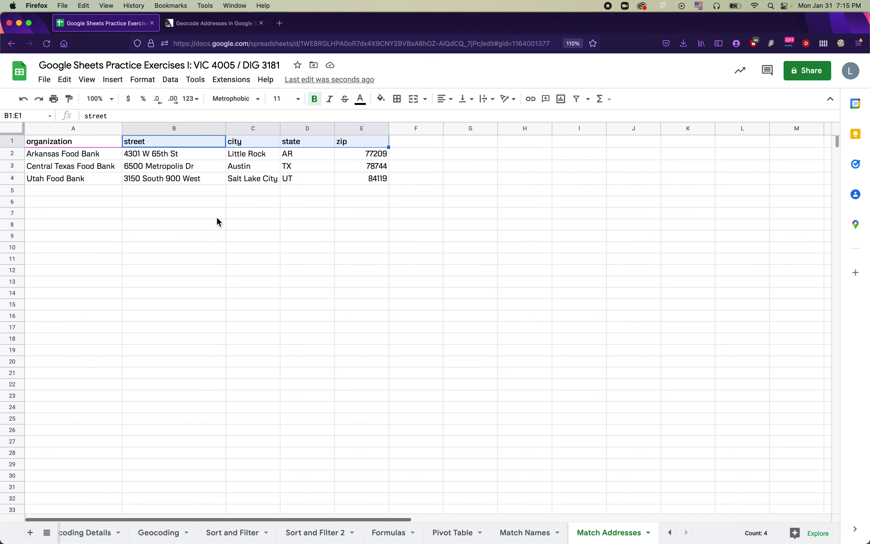
{"action": "left_click", "coordinate": [218, 216]}
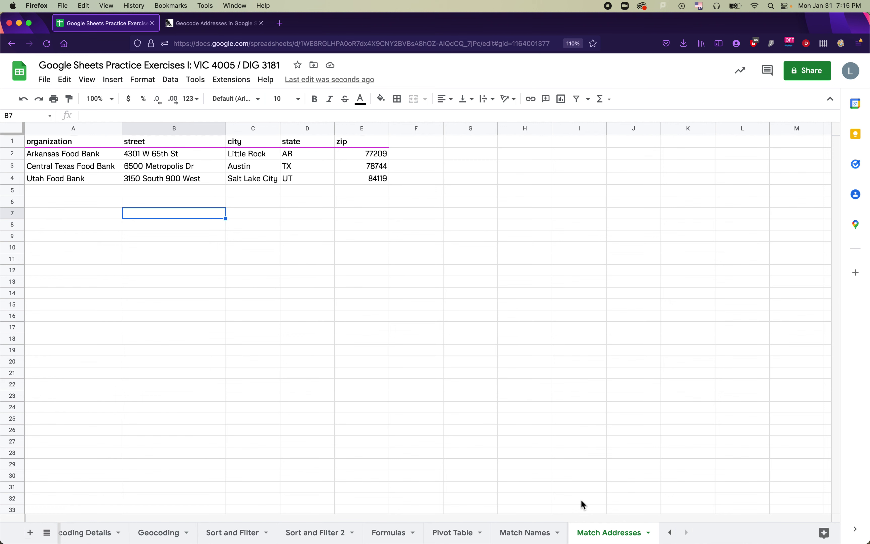
{"action": "left_click", "coordinate": [527, 532]}
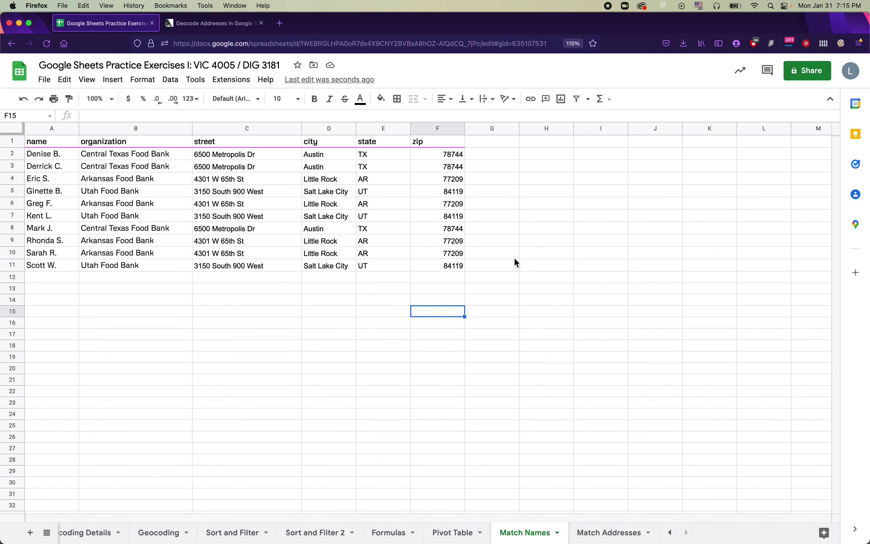